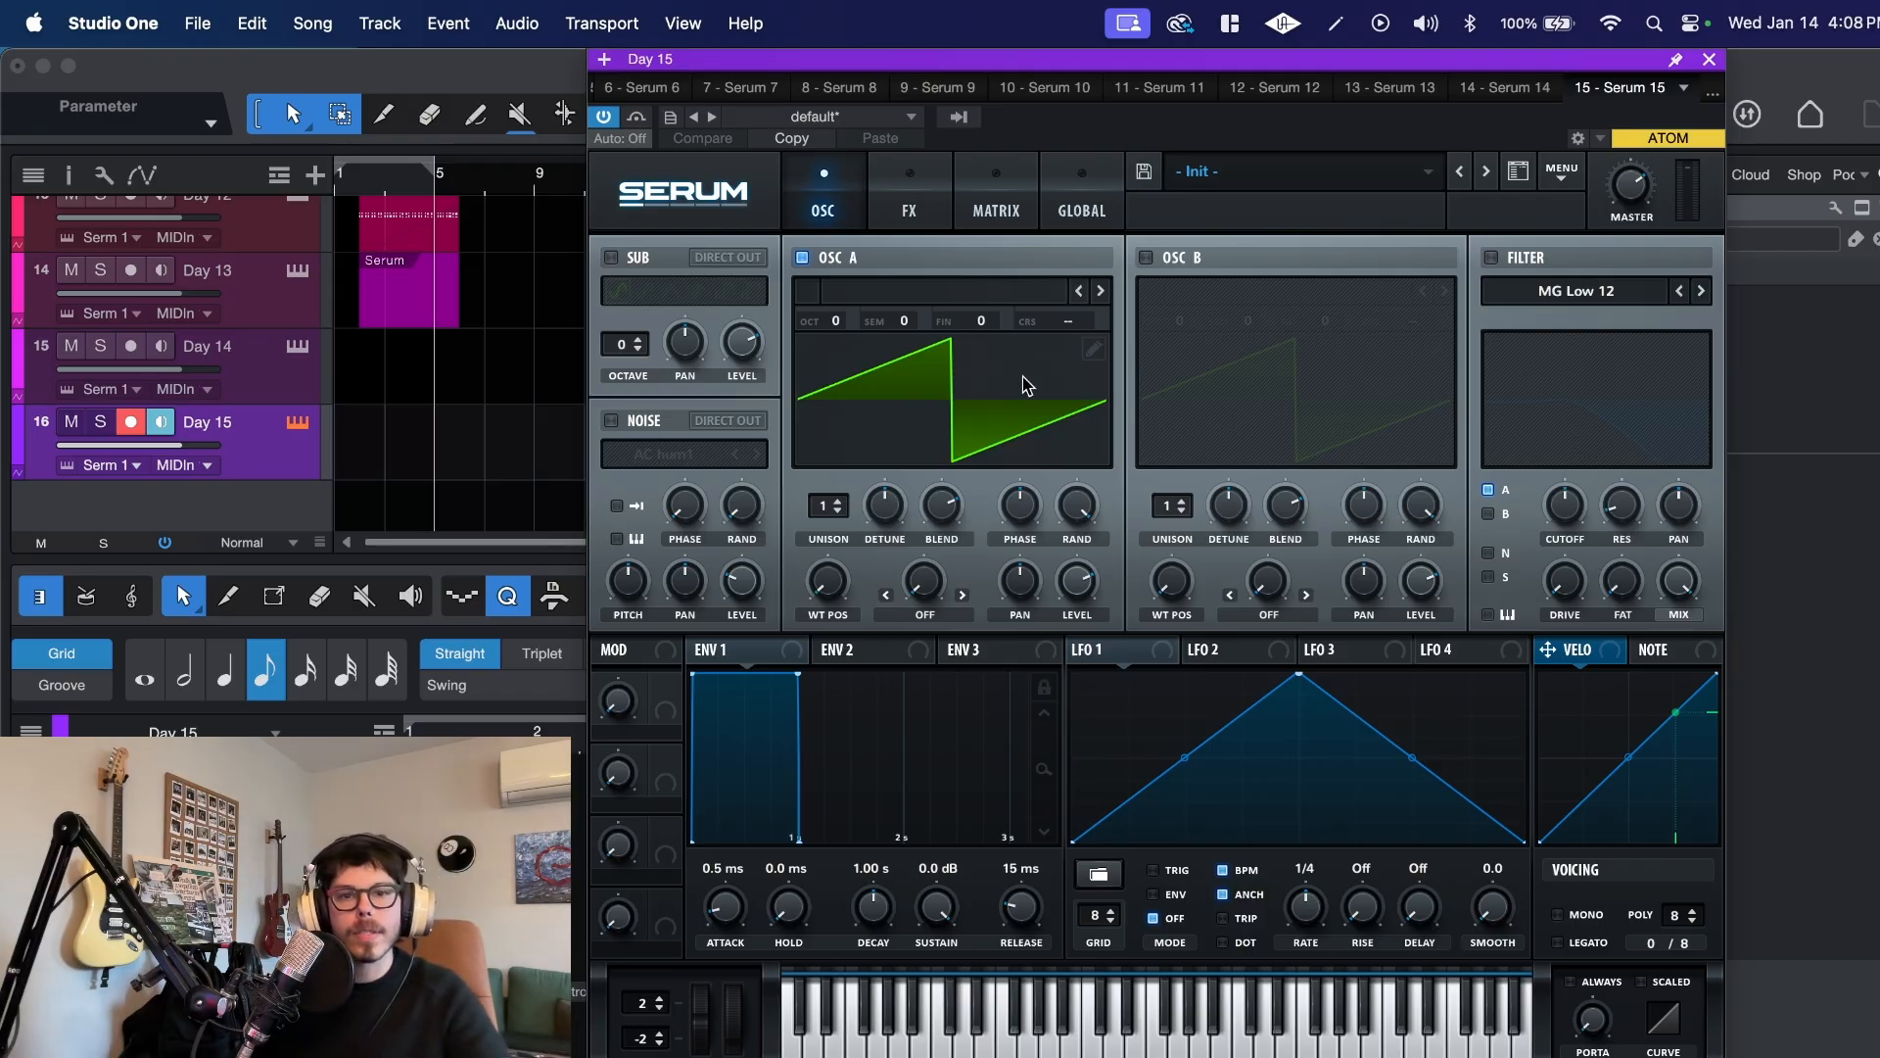
Step: Load the Weow wavetable from the Digital category into oscillator A
click(801, 257)
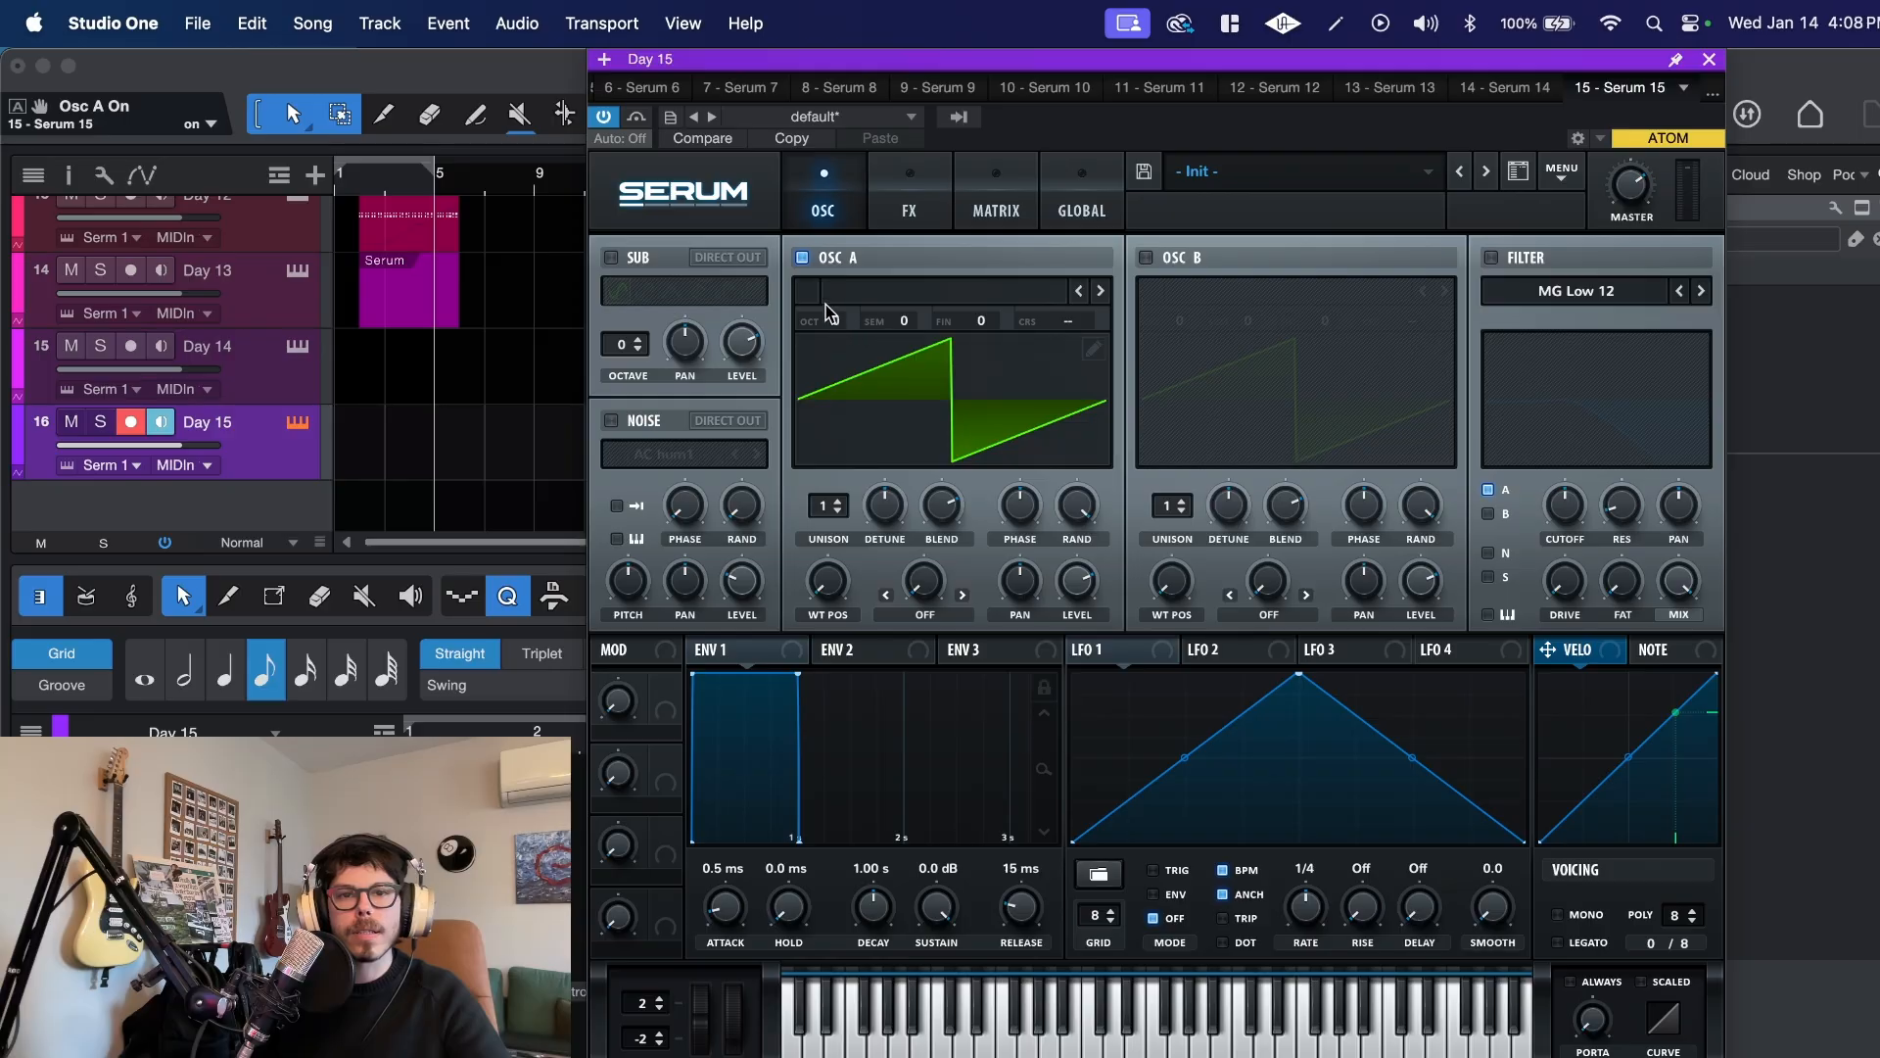
click(907, 292)
mouse_move(924, 329)
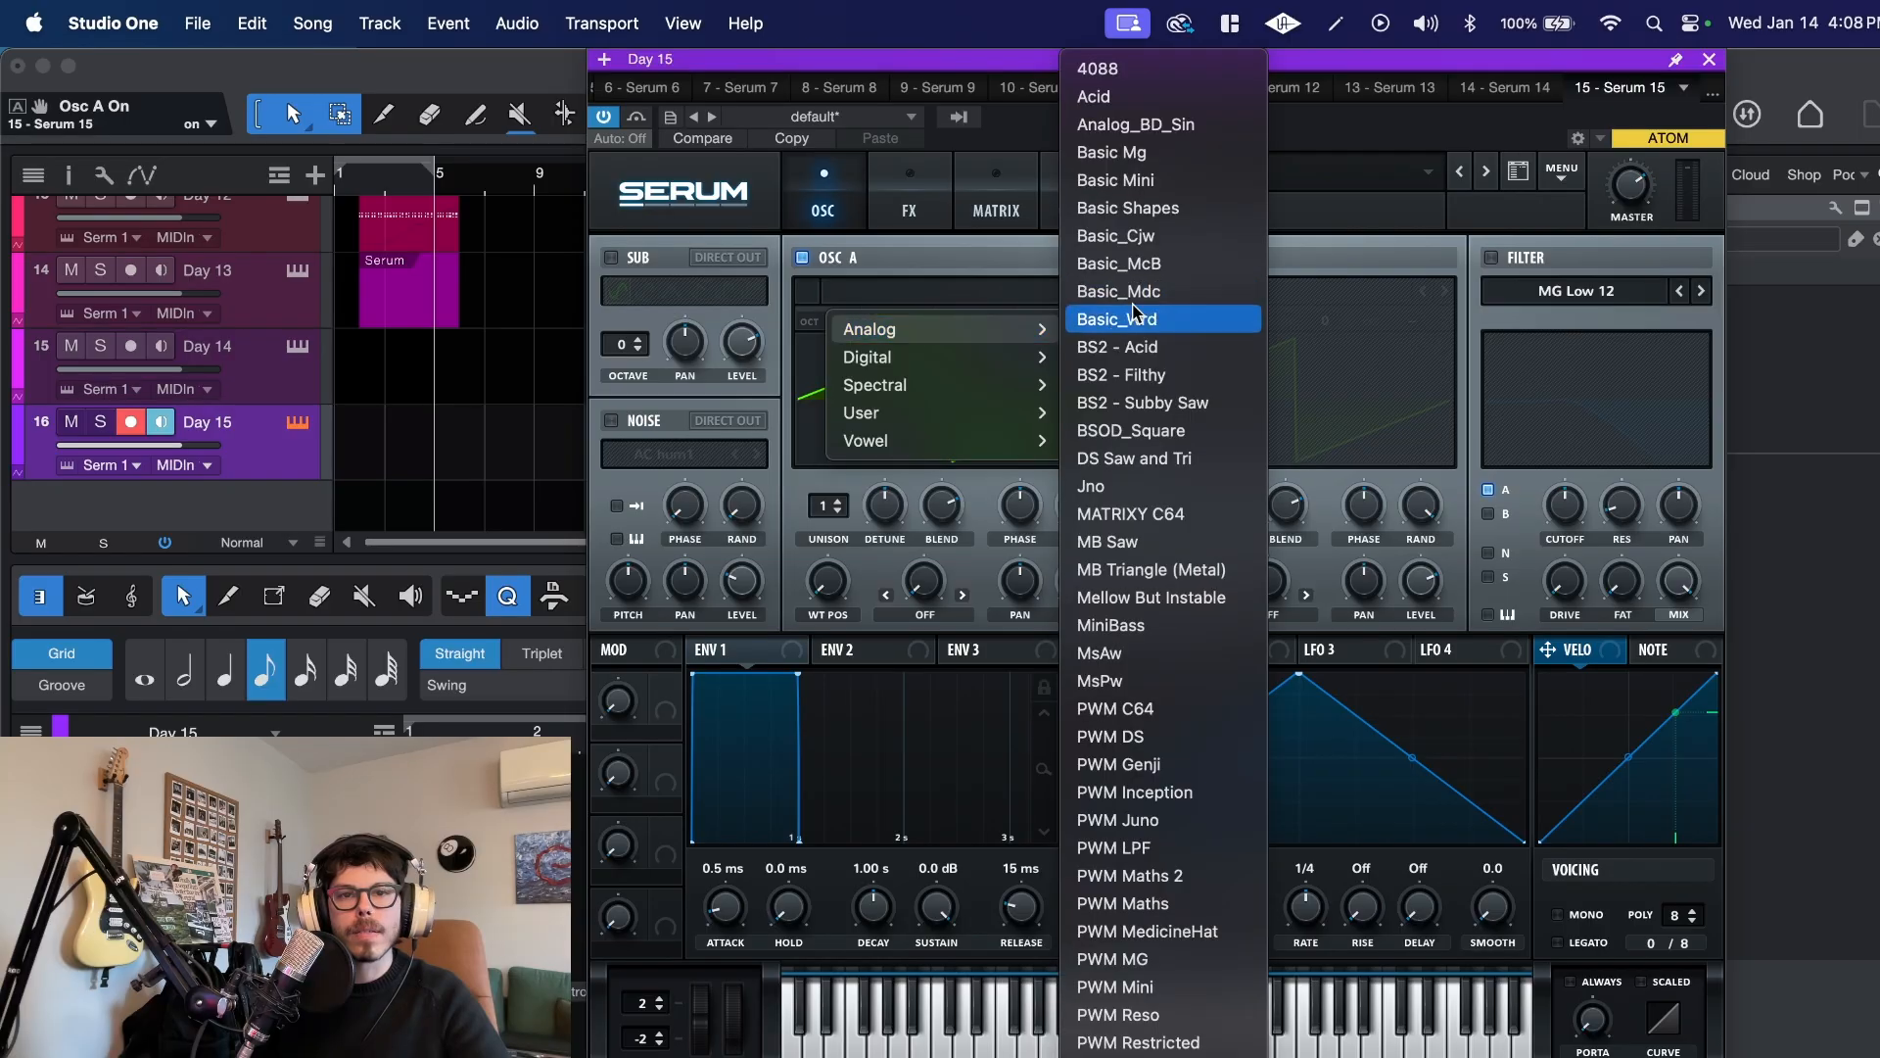
click(1226, 601)
mouse_move(885, 357)
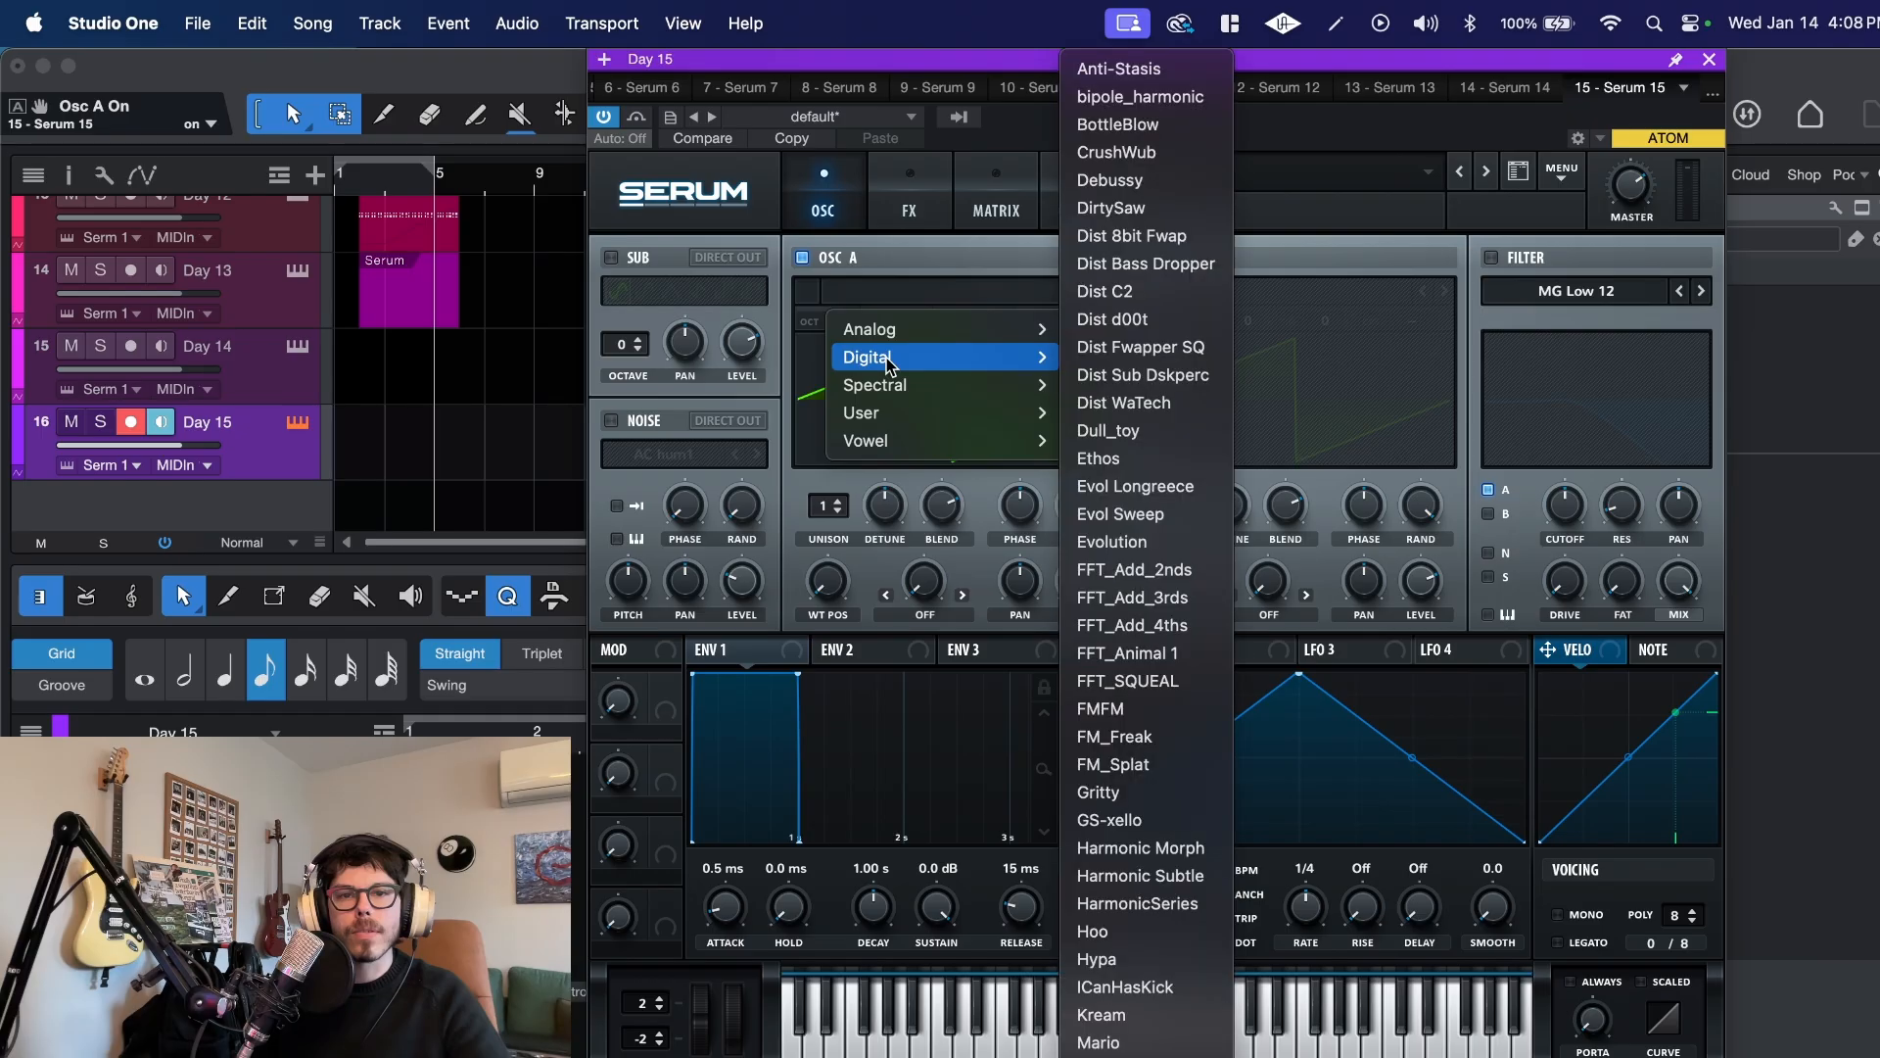
scroll(1146, 1009, down, 5)
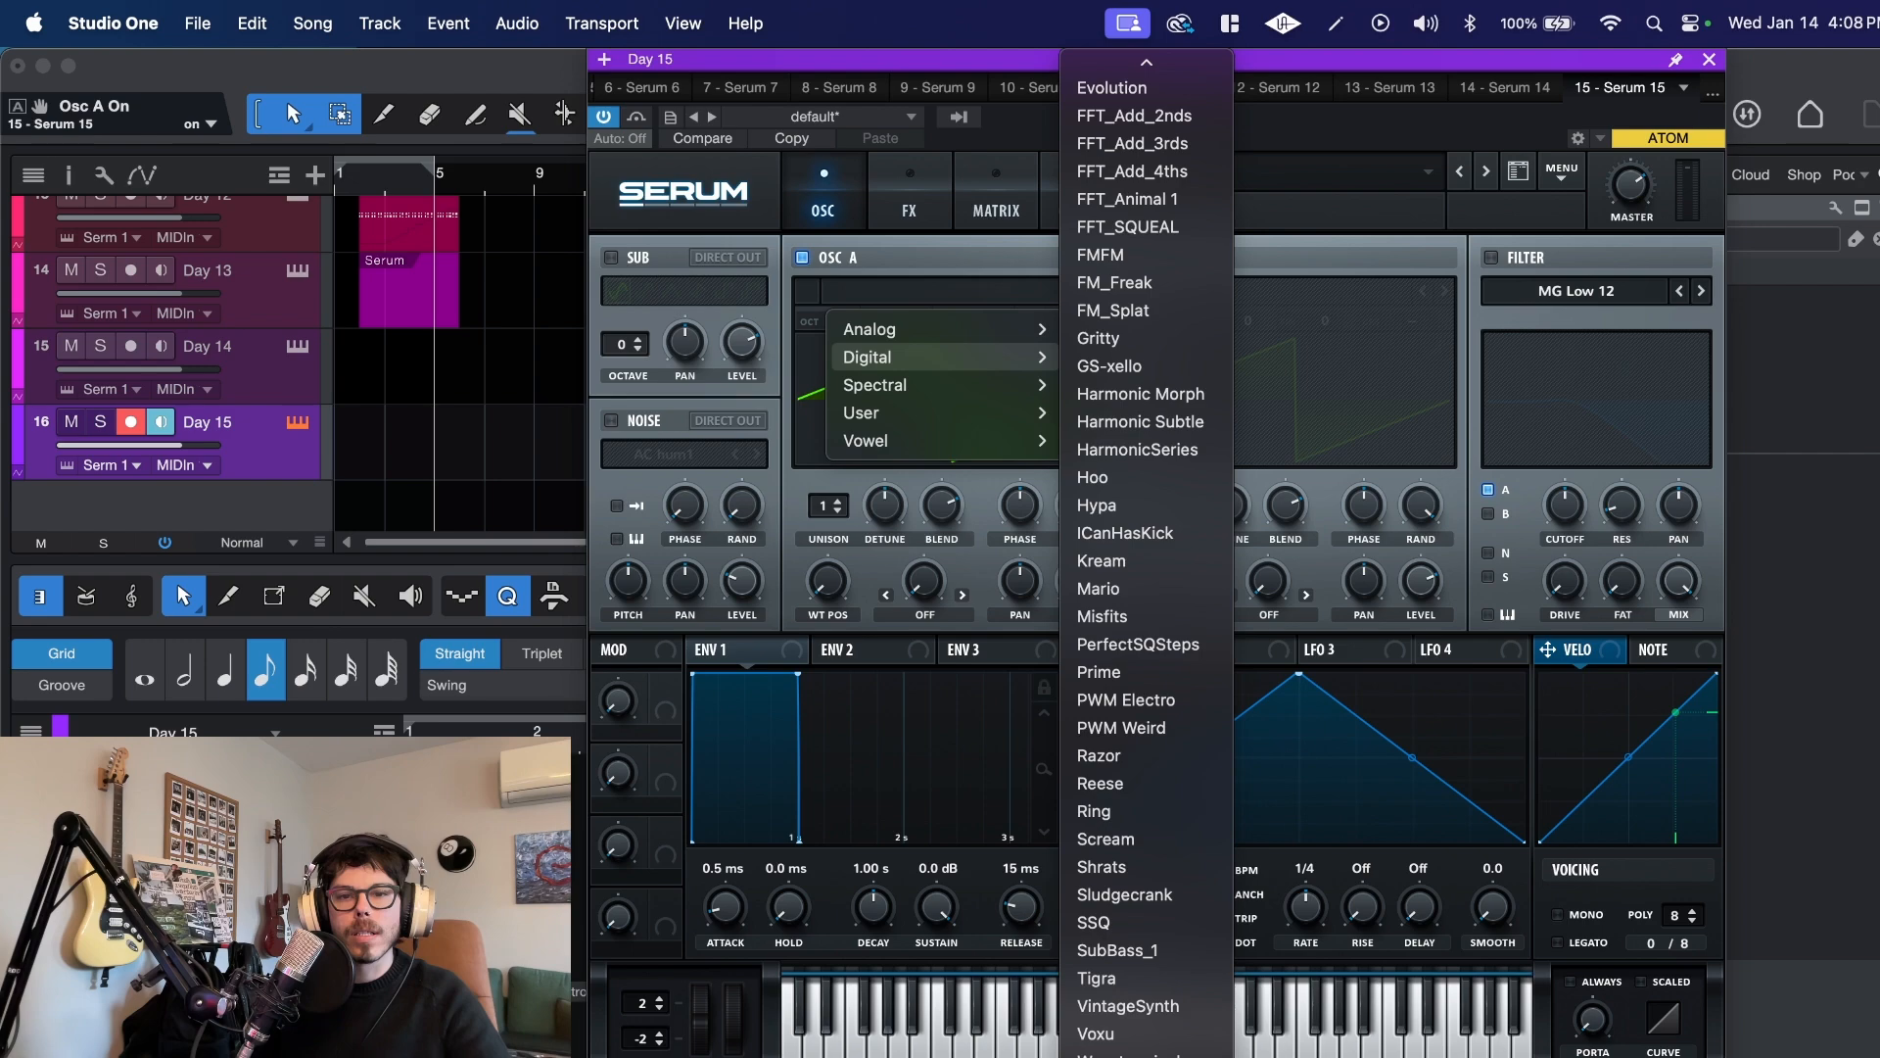
click(1116, 1054)
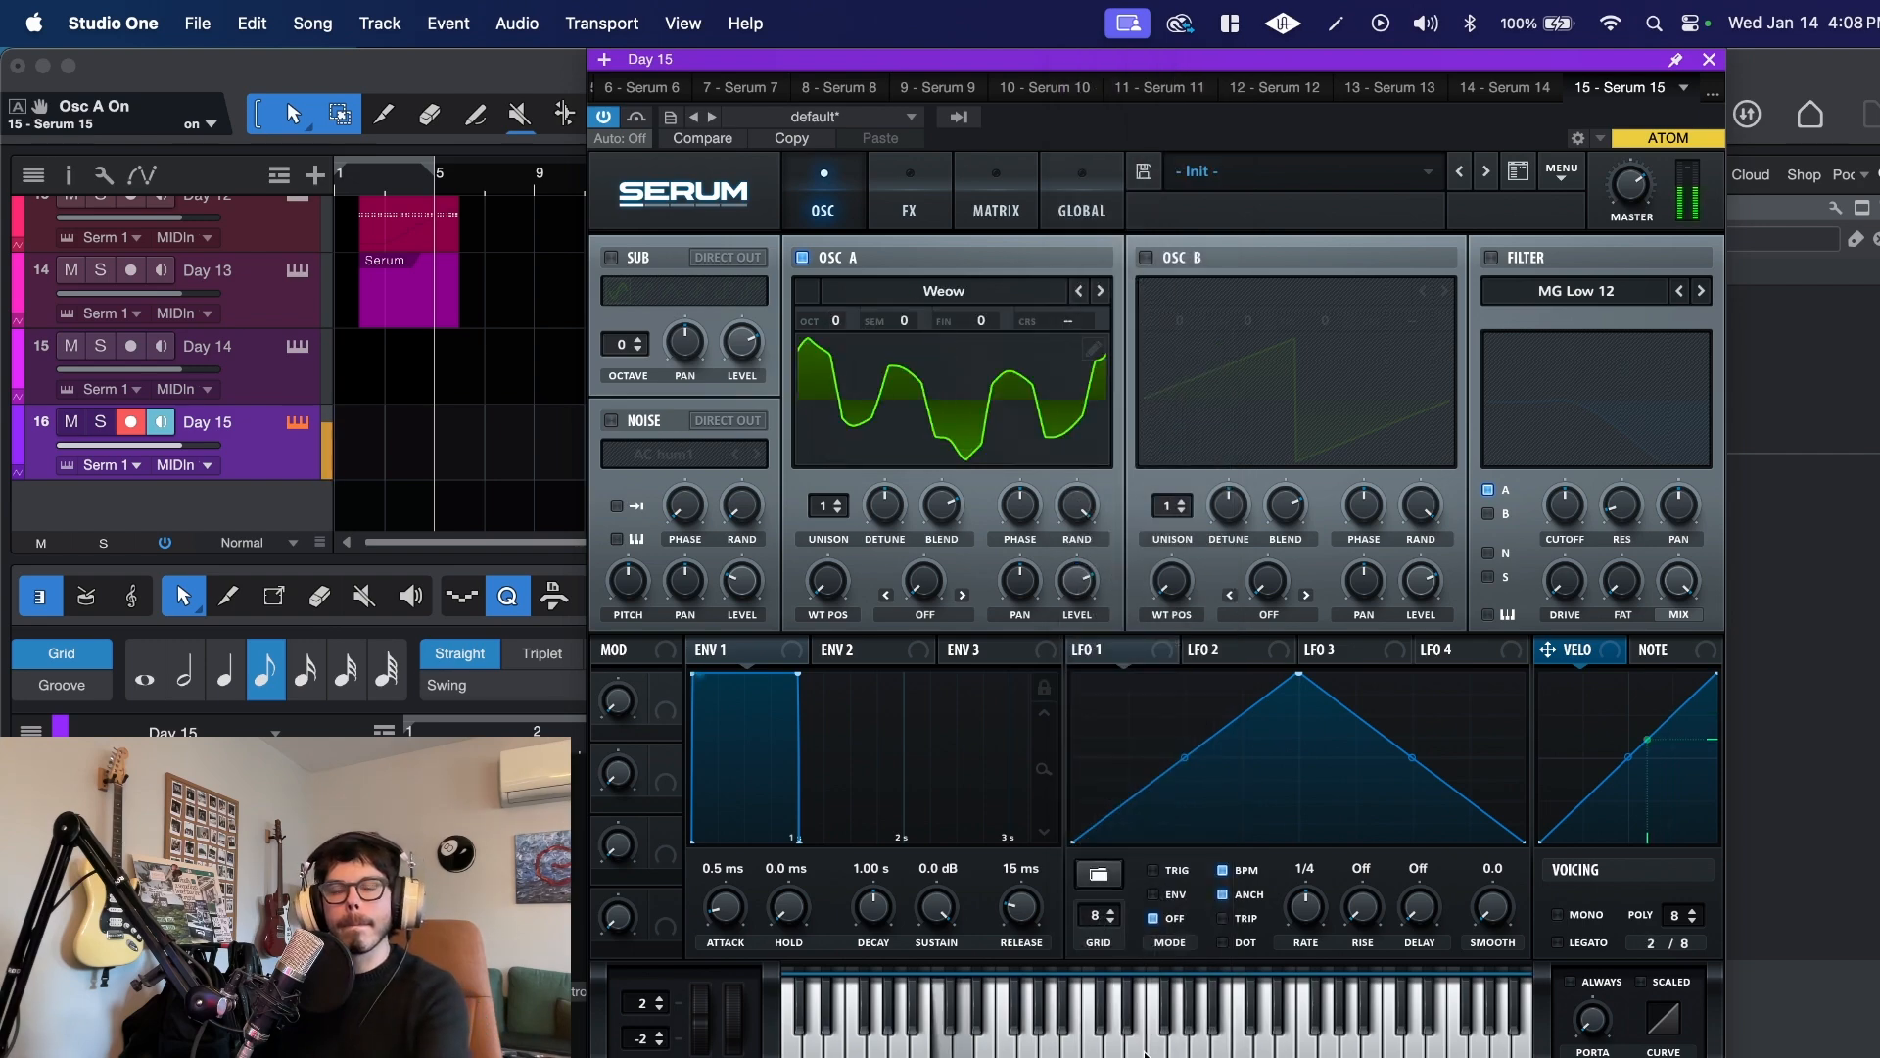
Step: Load the Debussy wavetable from the Digital category into oscillator A
click(926, 292)
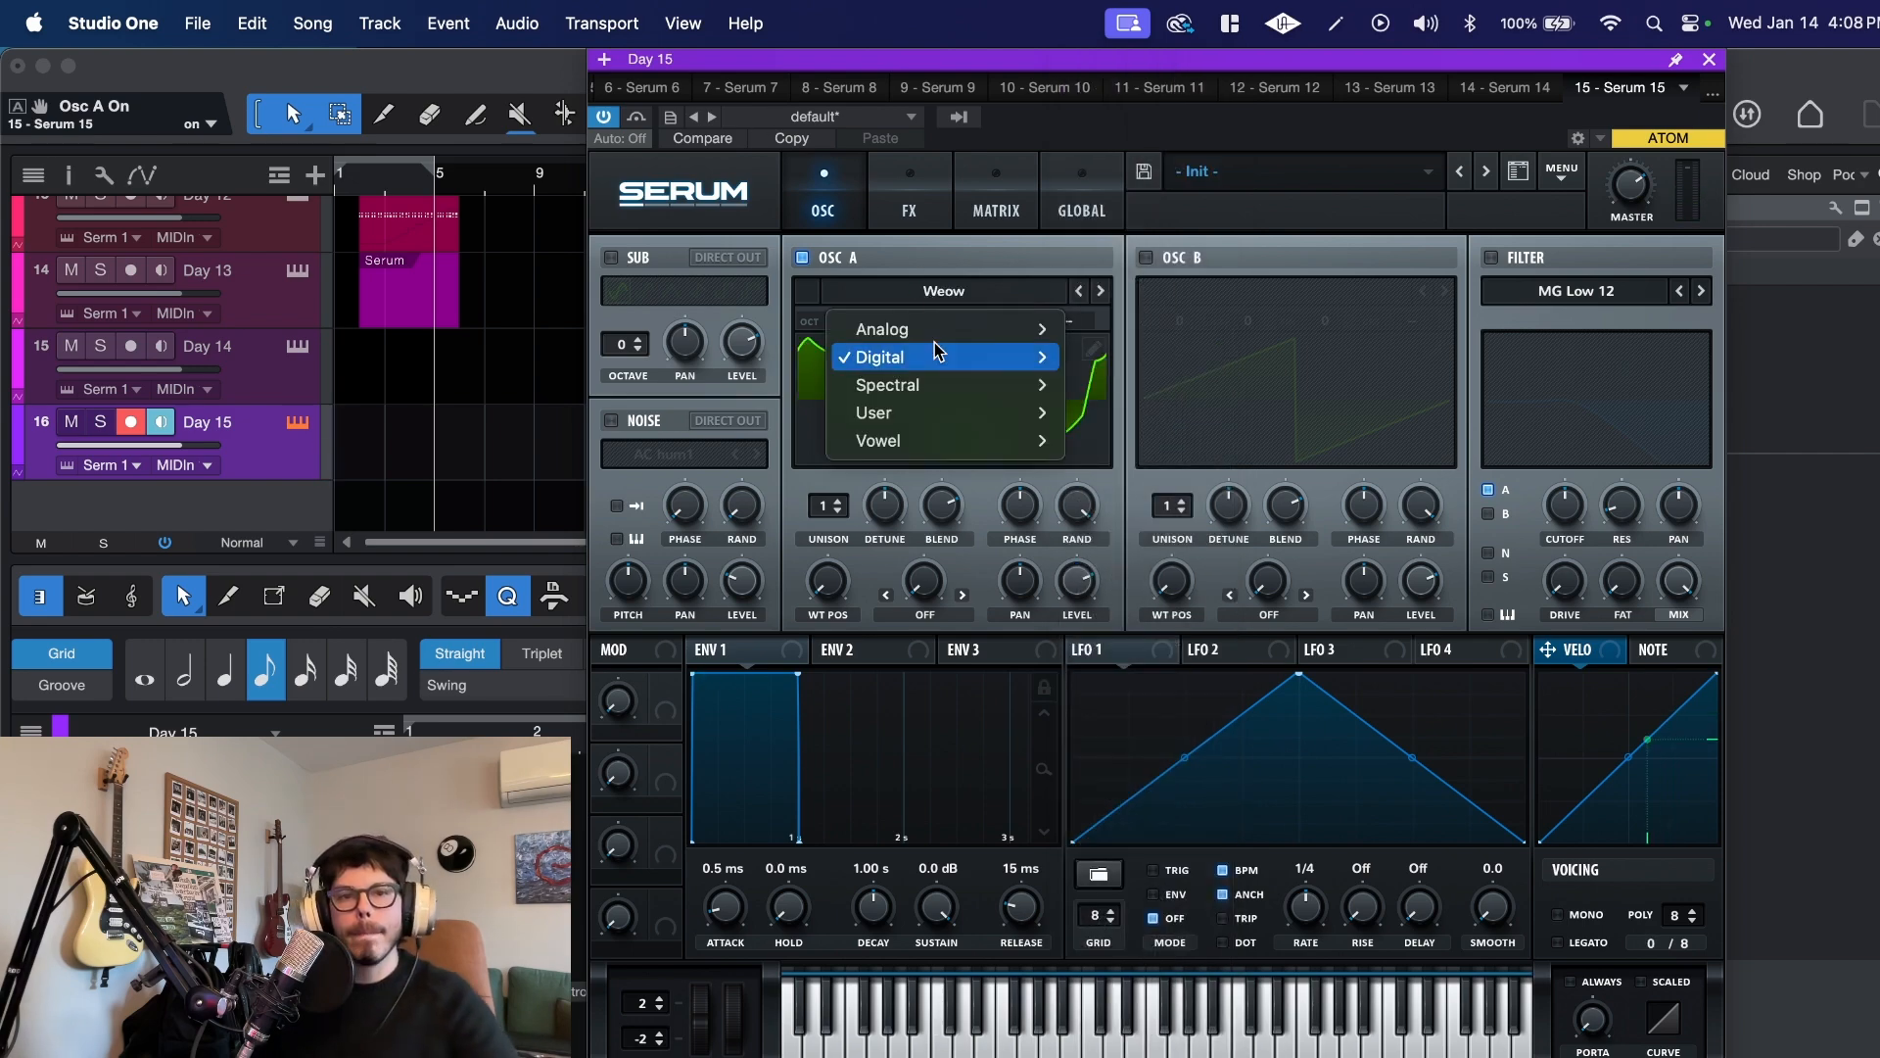
mouse_move(1033, 373)
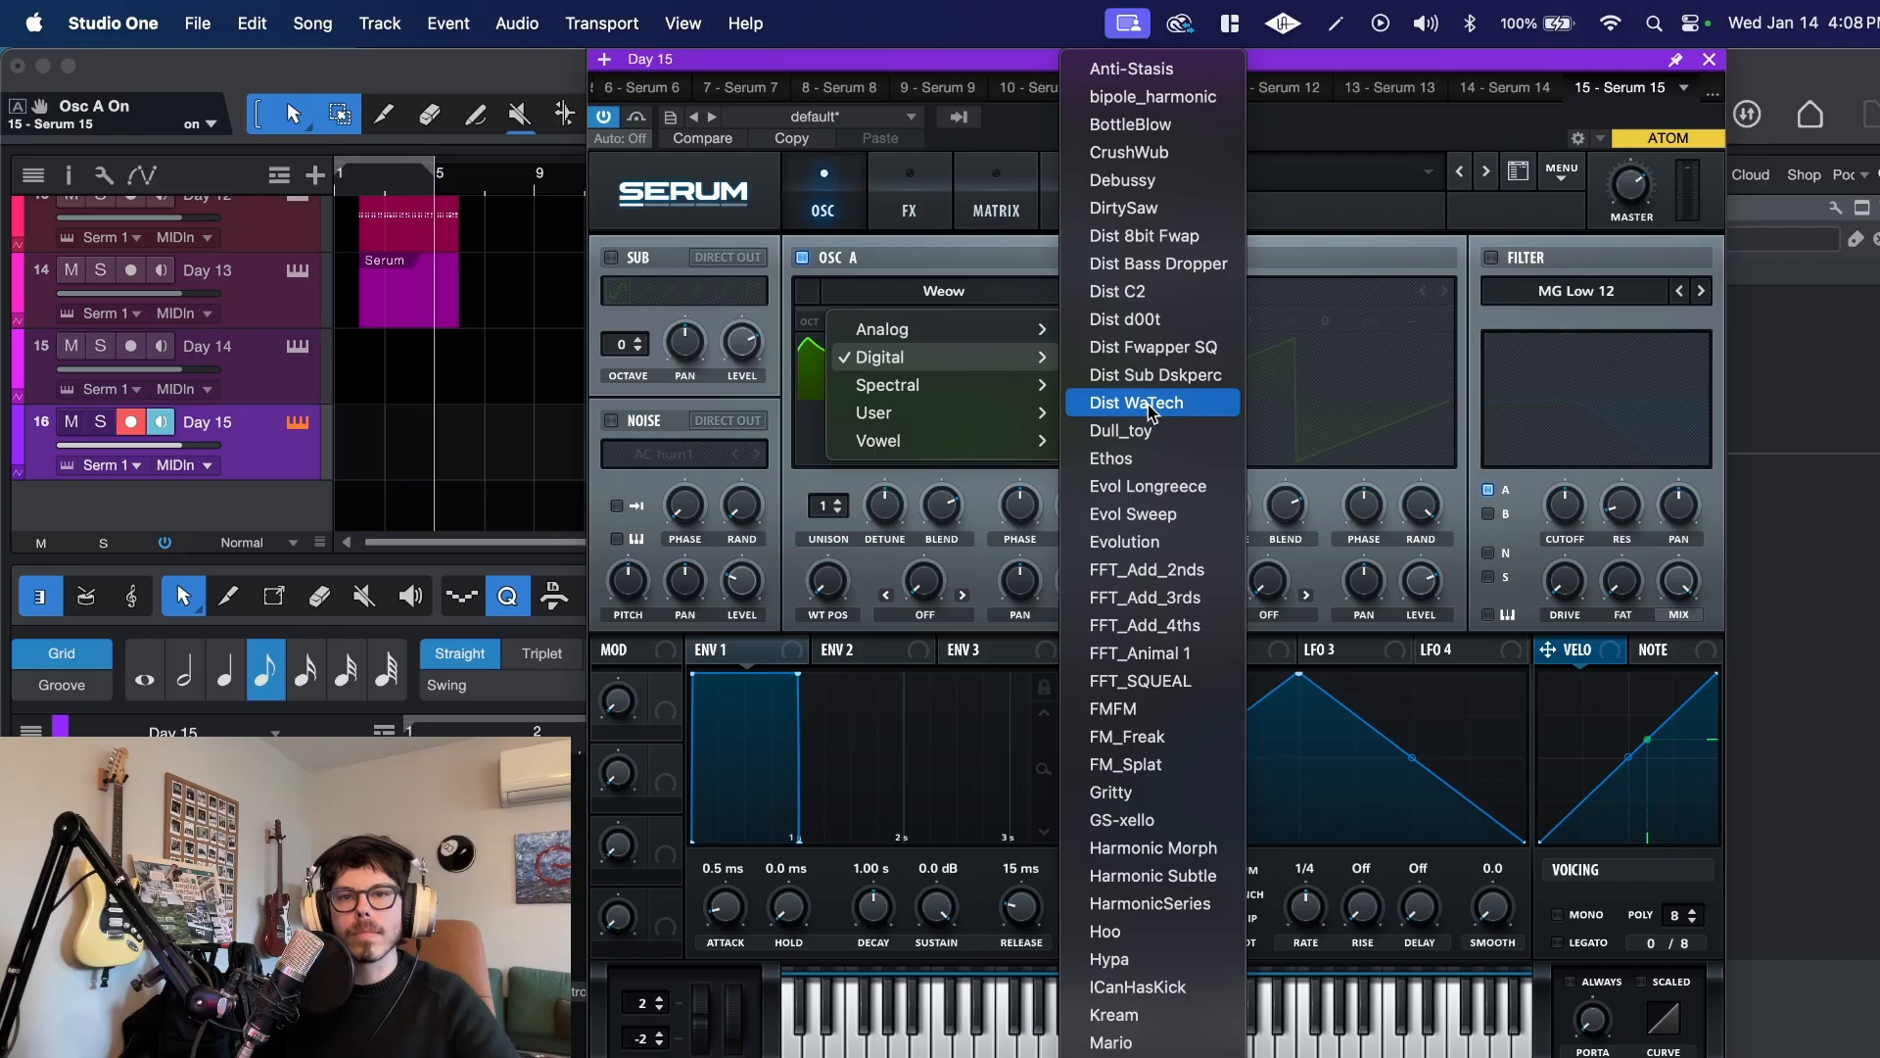
click(1152, 184)
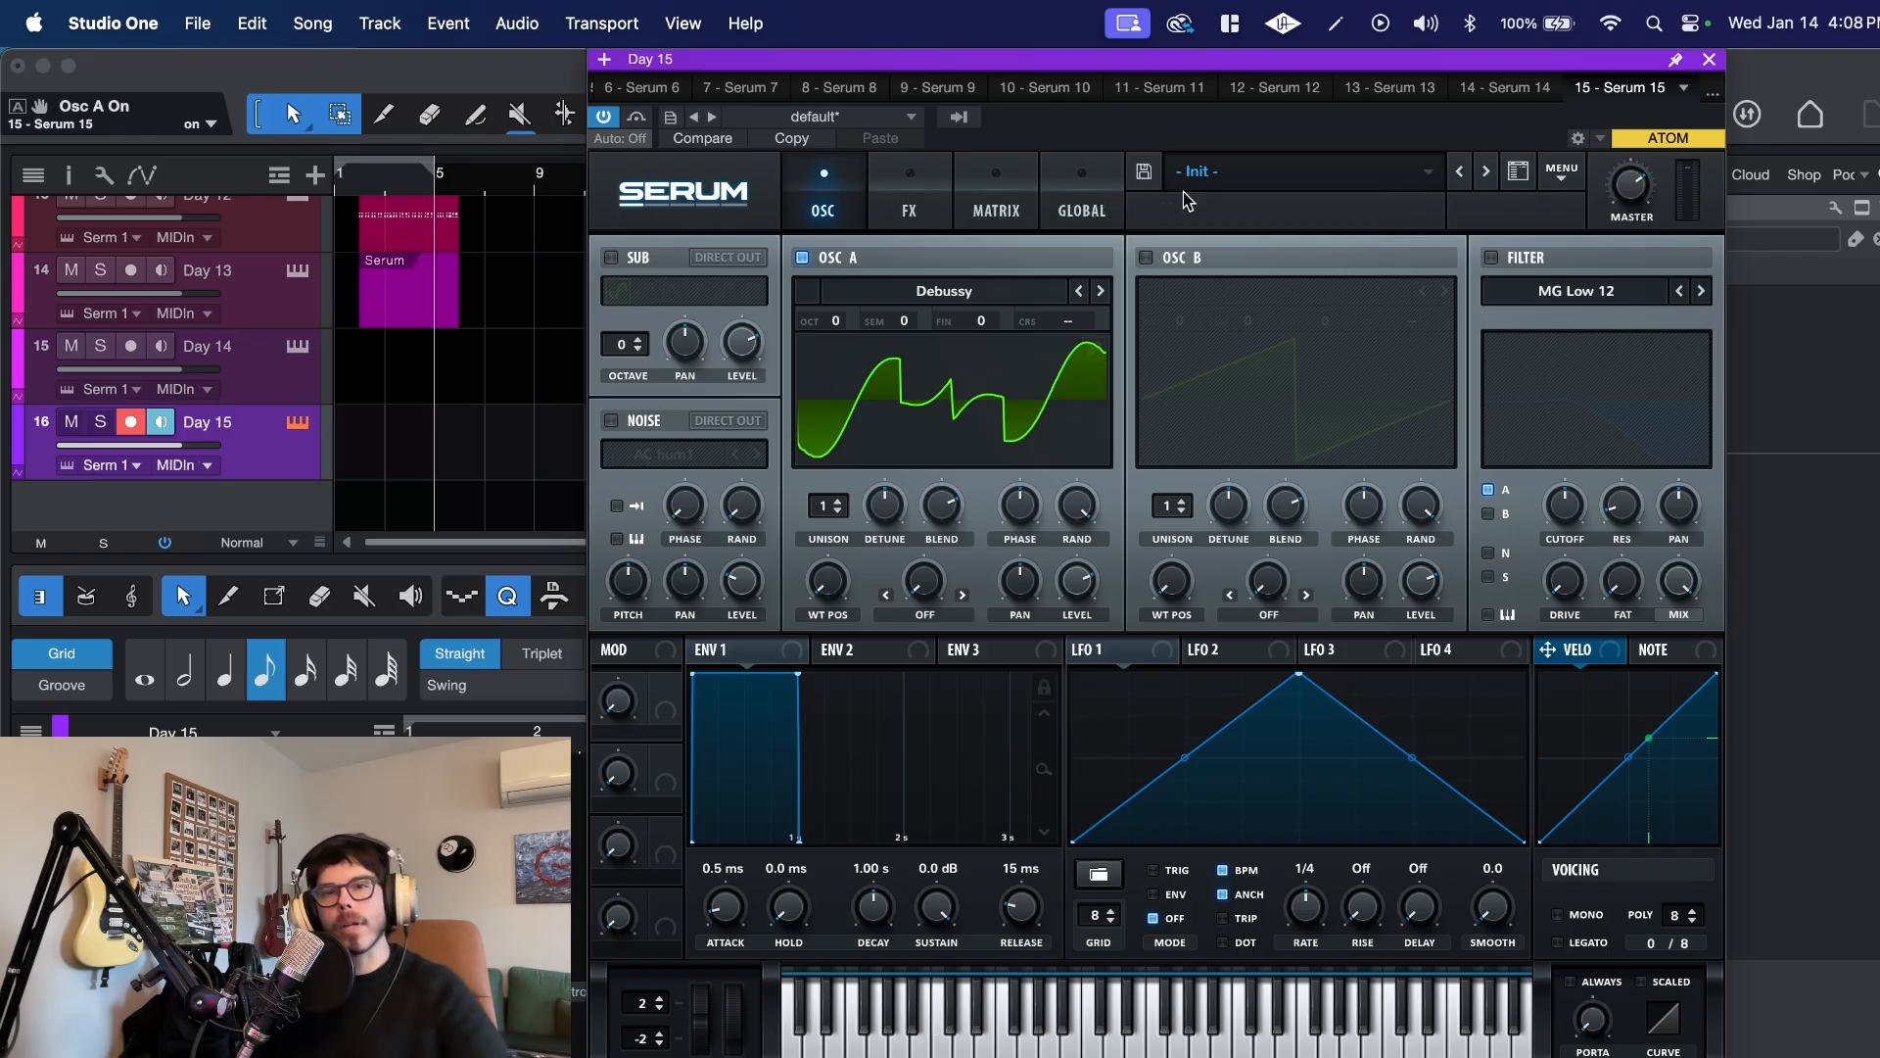
Step: Enable oscillator B and the MG Low 12 filter, routing oscillator B through it with the cutoff at 2476 Hz
click(1146, 258)
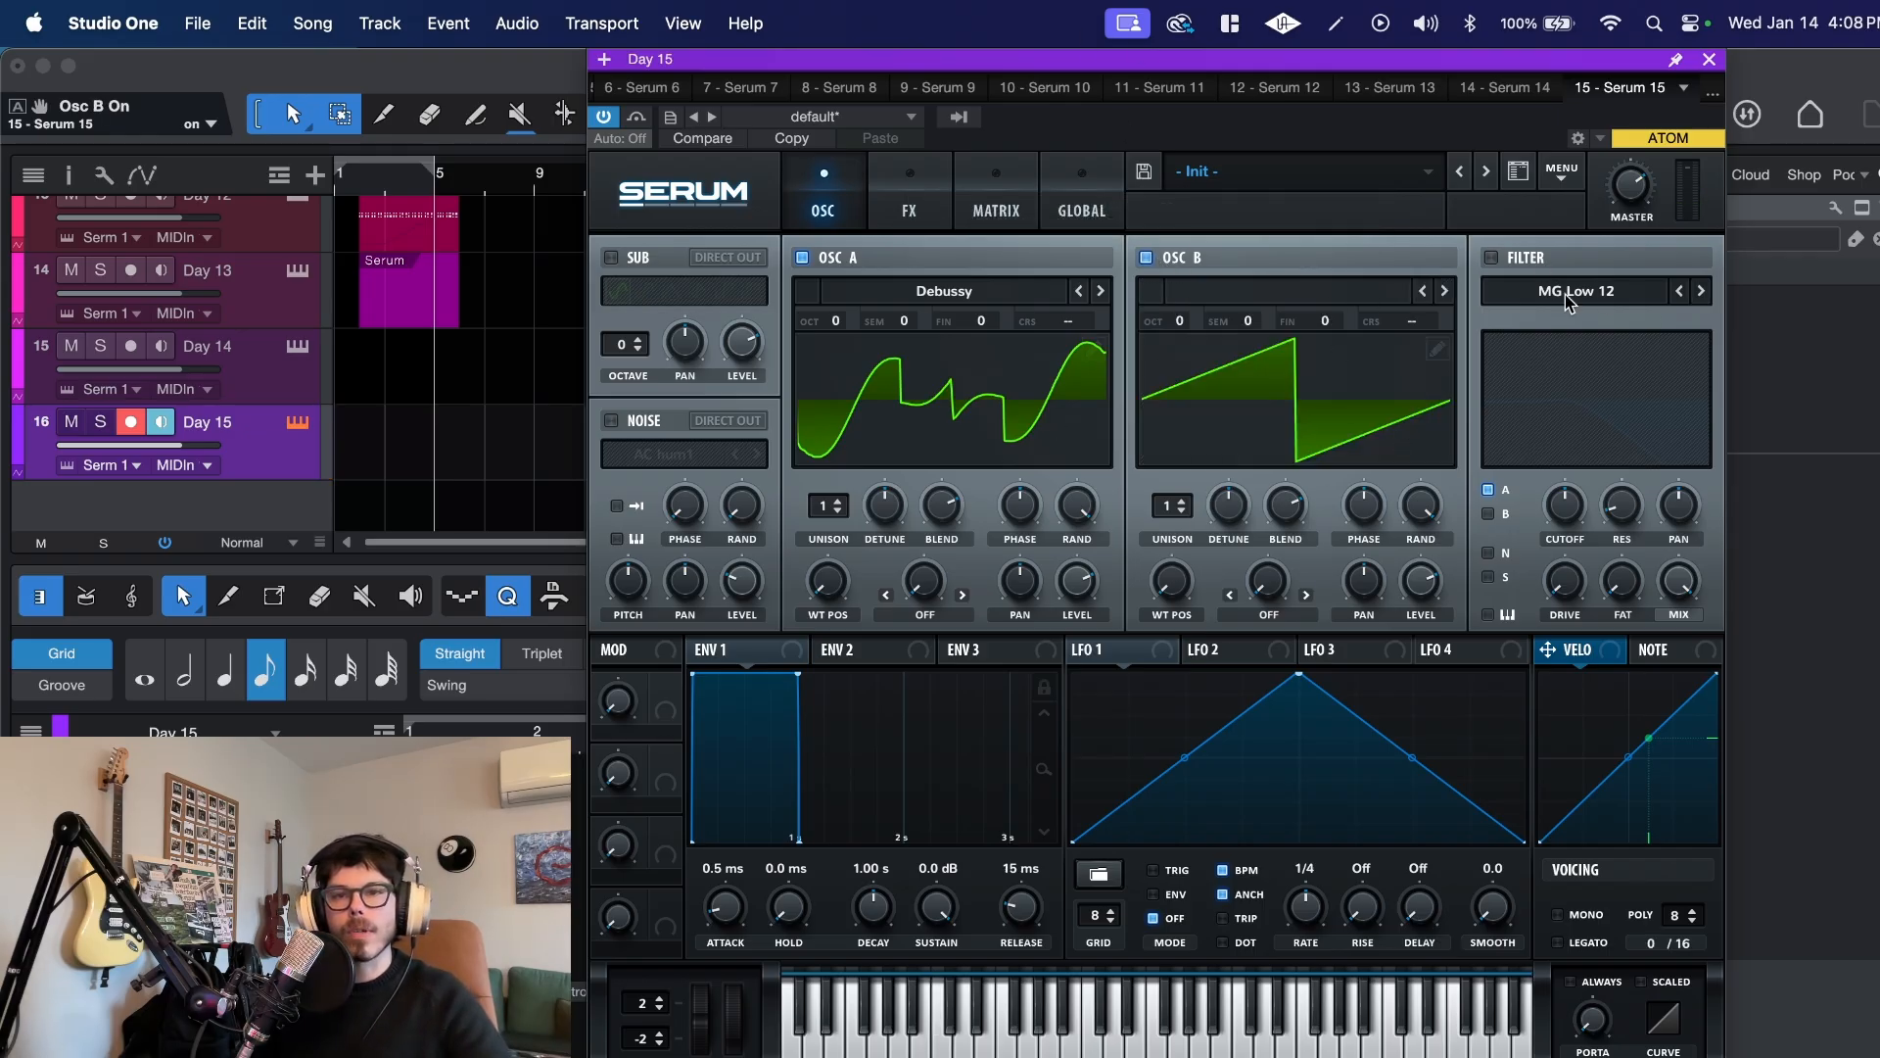
click(1490, 258)
click(1487, 513)
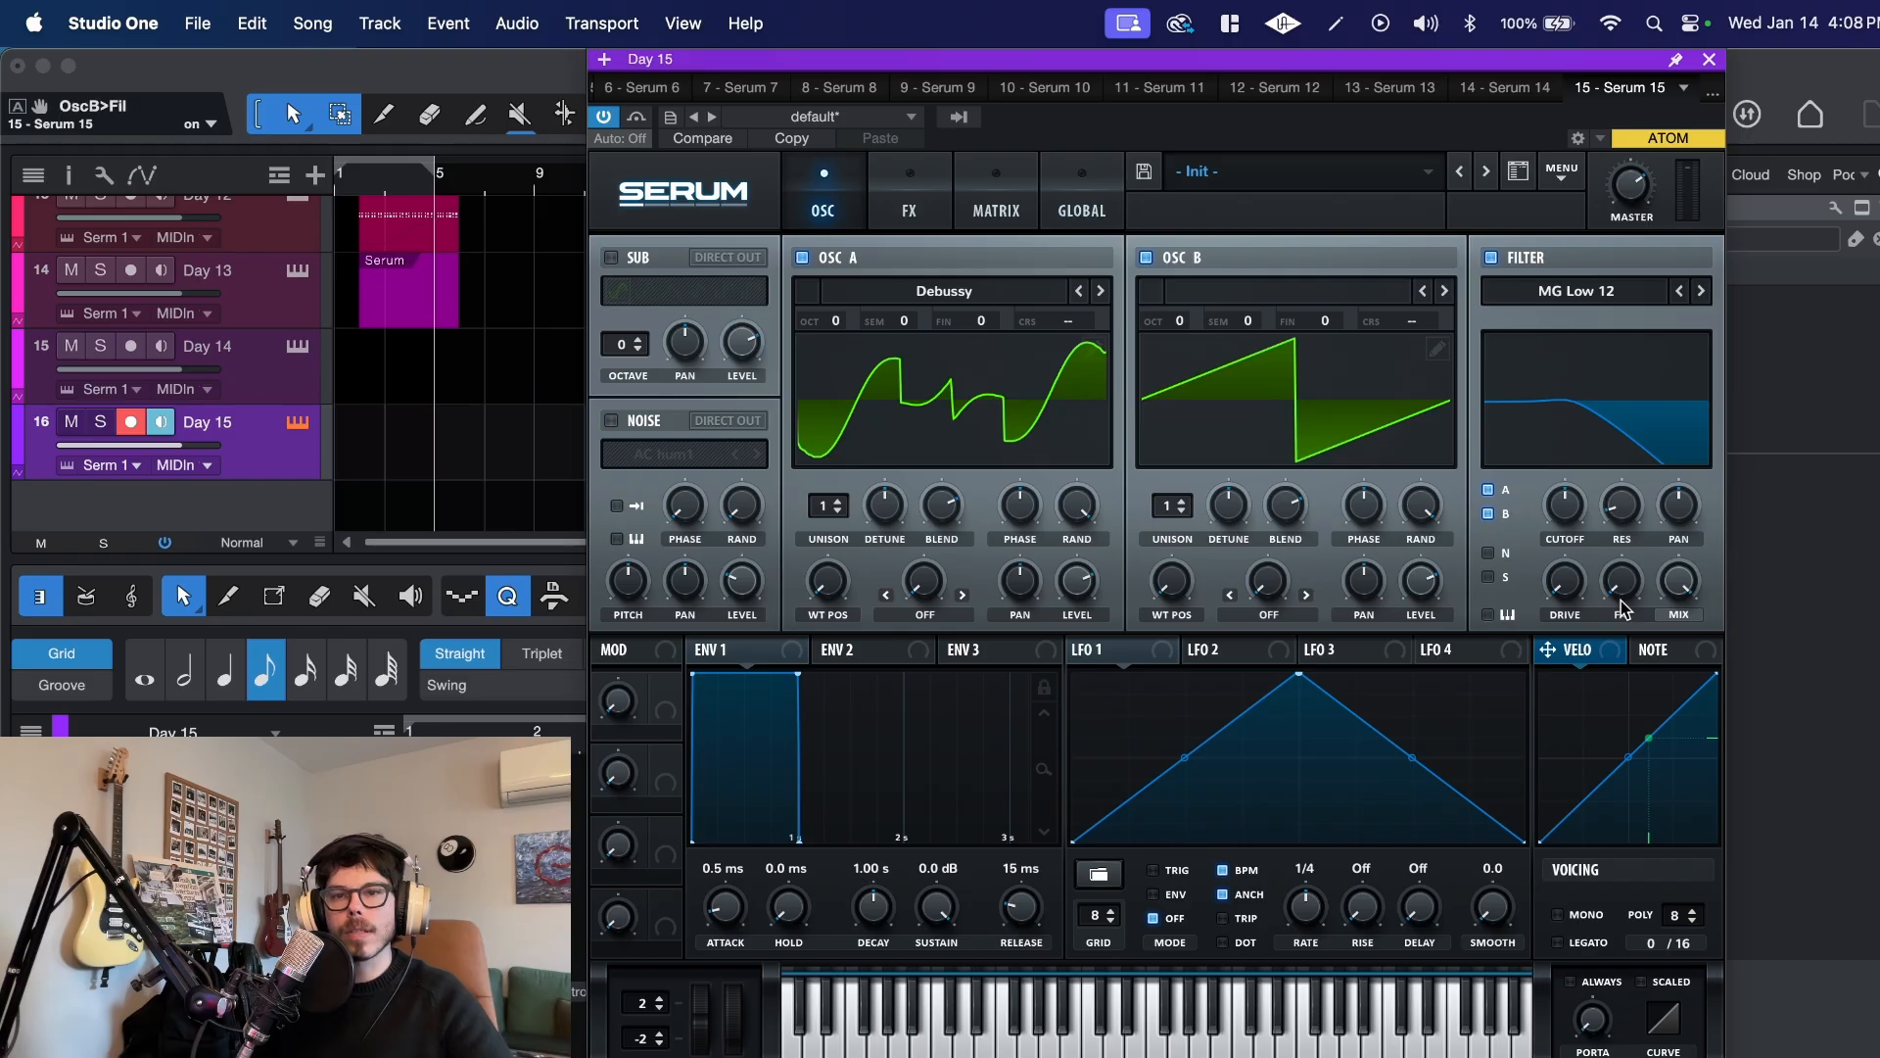
drag(1567, 541, 1539, 421)
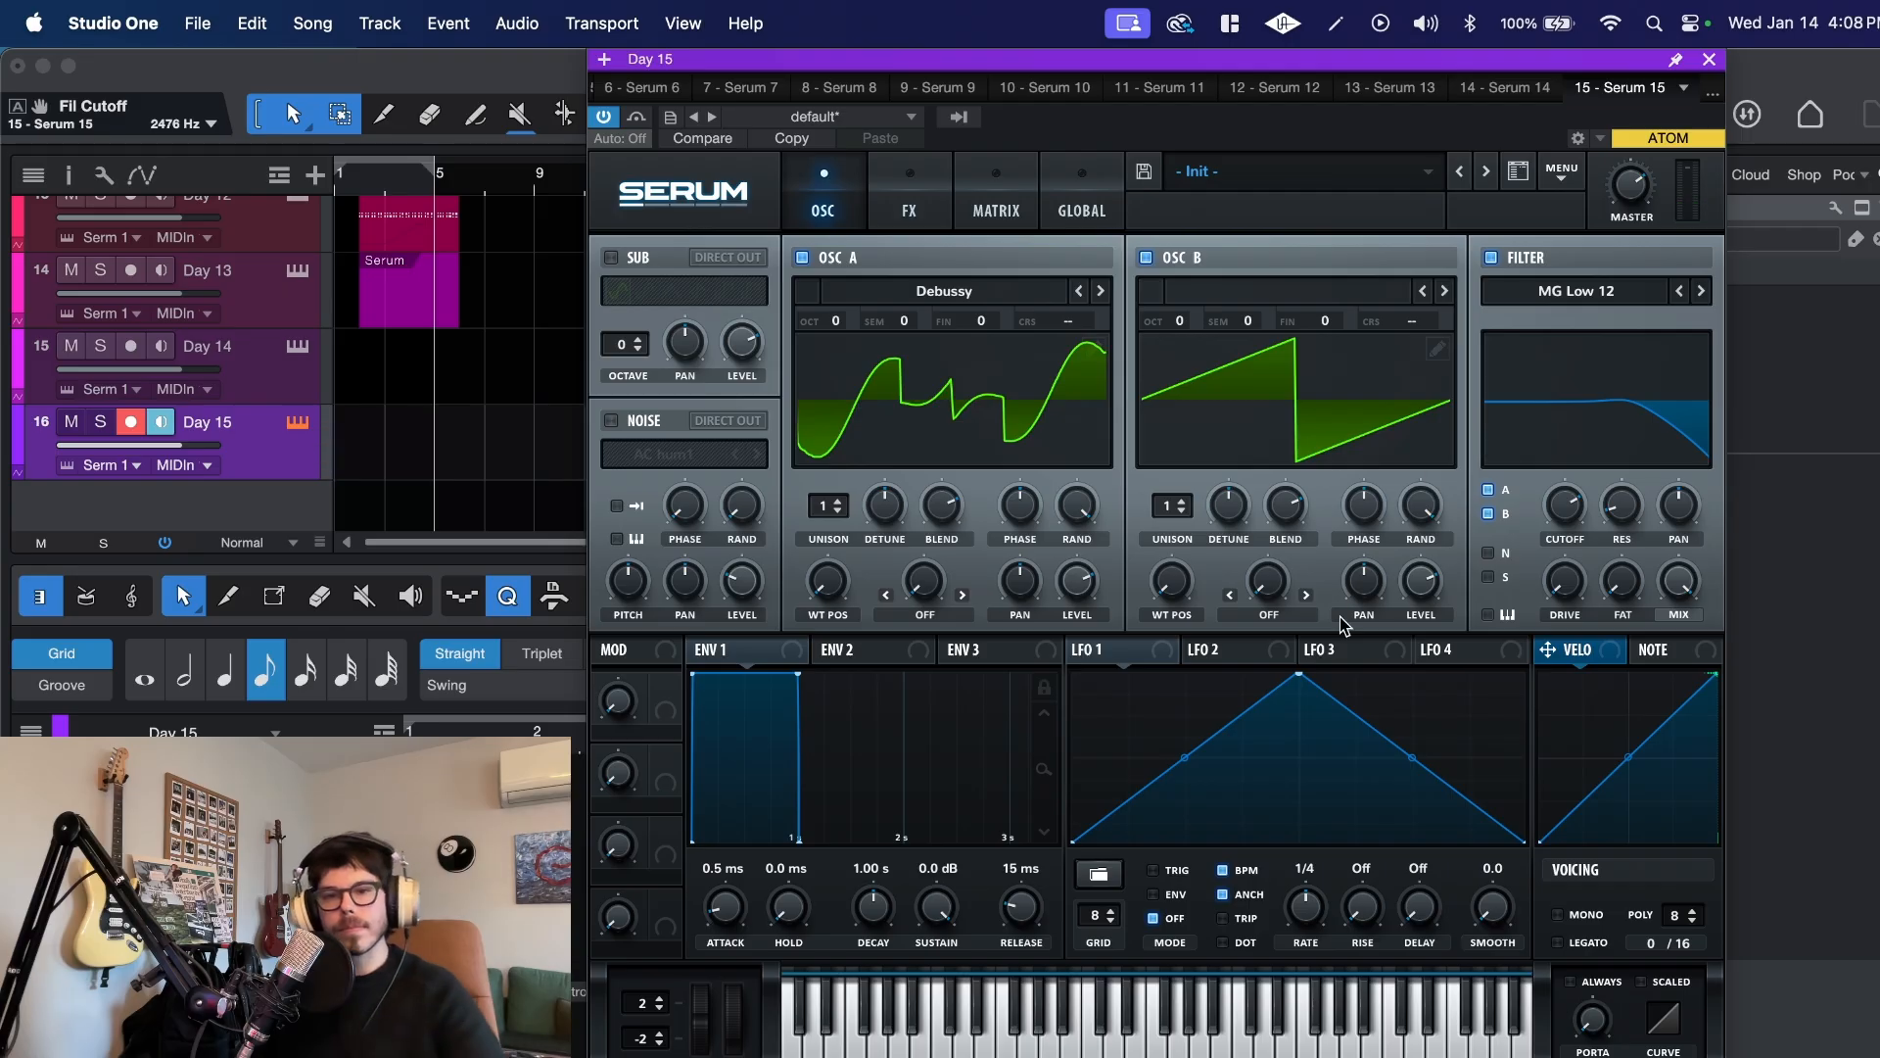
Step: Shape envelope 1 with a 413 ms attack, -4.6 dB sustain and 259 ms release
drag(748, 910, 732, 894)
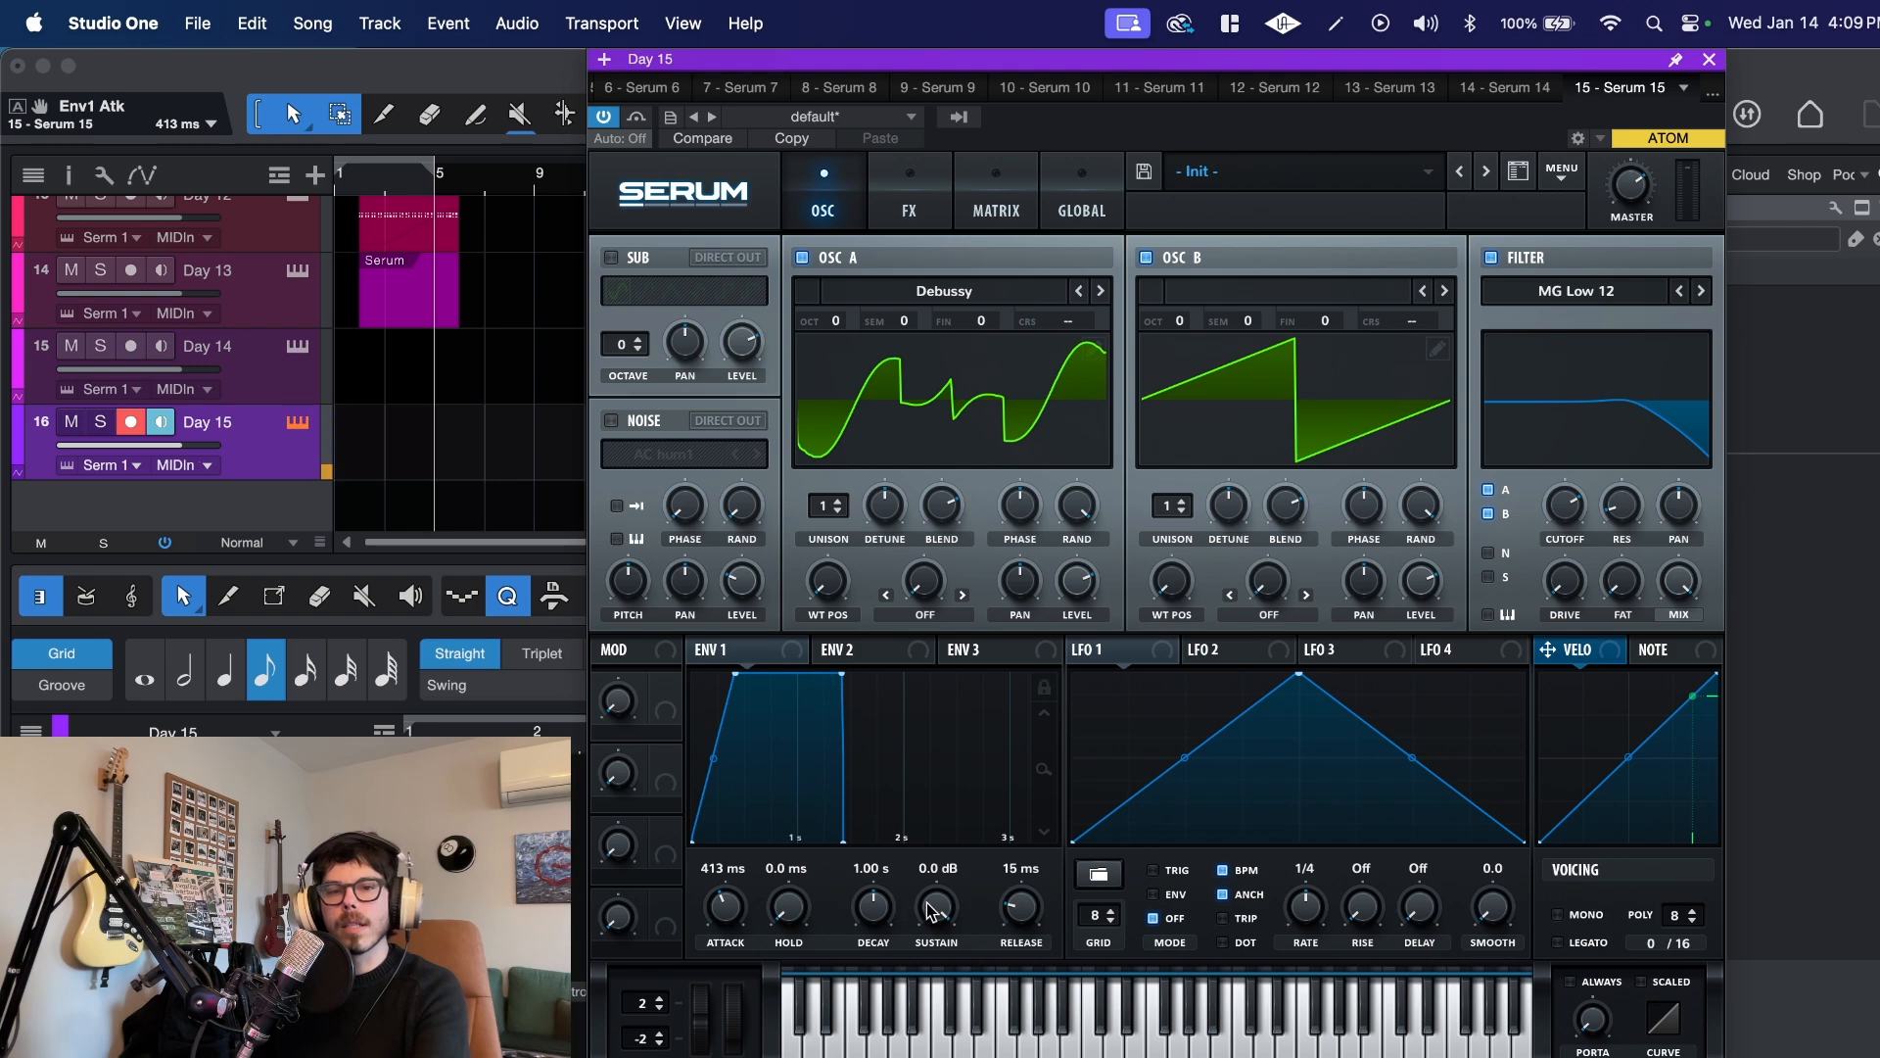
drag(935, 909, 930, 975)
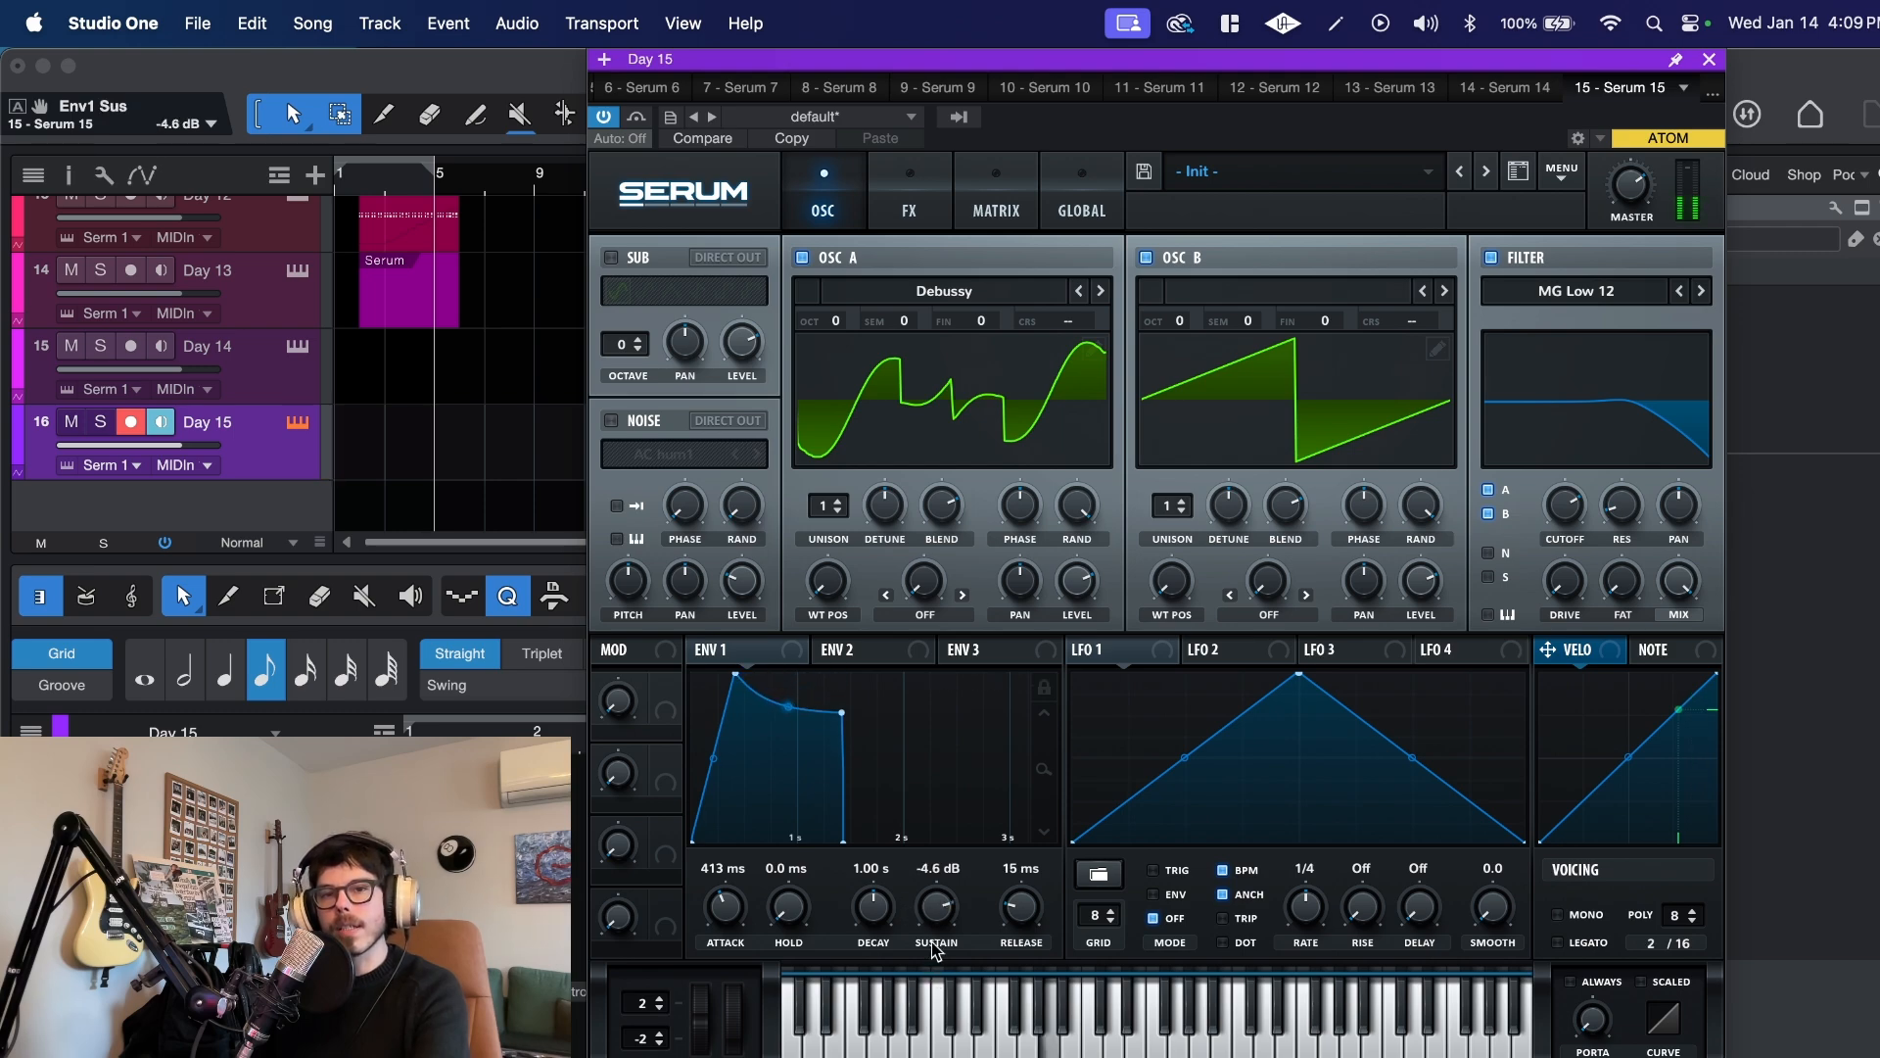
drag(1025, 918, 1043, 844)
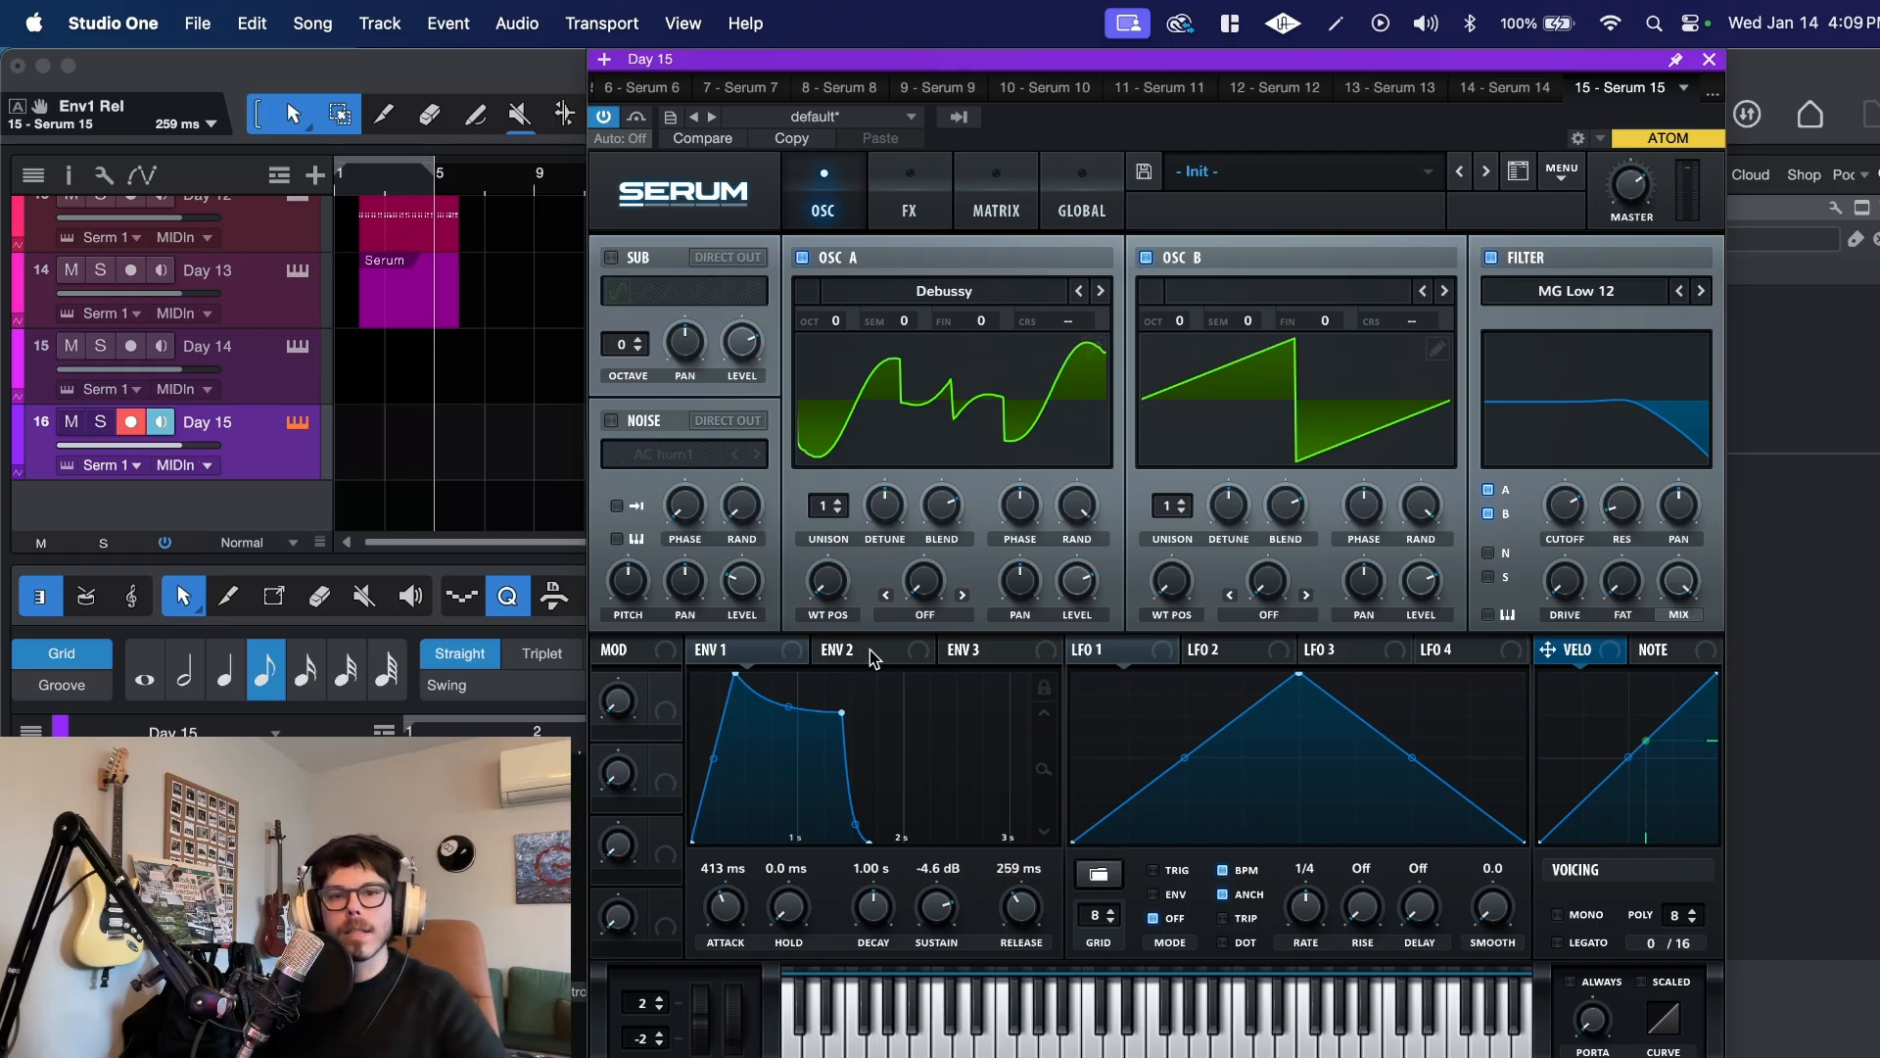
Step: Assign envelope 2 to the filter cutoff with an amount of 9, using 477 ms attack, 78.40% sustain and 204 ms release
drag(870, 654, 1542, 474)
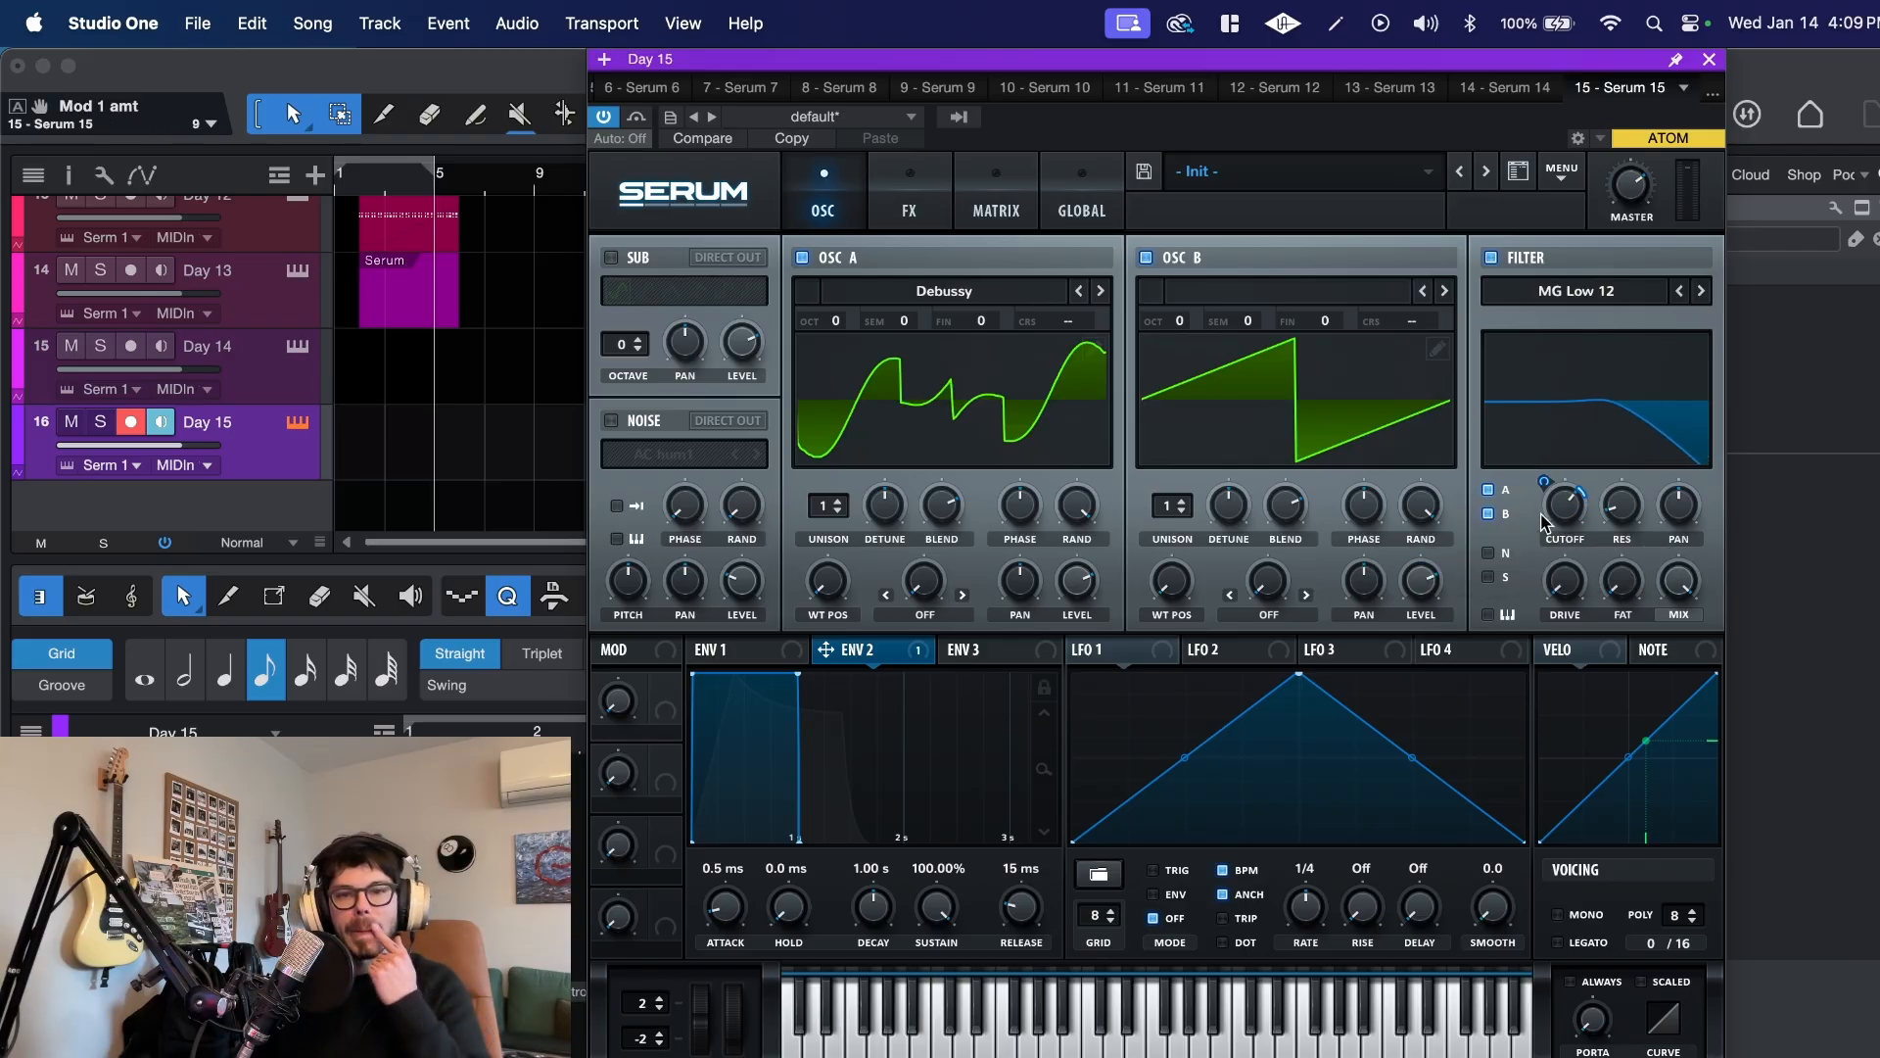
drag(711, 909, 720, 818)
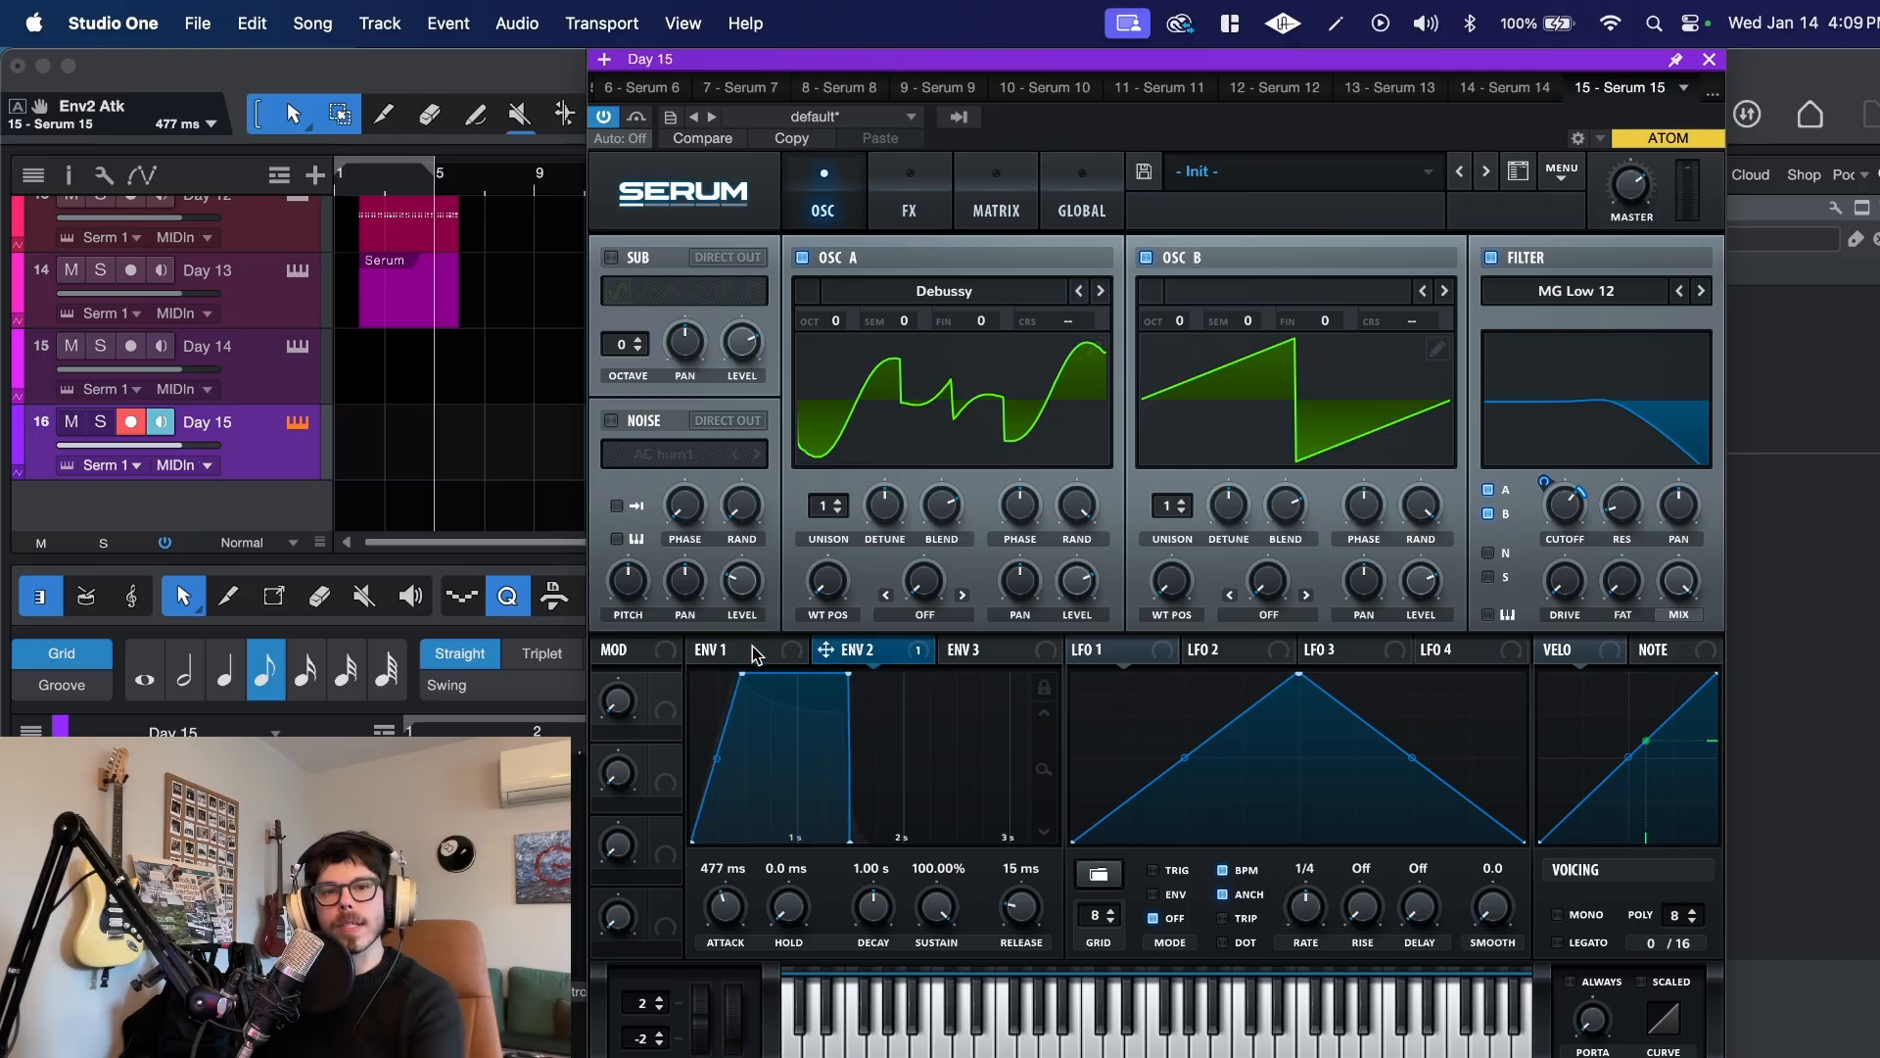
drag(940, 913, 1007, 848)
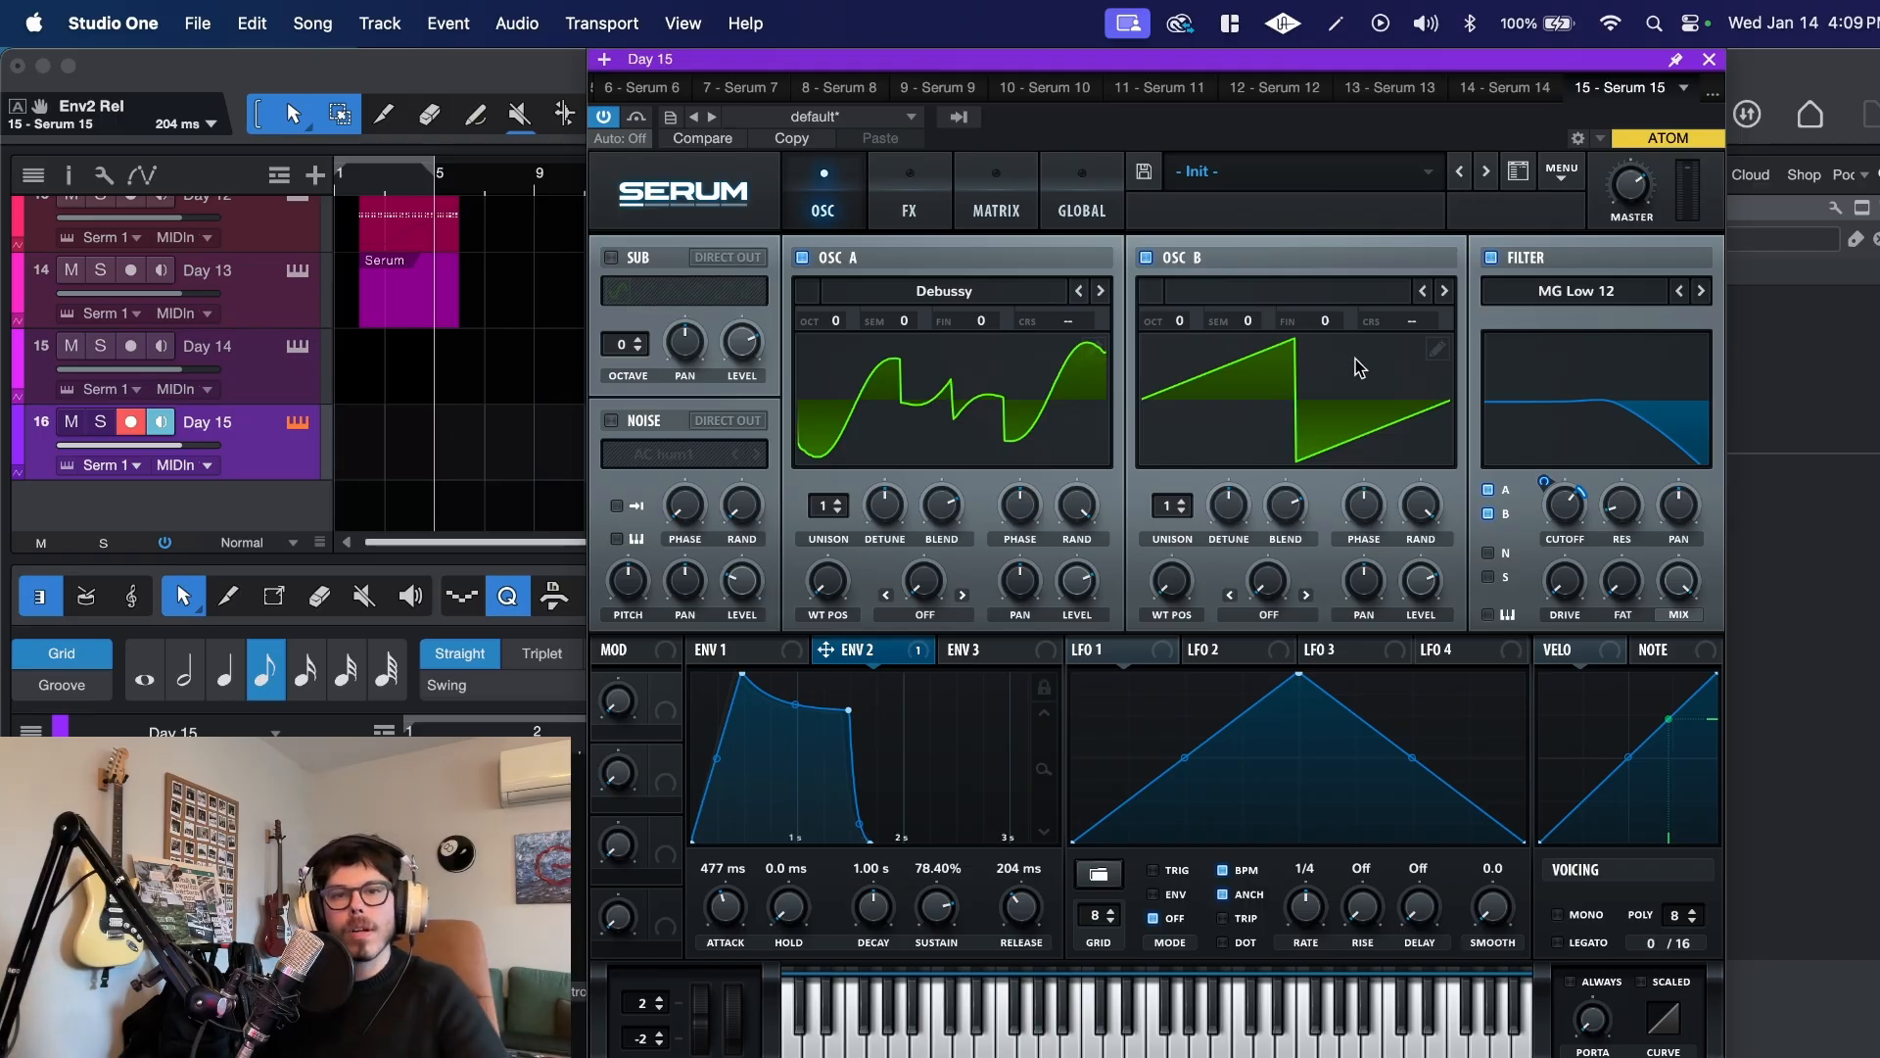
Step: Raise oscillator B by one octave and give it 6 unison voices with 0.05 detune
click(1182, 325)
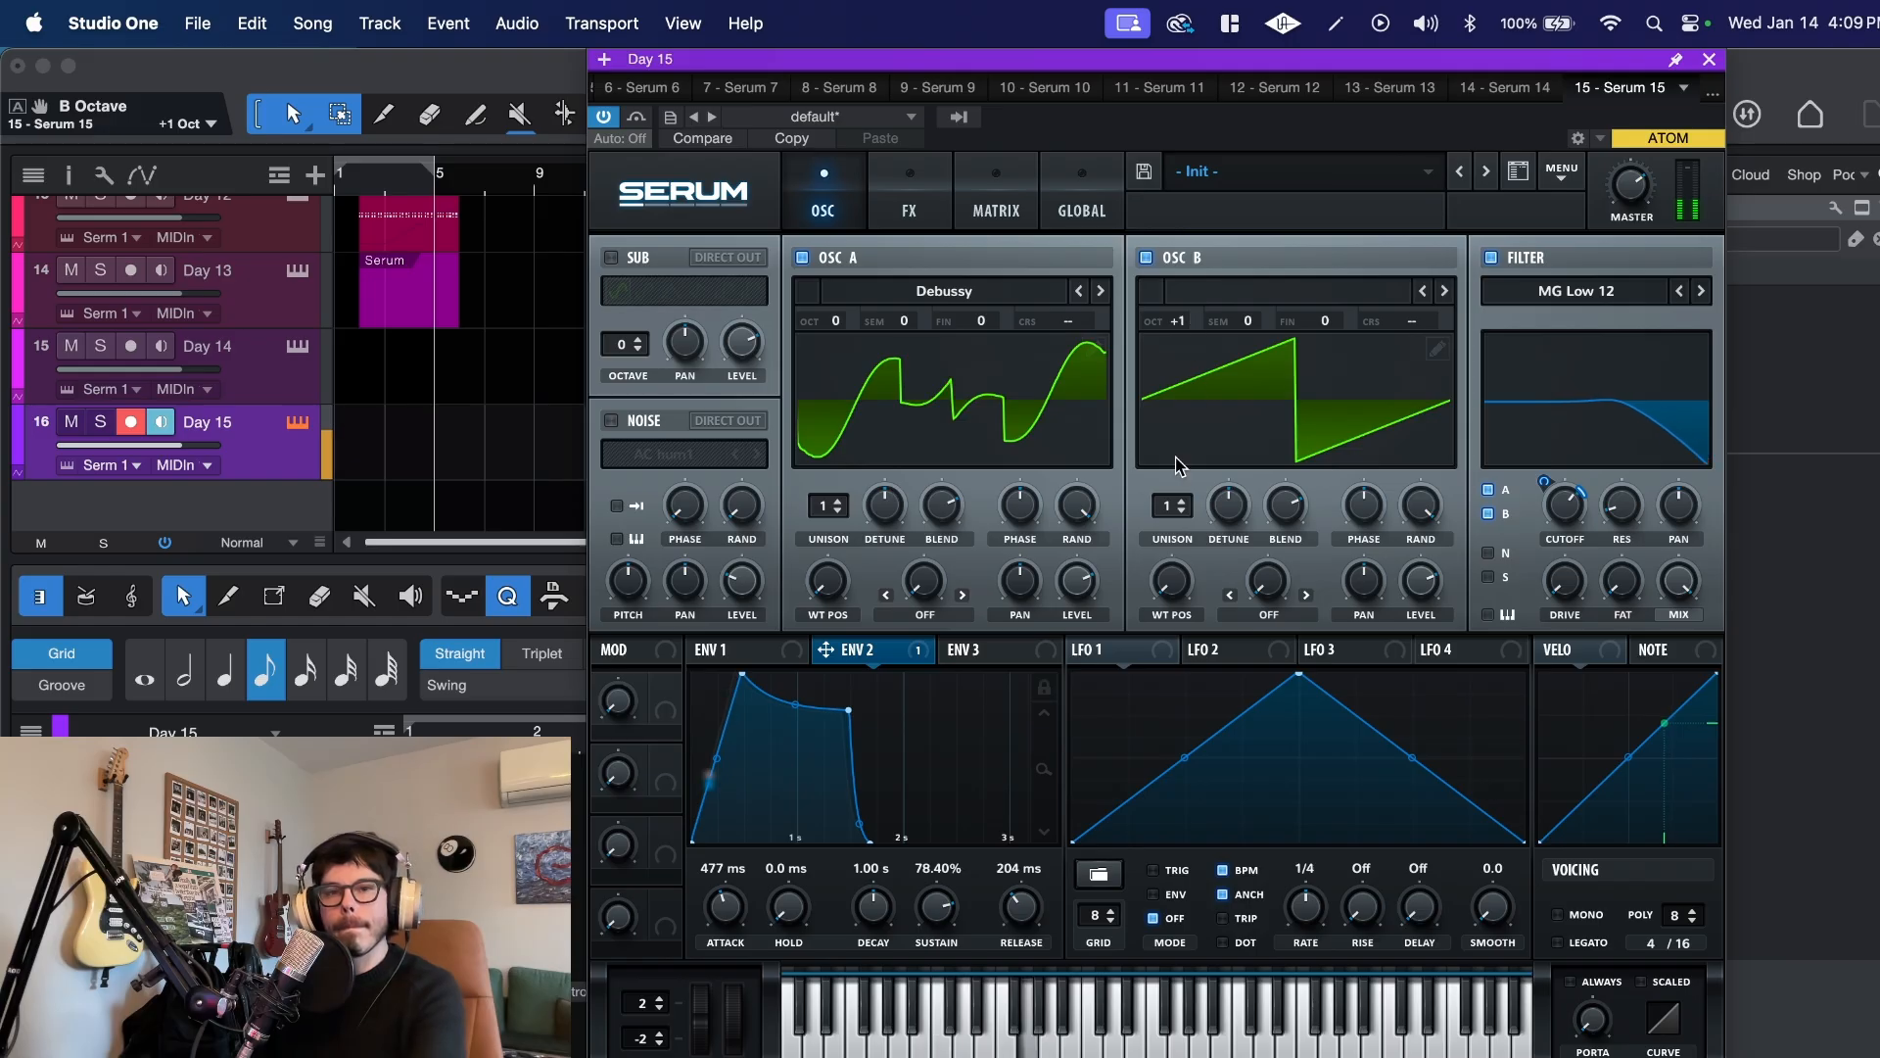
drag(1182, 506, 1248, 604)
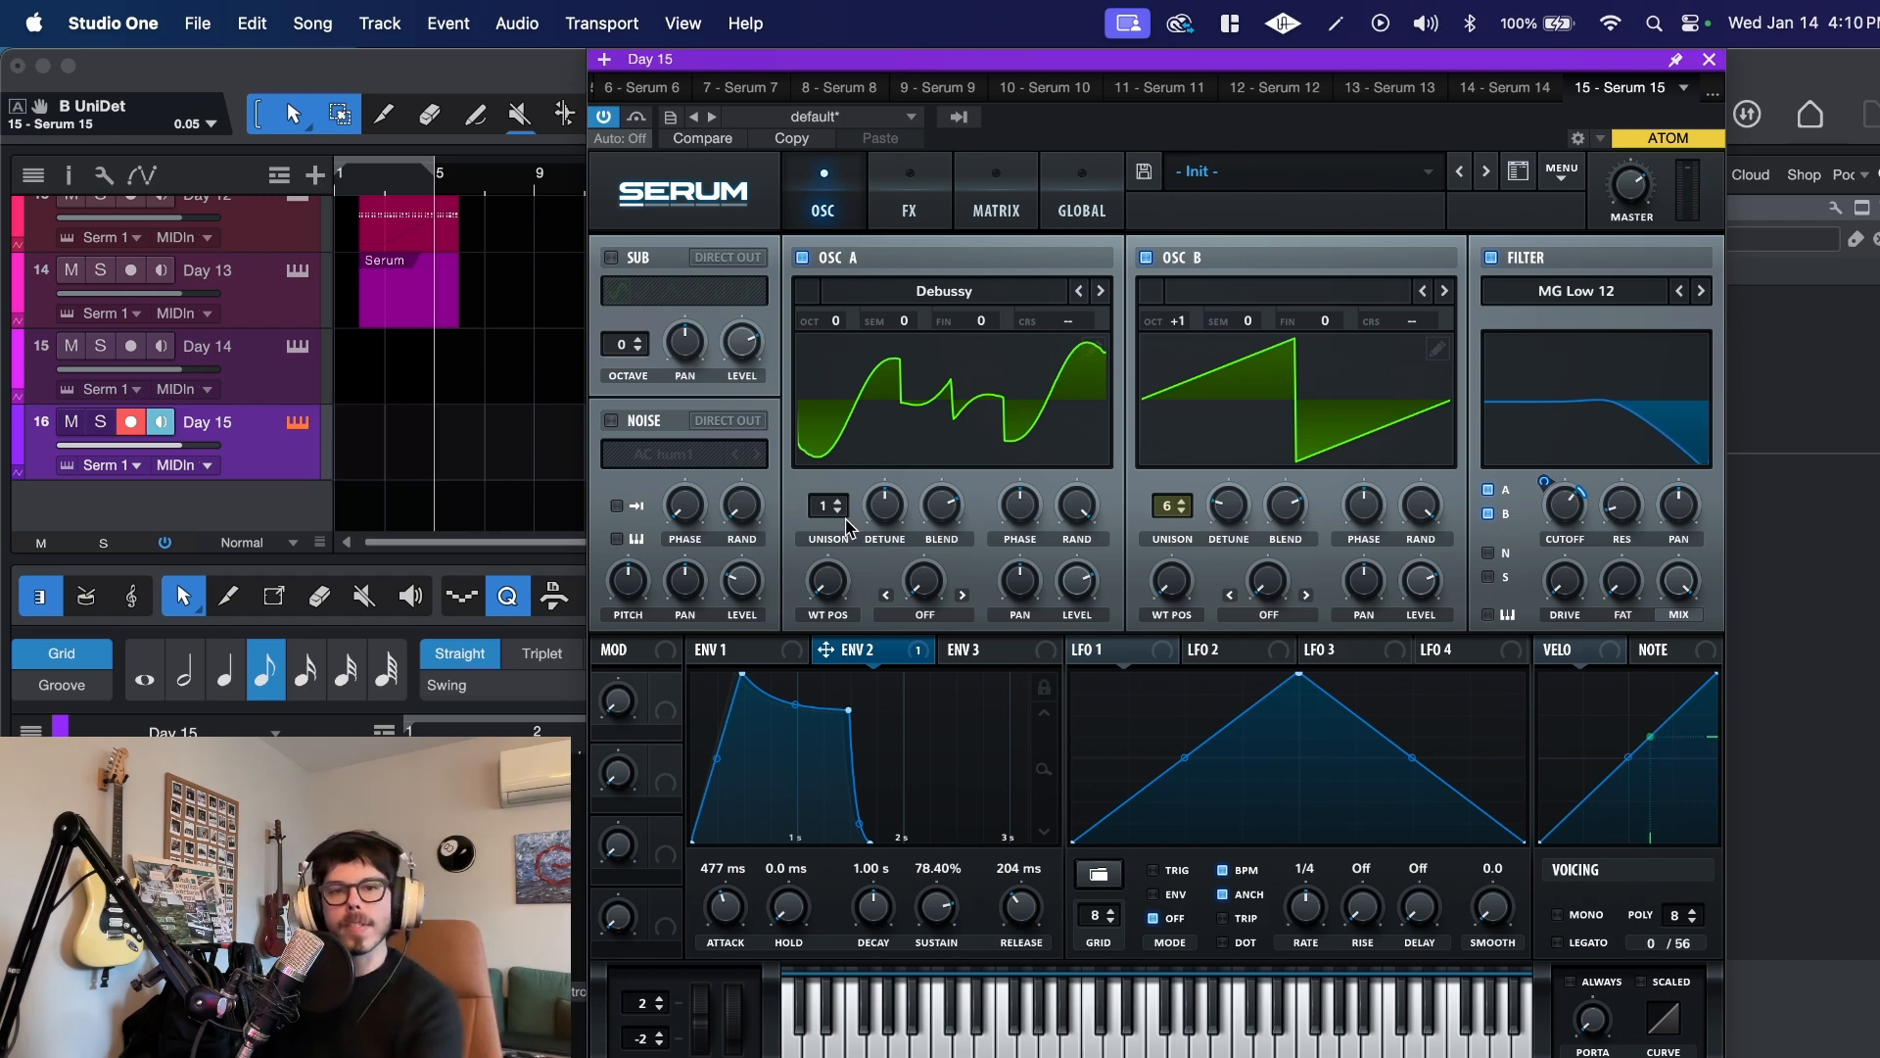
Step: Give oscillator A 3 unison voices with 0.07 detune, and enable the sub oscillator
drag(843, 505, 838, 455)
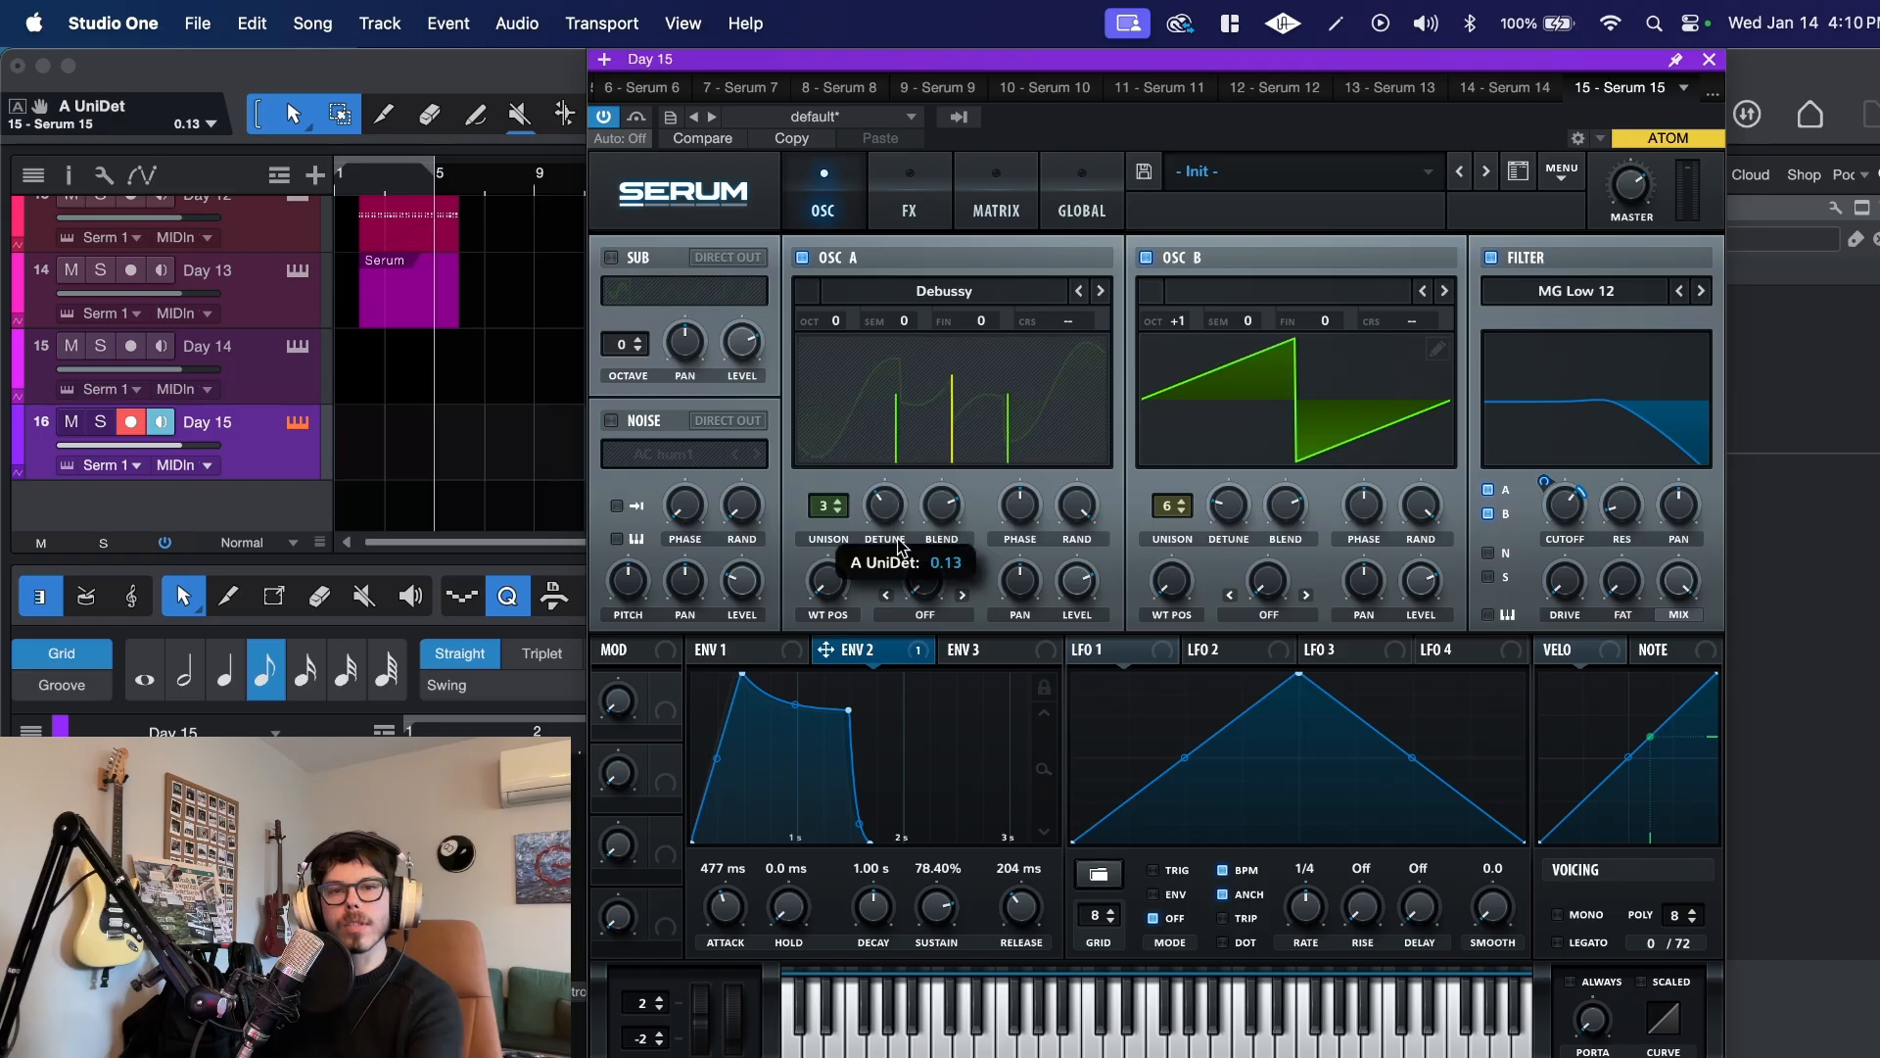
drag(901, 568, 913, 596)
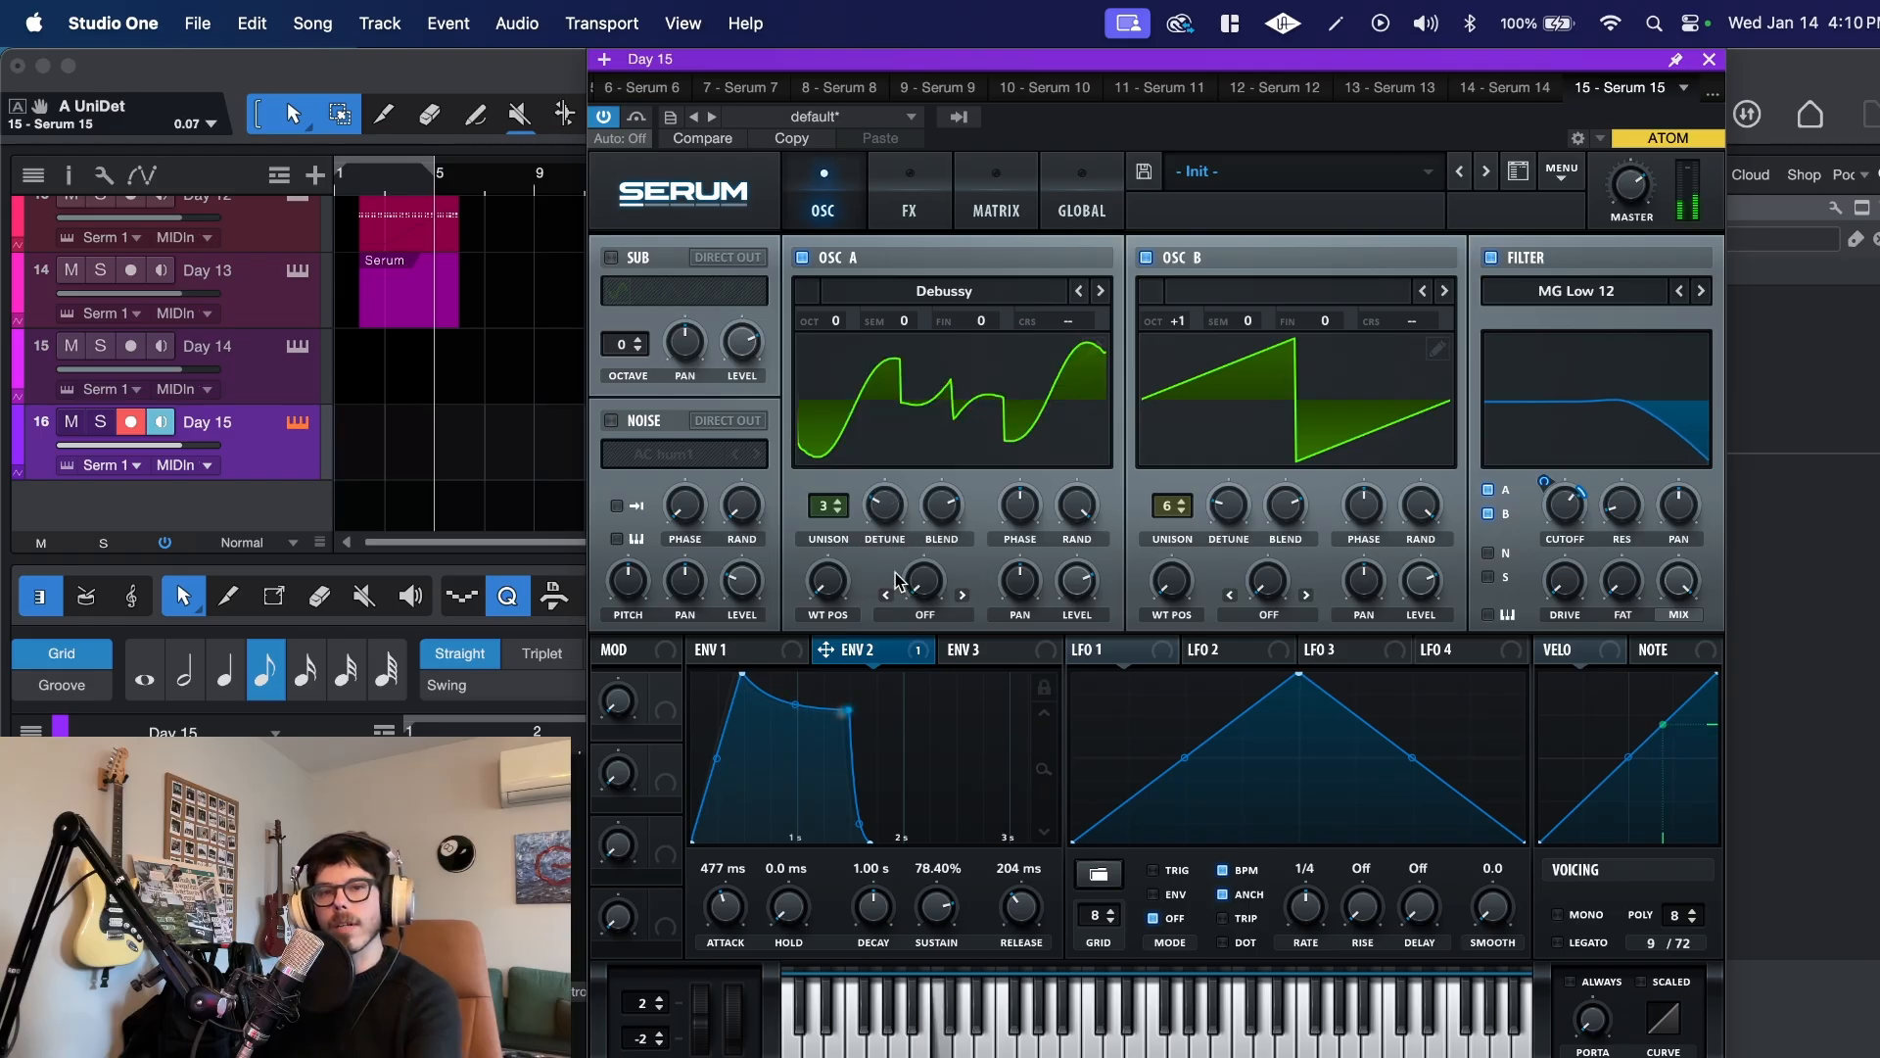
click(611, 257)
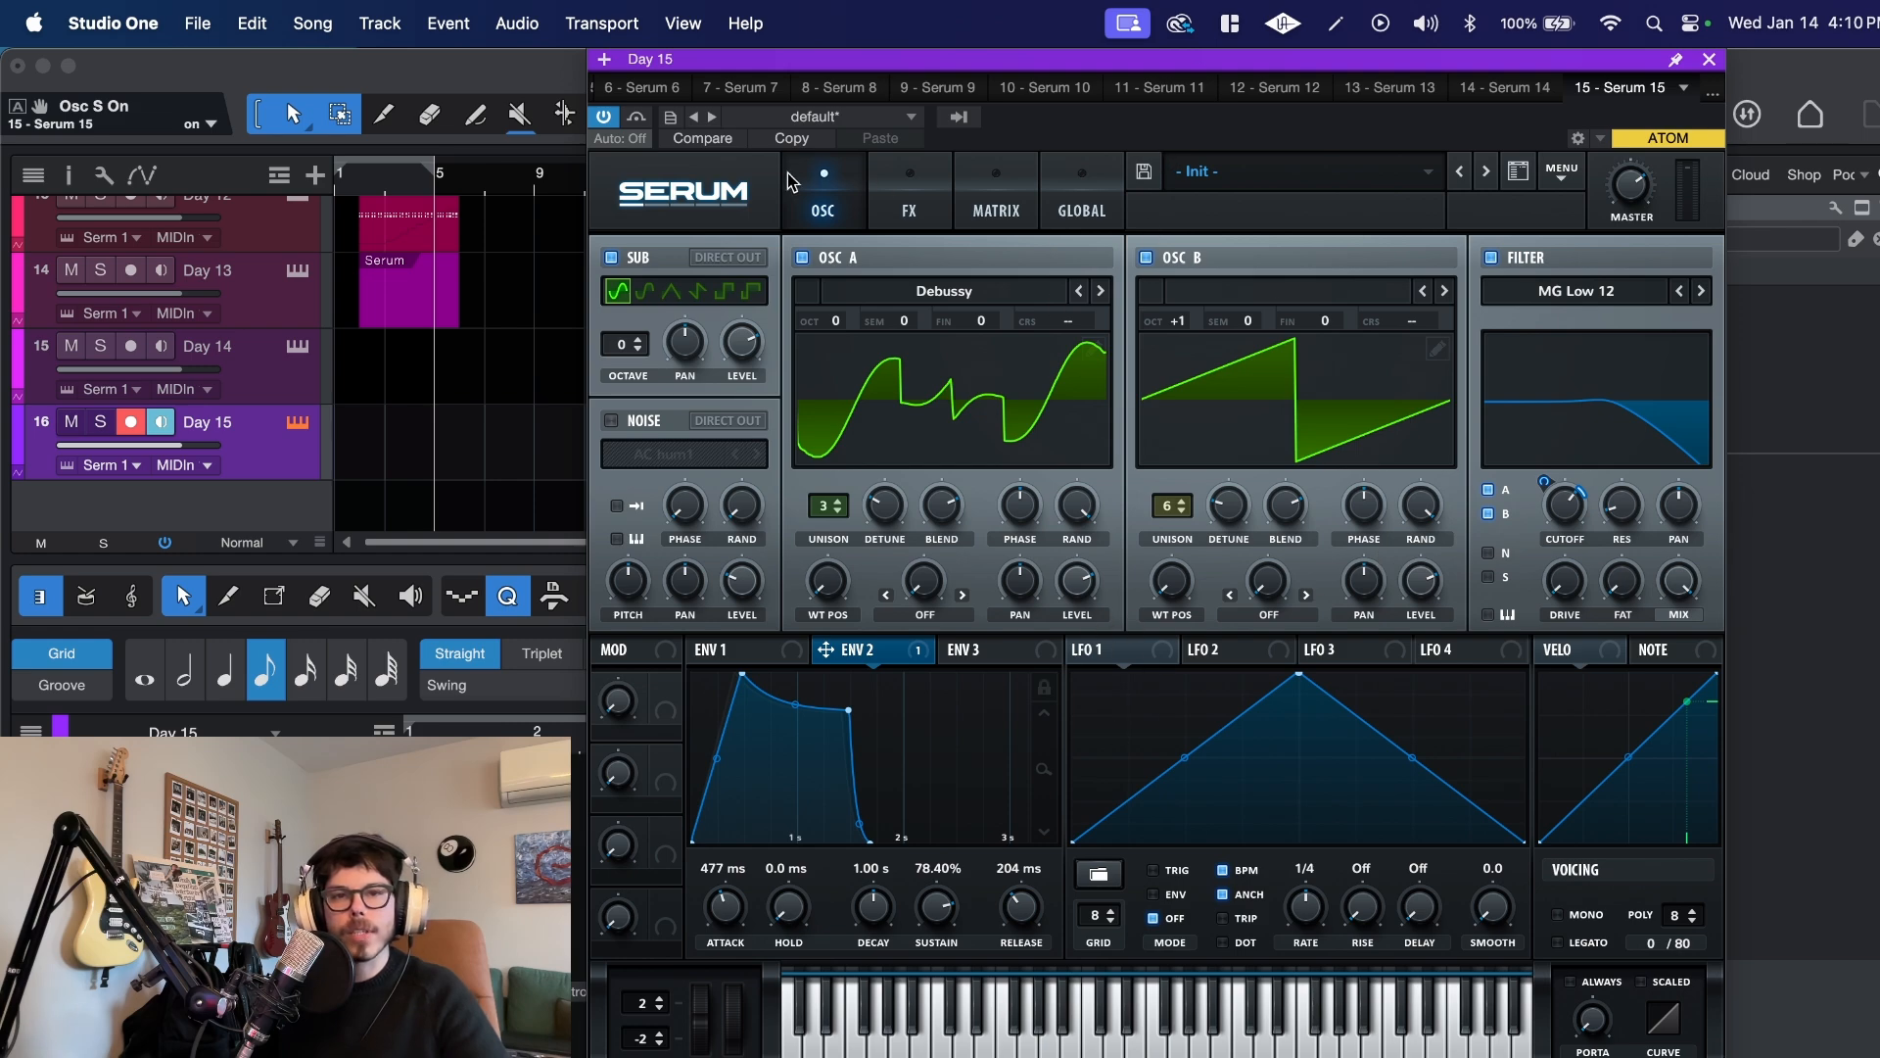
Step: Add a modulation matrix routing from Mod Wheel to the global master tuning with an amount of 1
click(994, 205)
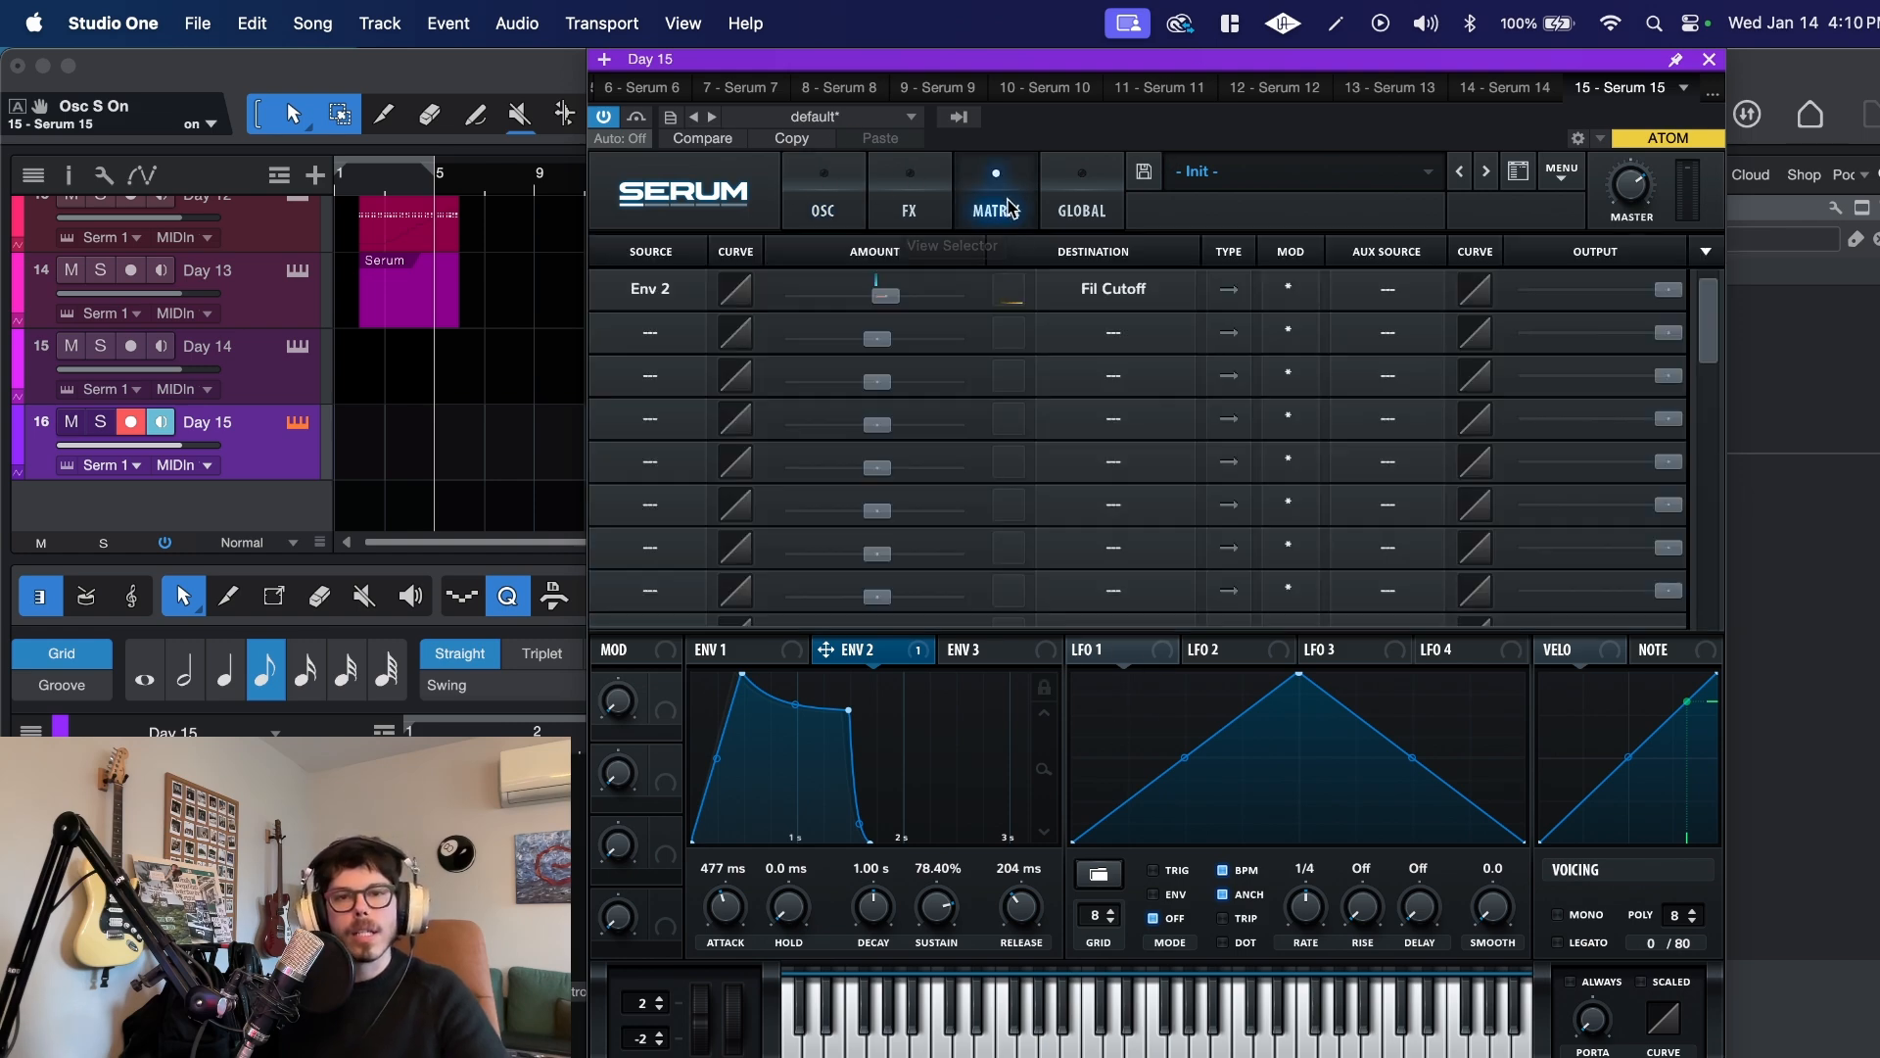
click(655, 335)
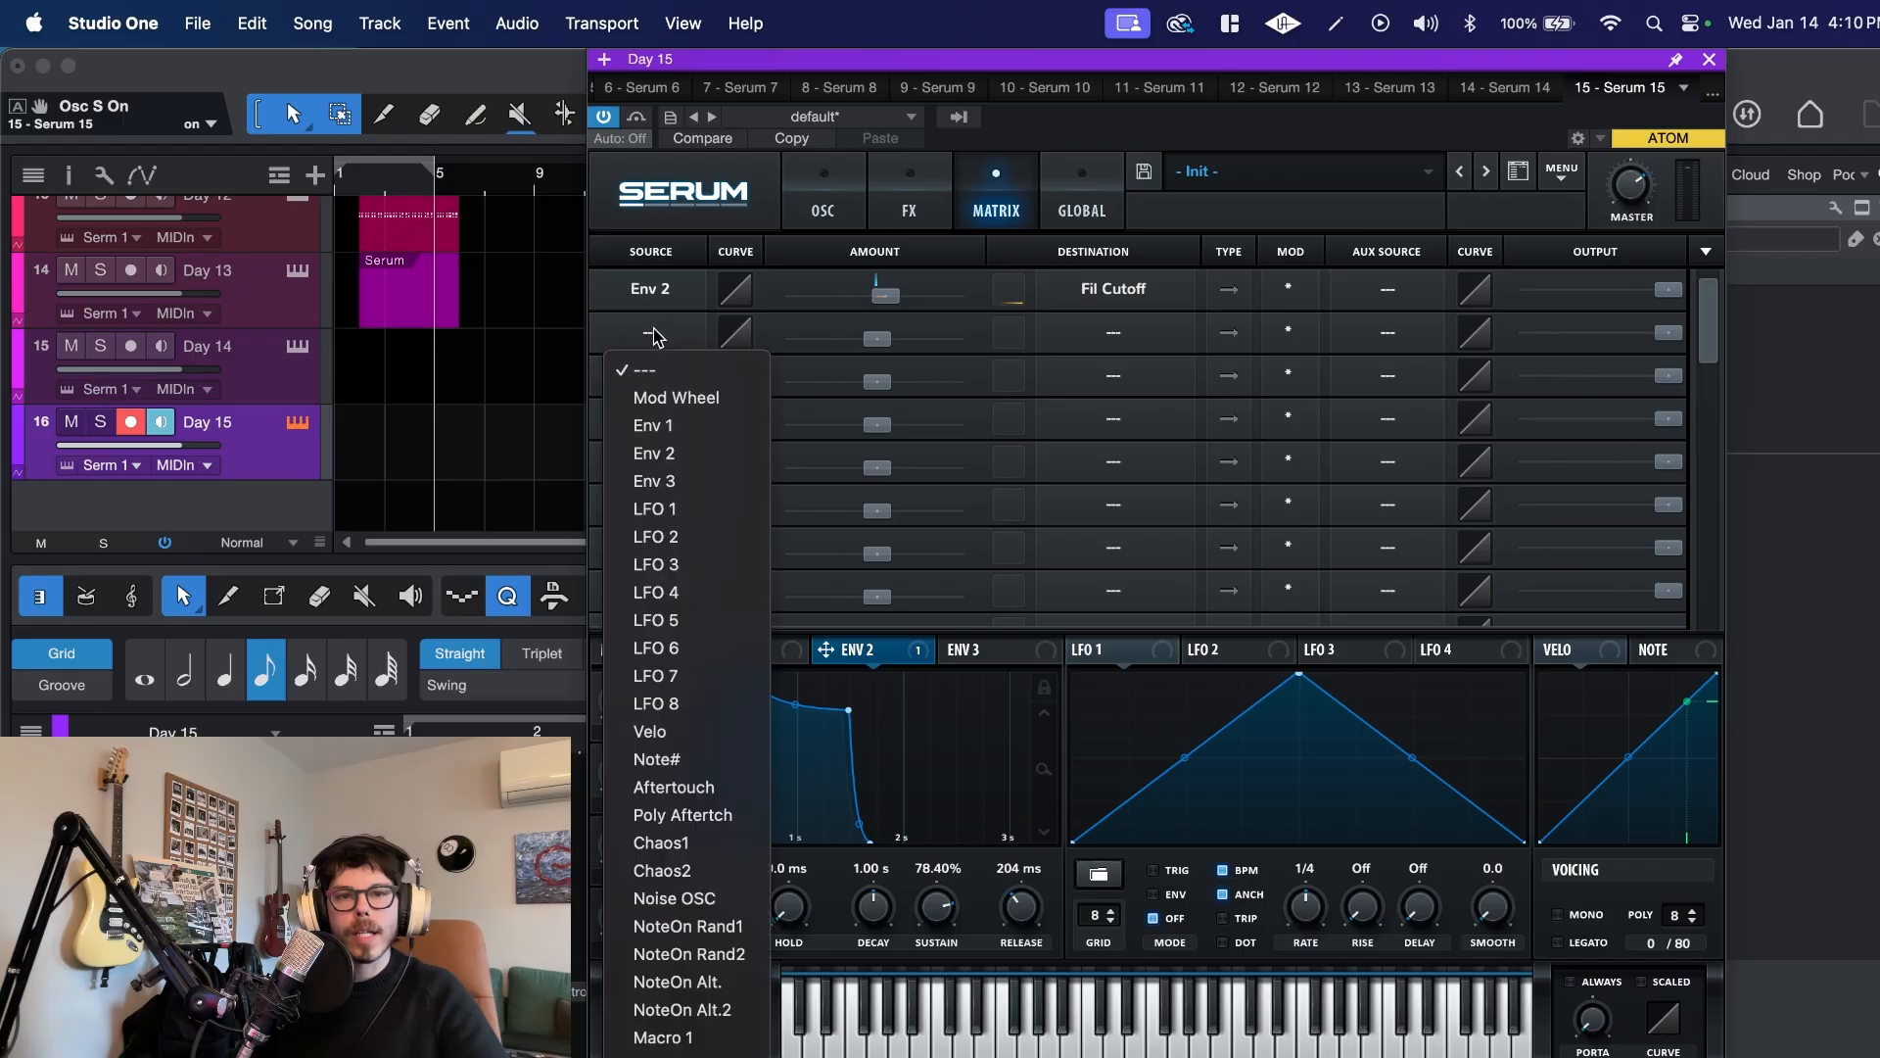
click(666, 402)
click(1094, 345)
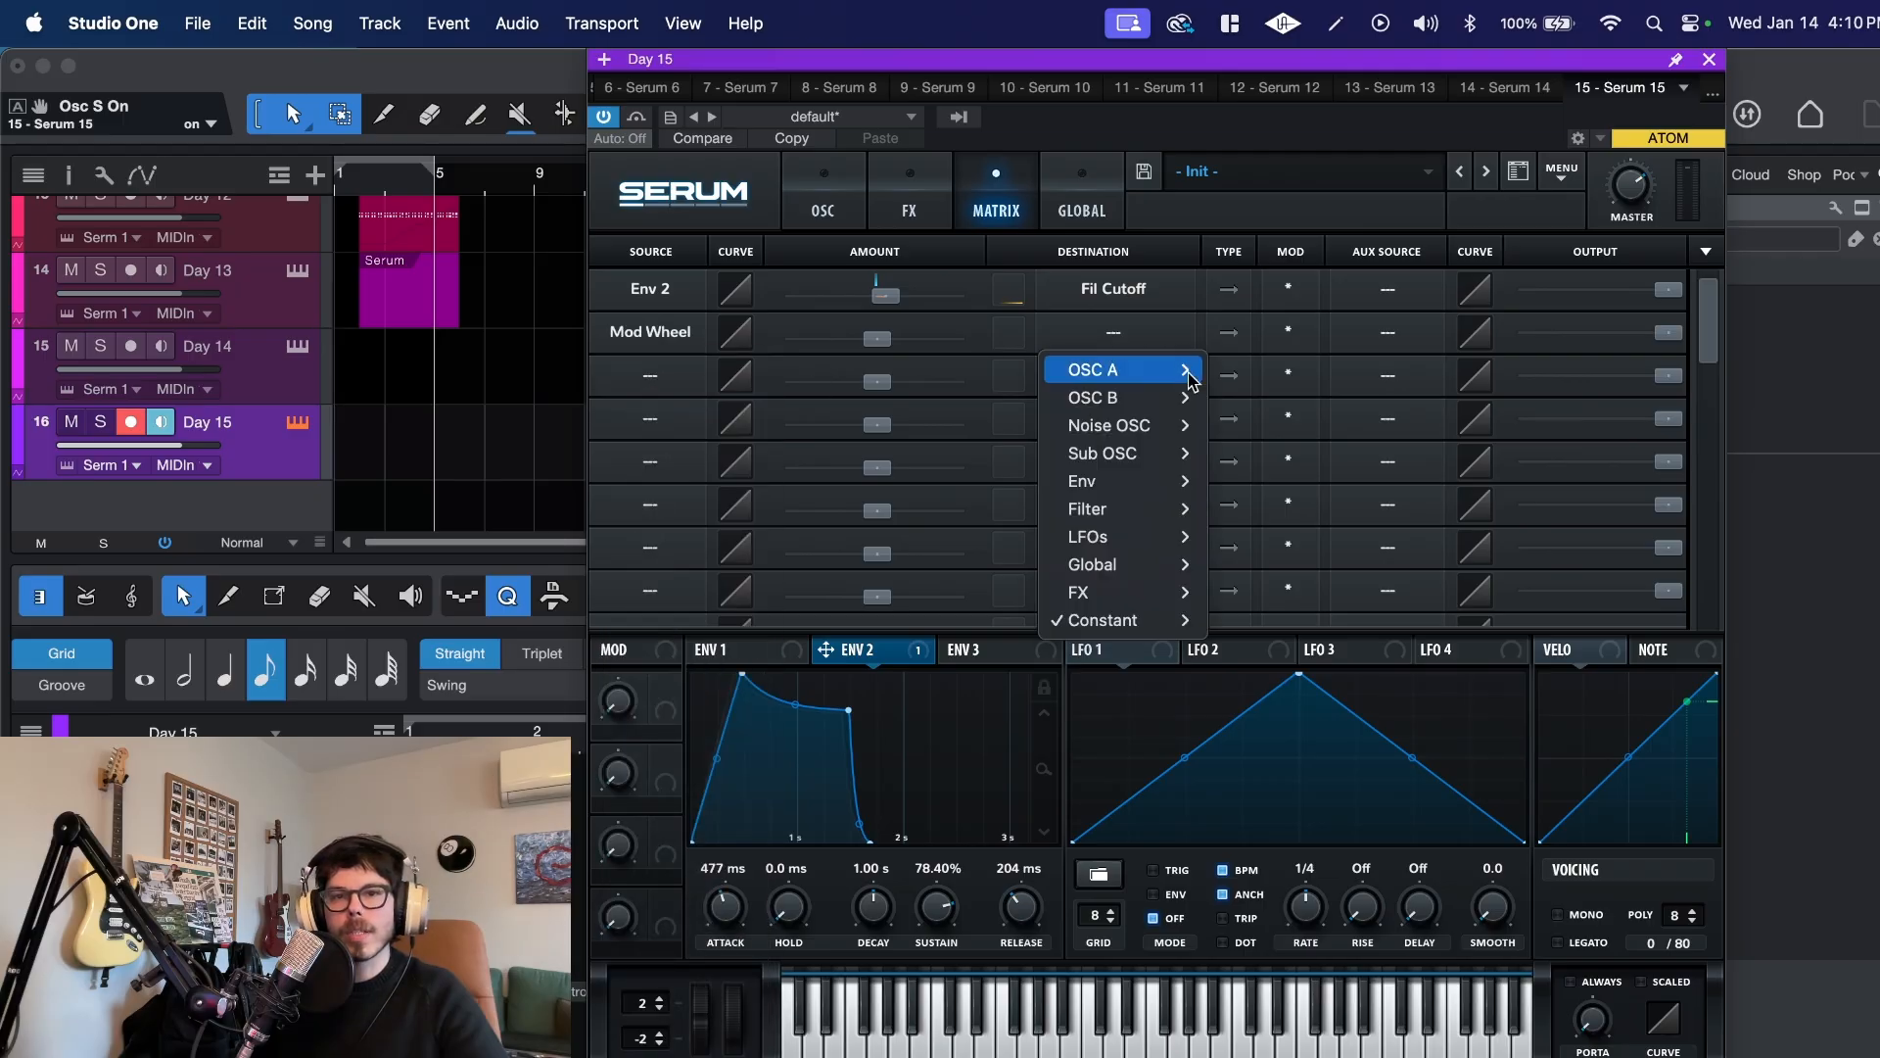
mouse_move(1127, 577)
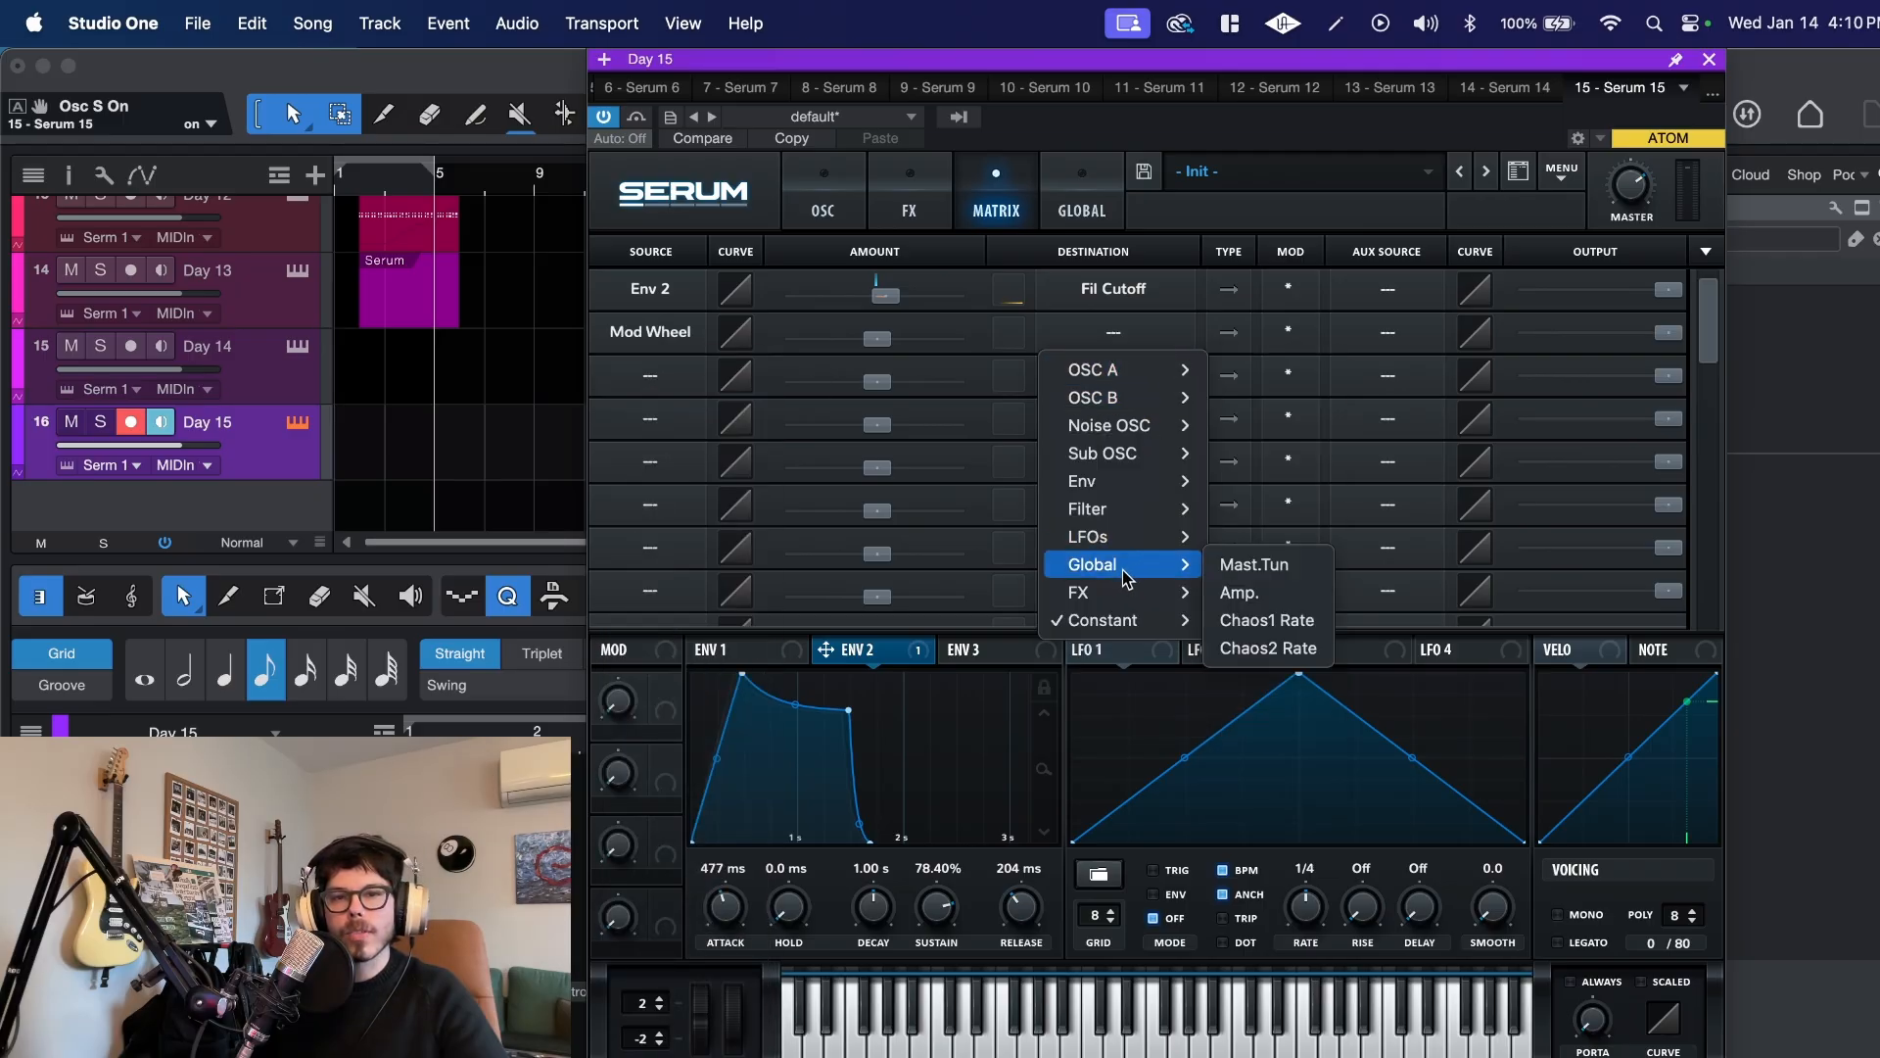
click(1269, 565)
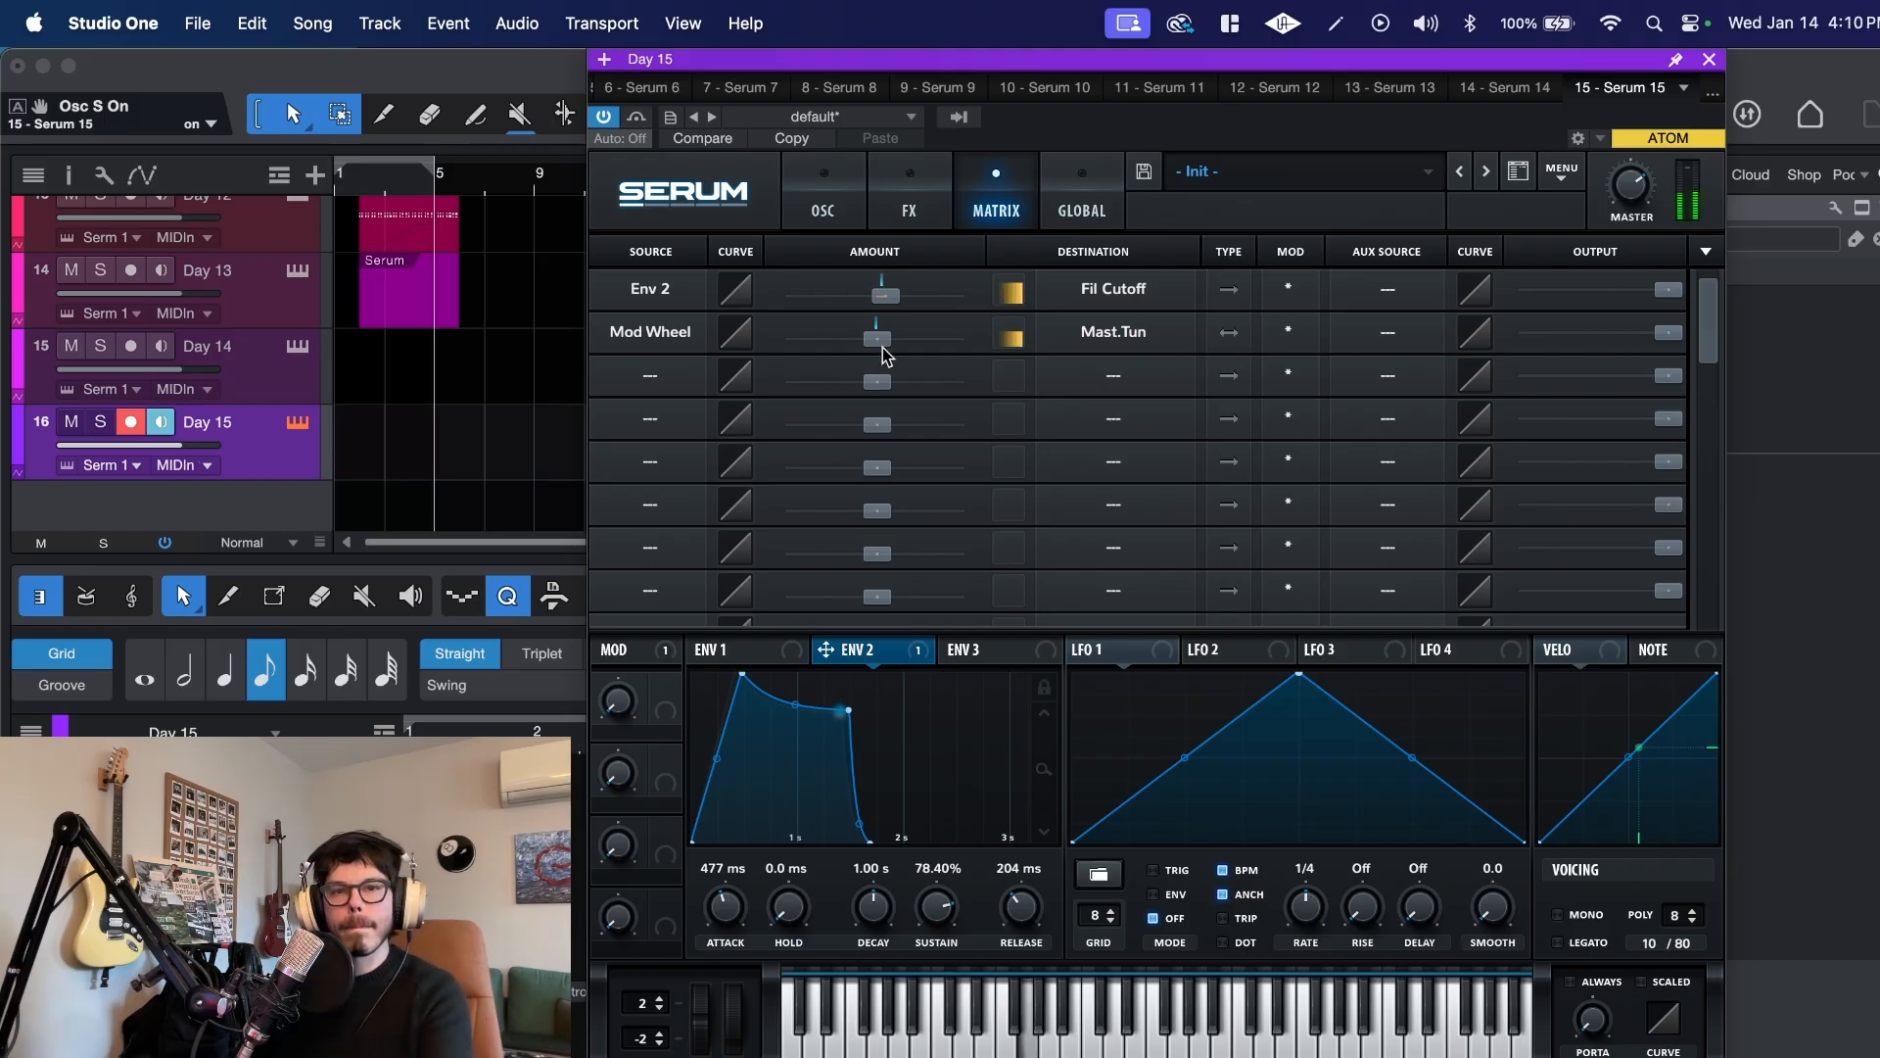
drag(884, 355, 886, 350)
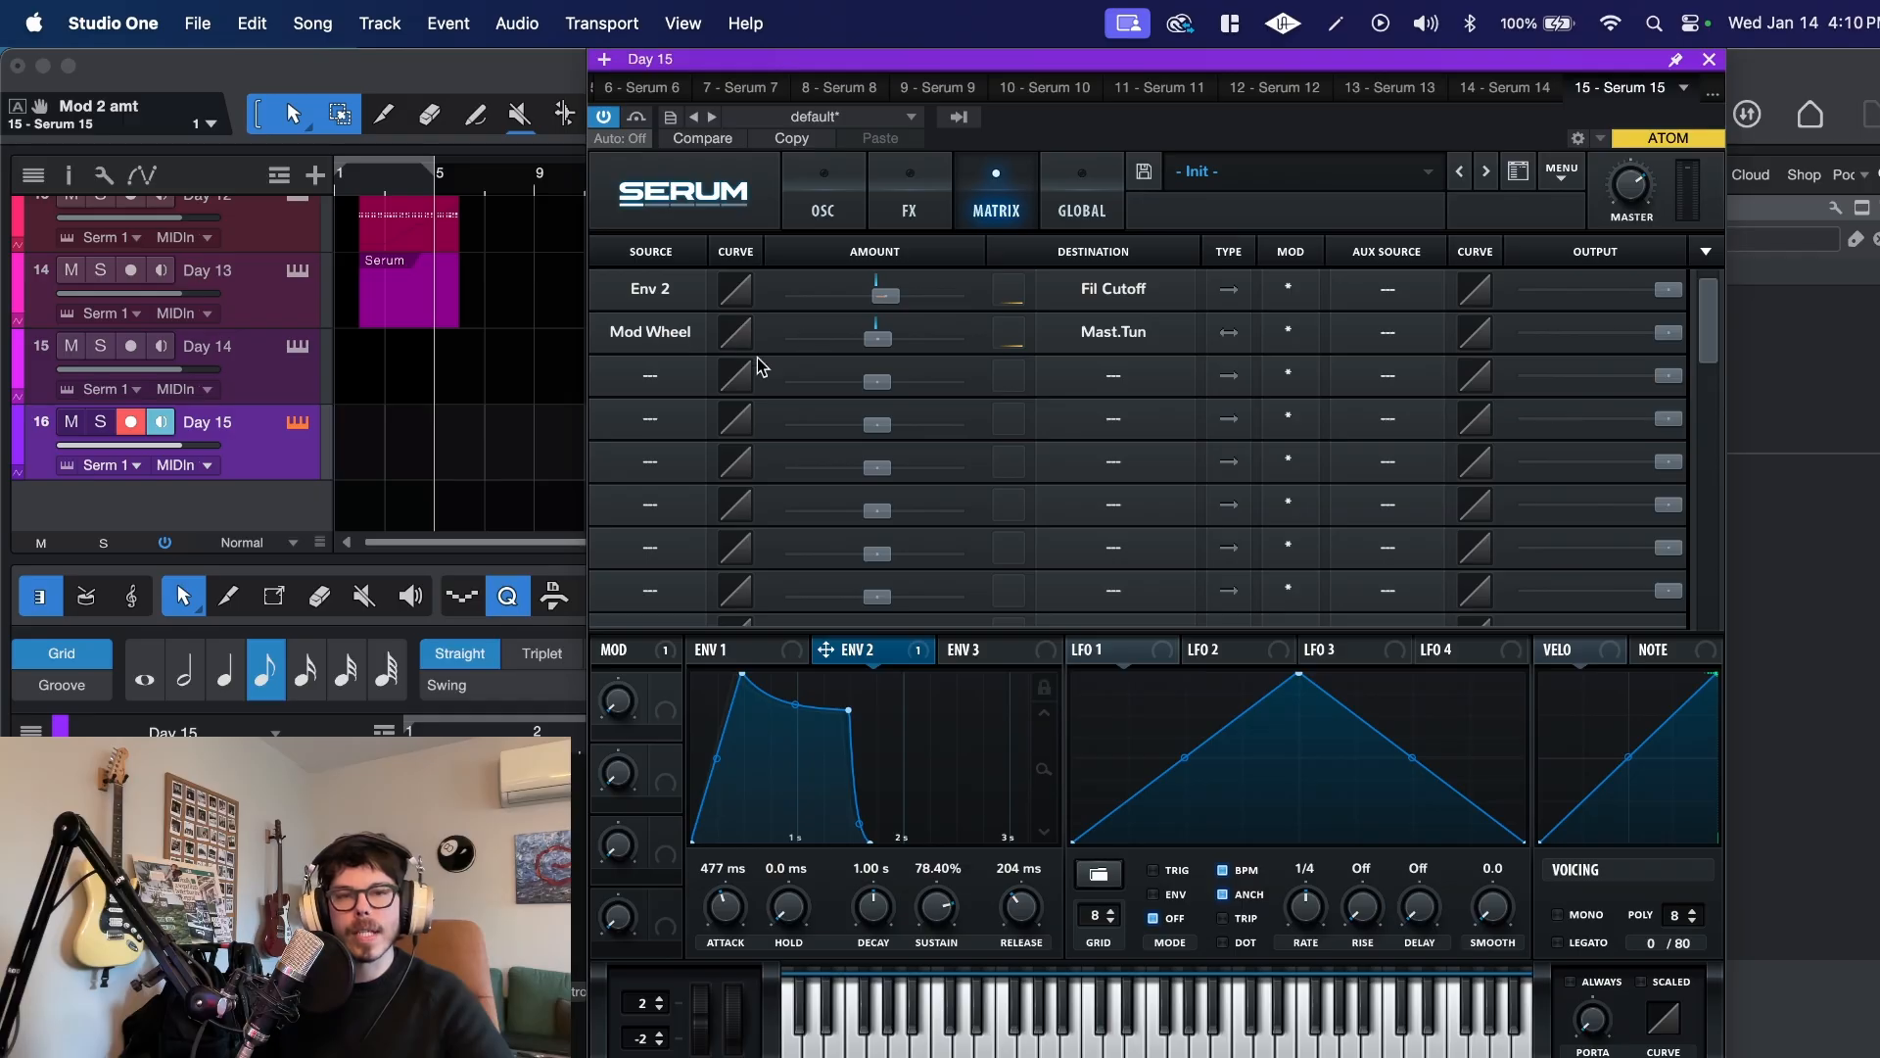
Step: Change the master tuning modulation source to LFO 1, and run that LFO without tempo sync at 2.5 Hz
click(662, 333)
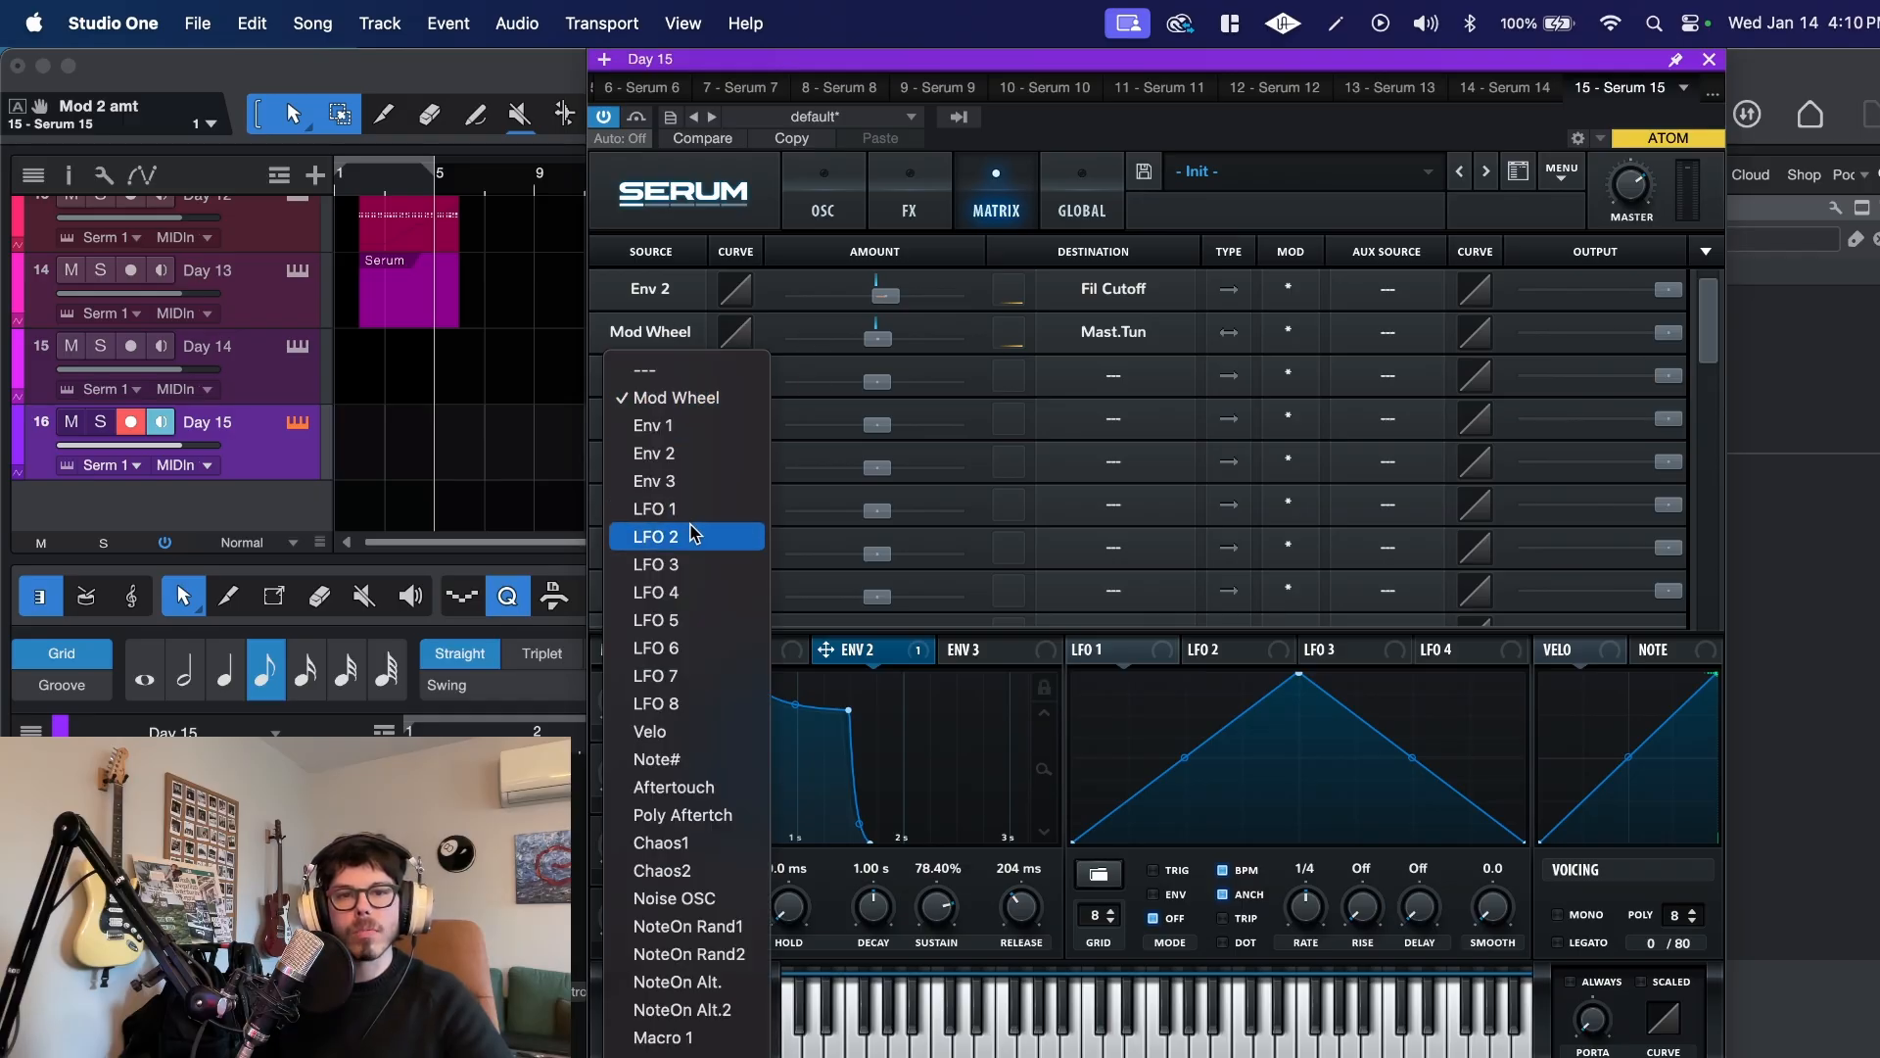
click(730, 508)
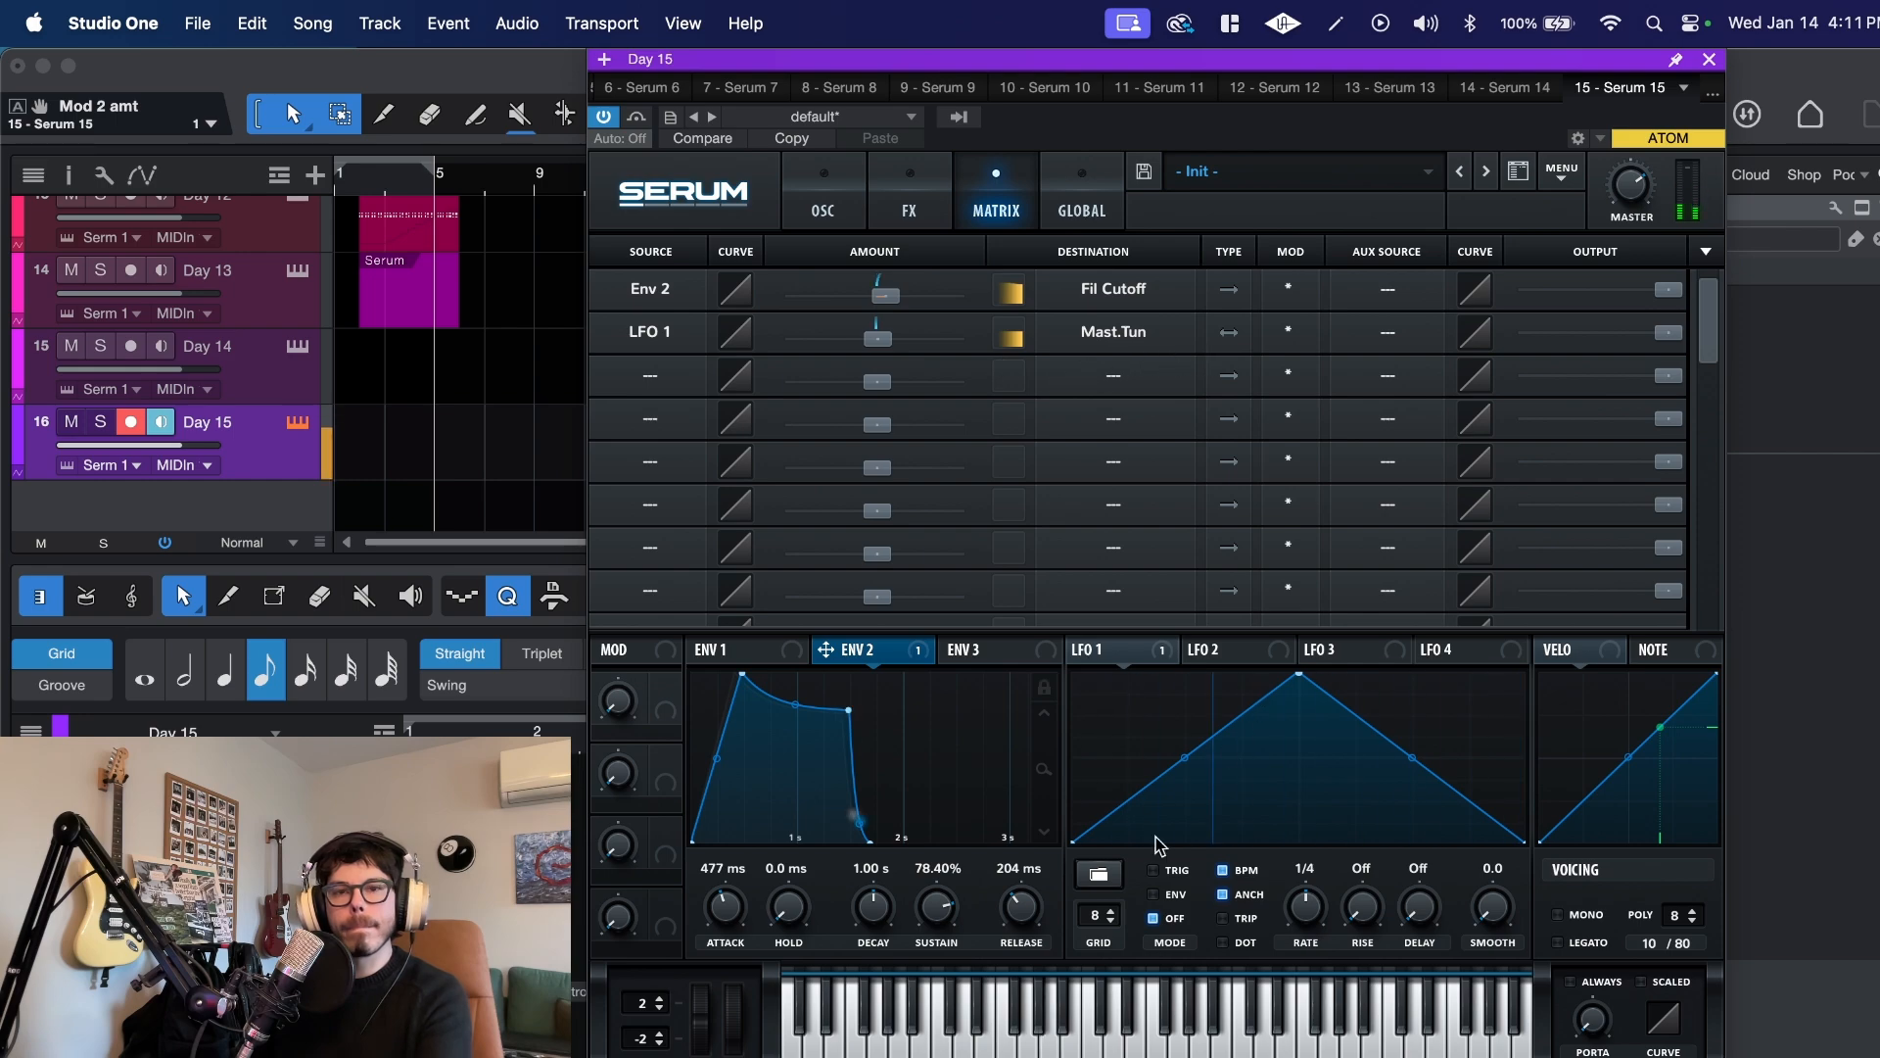
click(1224, 870)
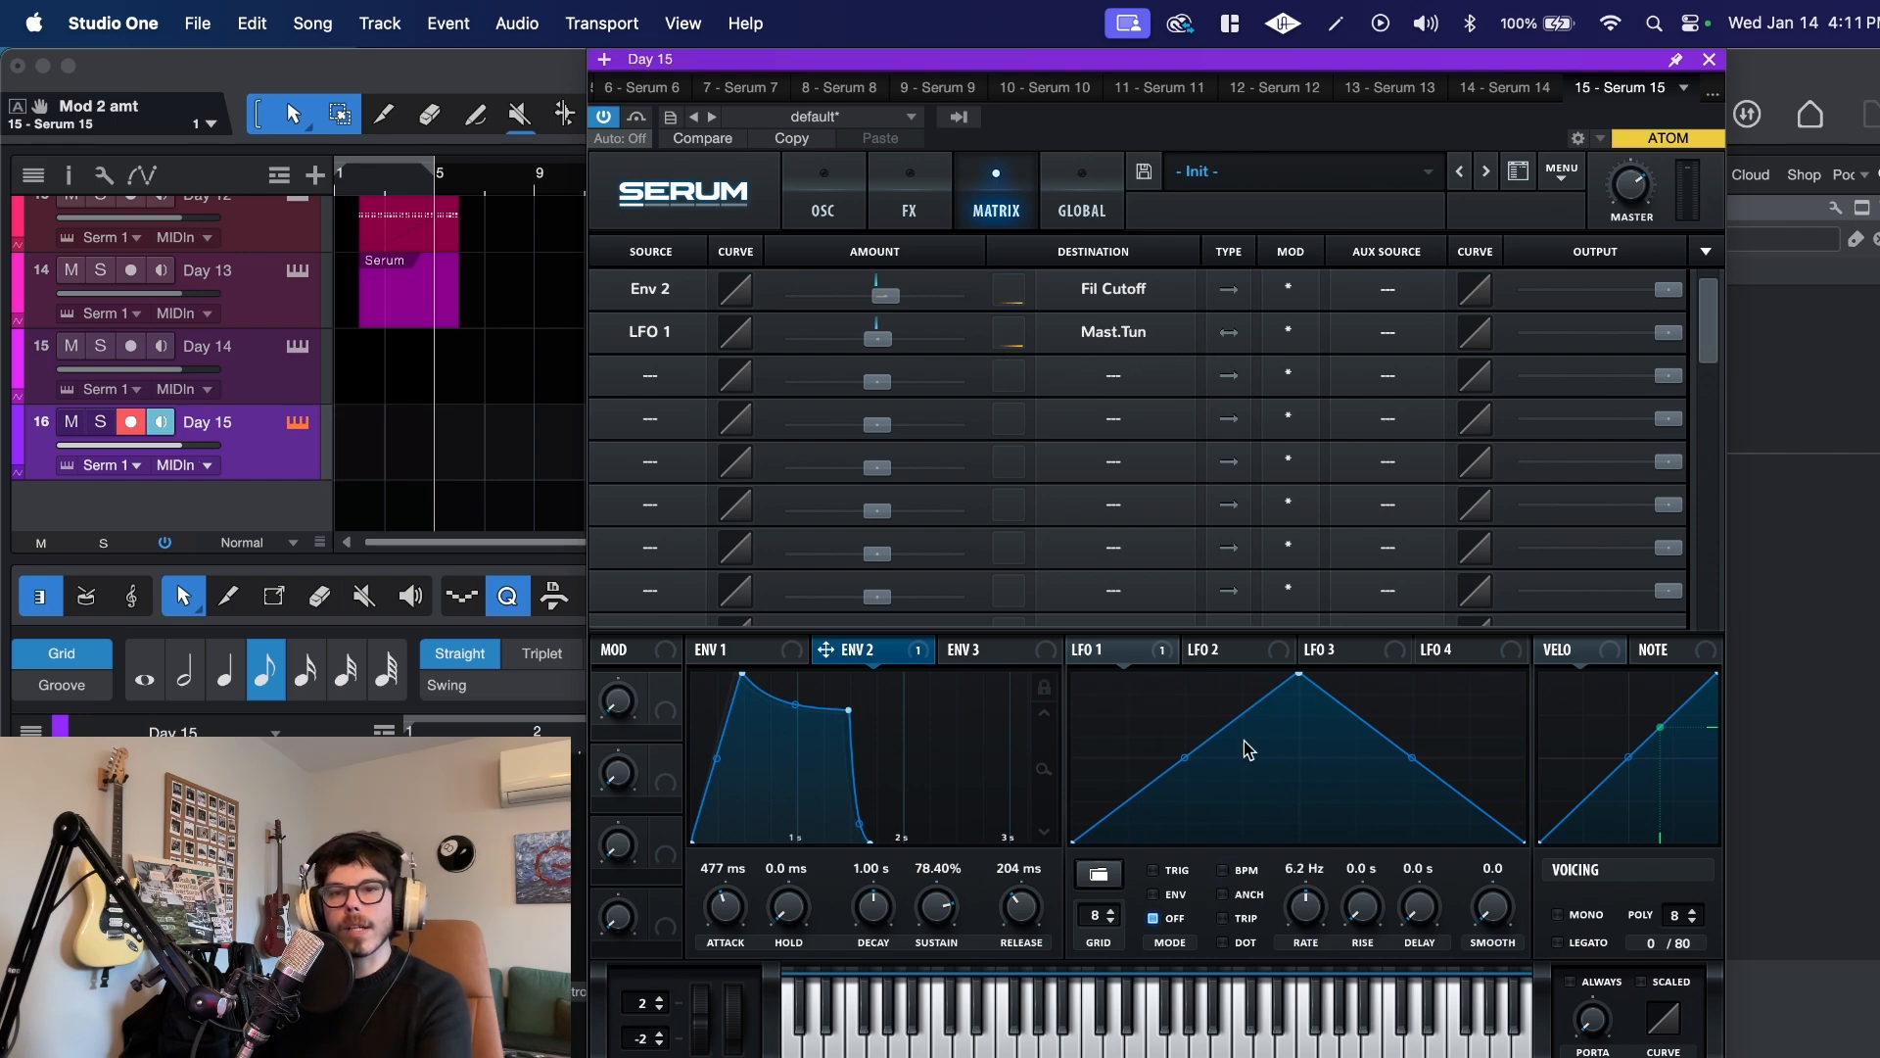
drag(1293, 898, 1295, 848)
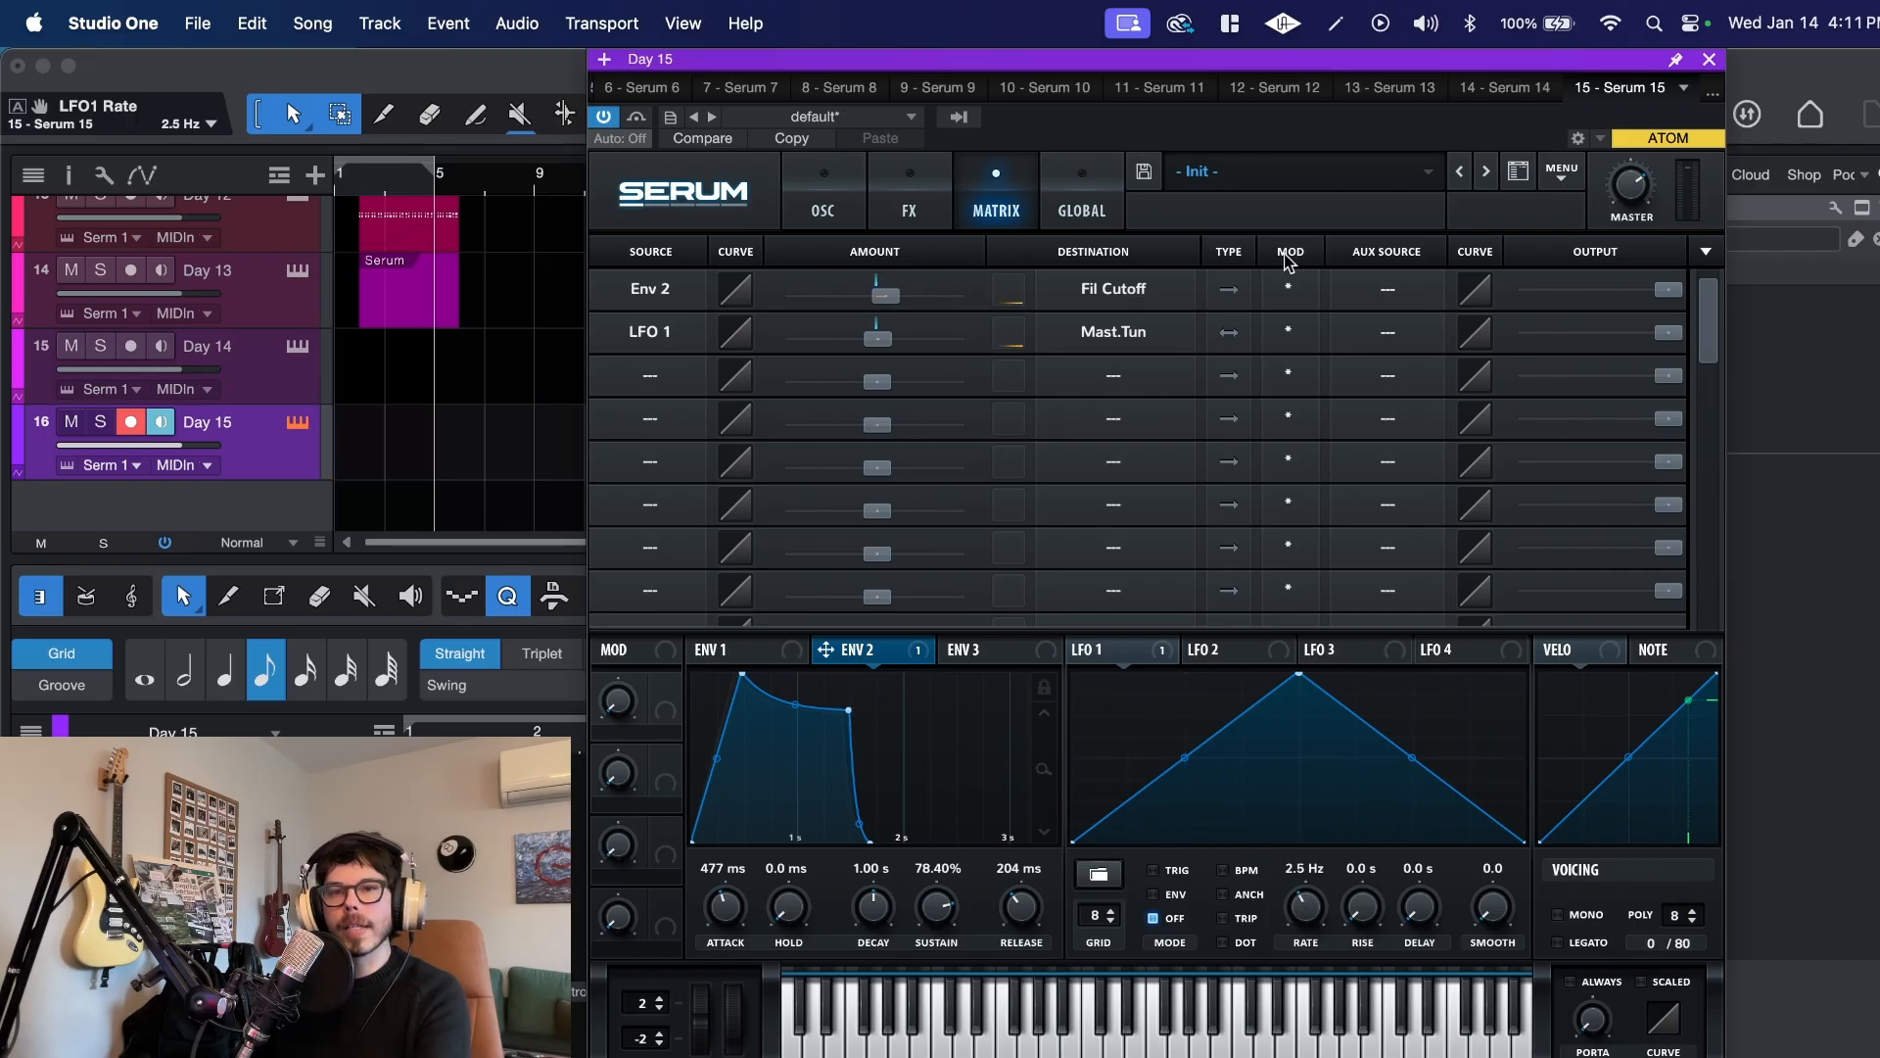
Step: Set Mod Wheel as the auxiliary source of the LFO 1 to master tuning modulation
click(1387, 333)
click(1414, 412)
click(1372, 338)
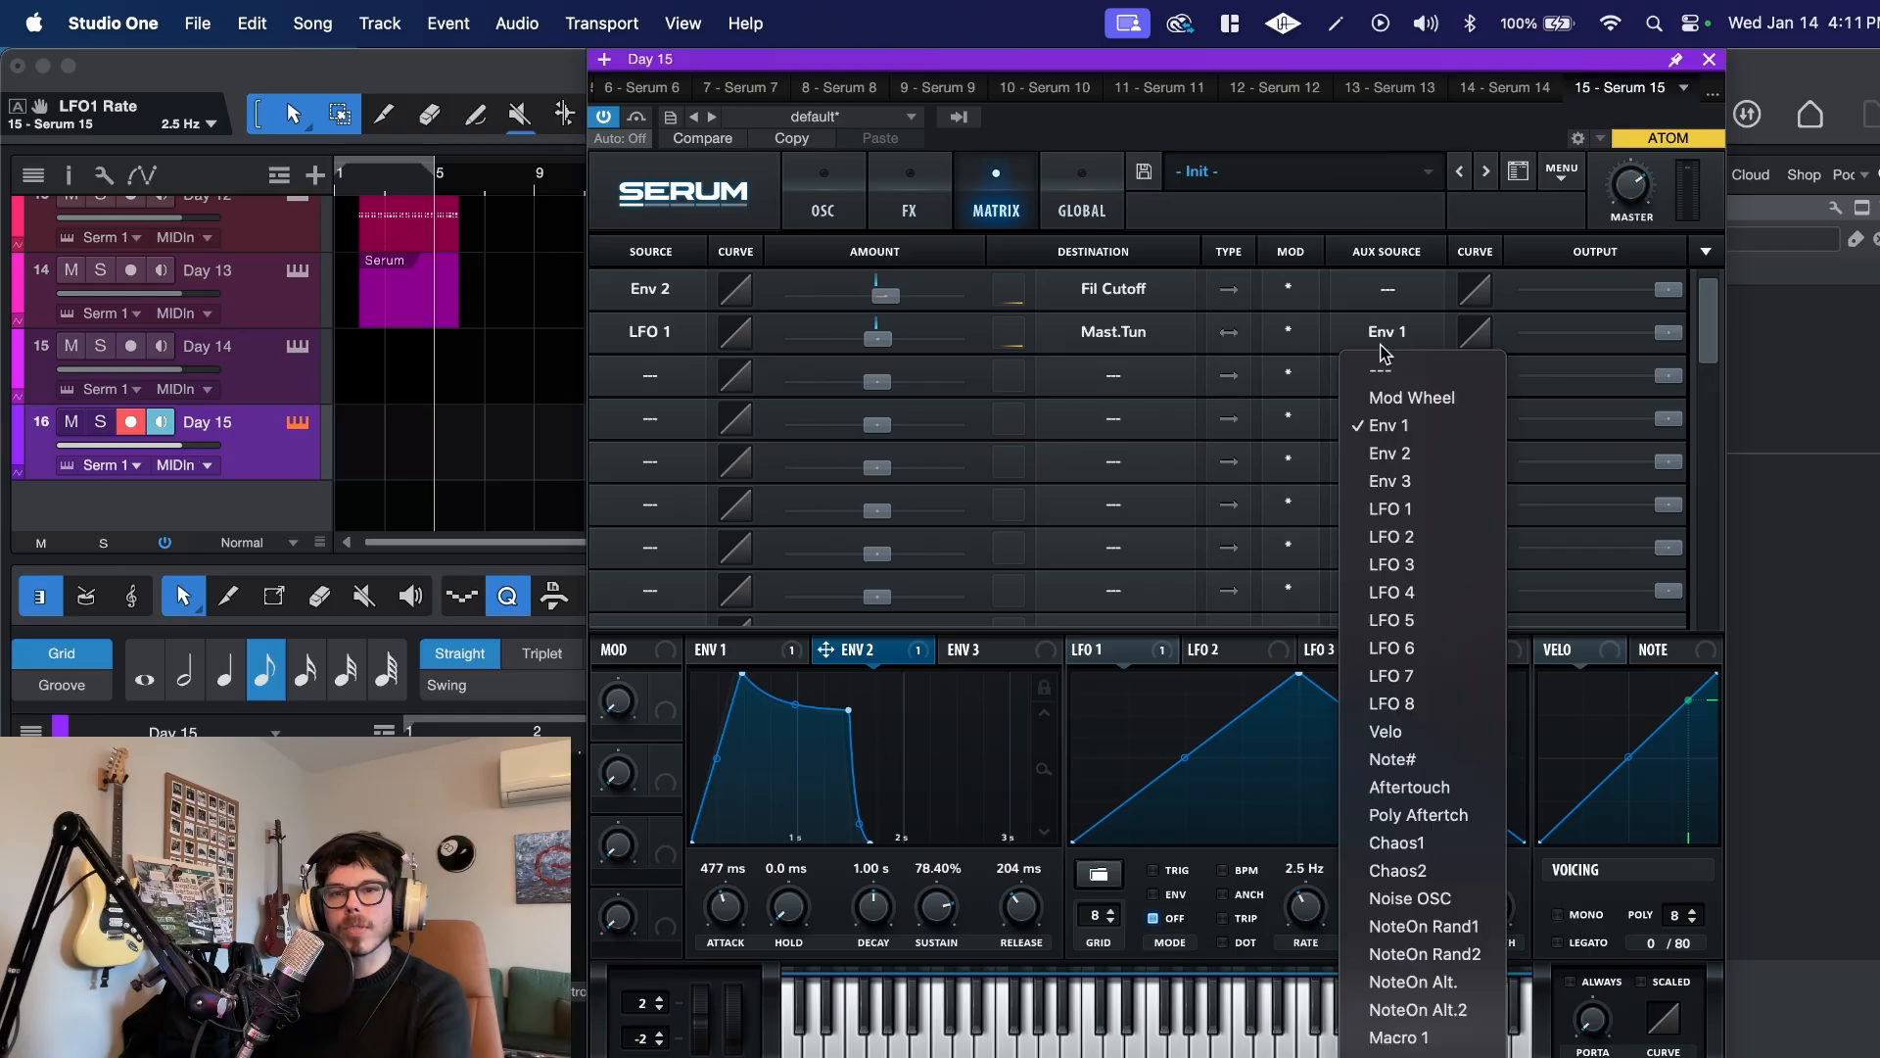
click(1407, 392)
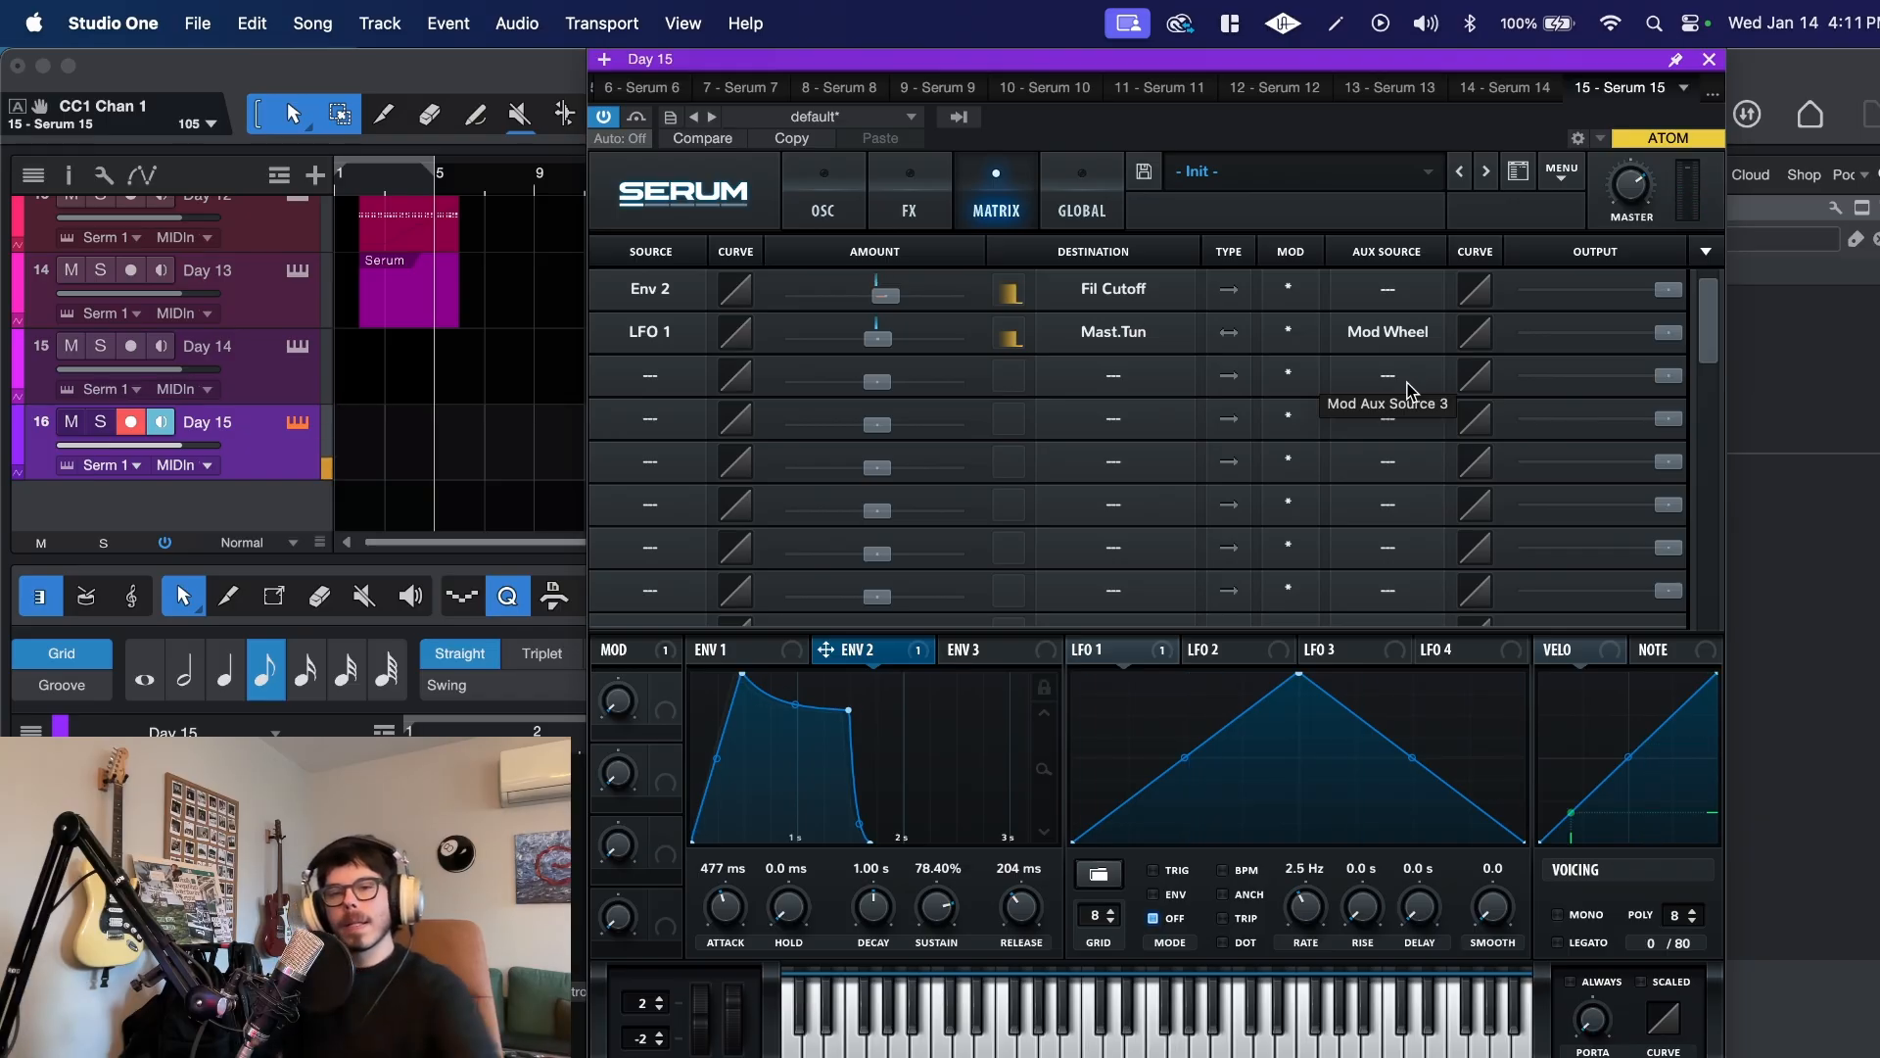
Step: Set envelope 2's sustain to about 85%
click(779, 664)
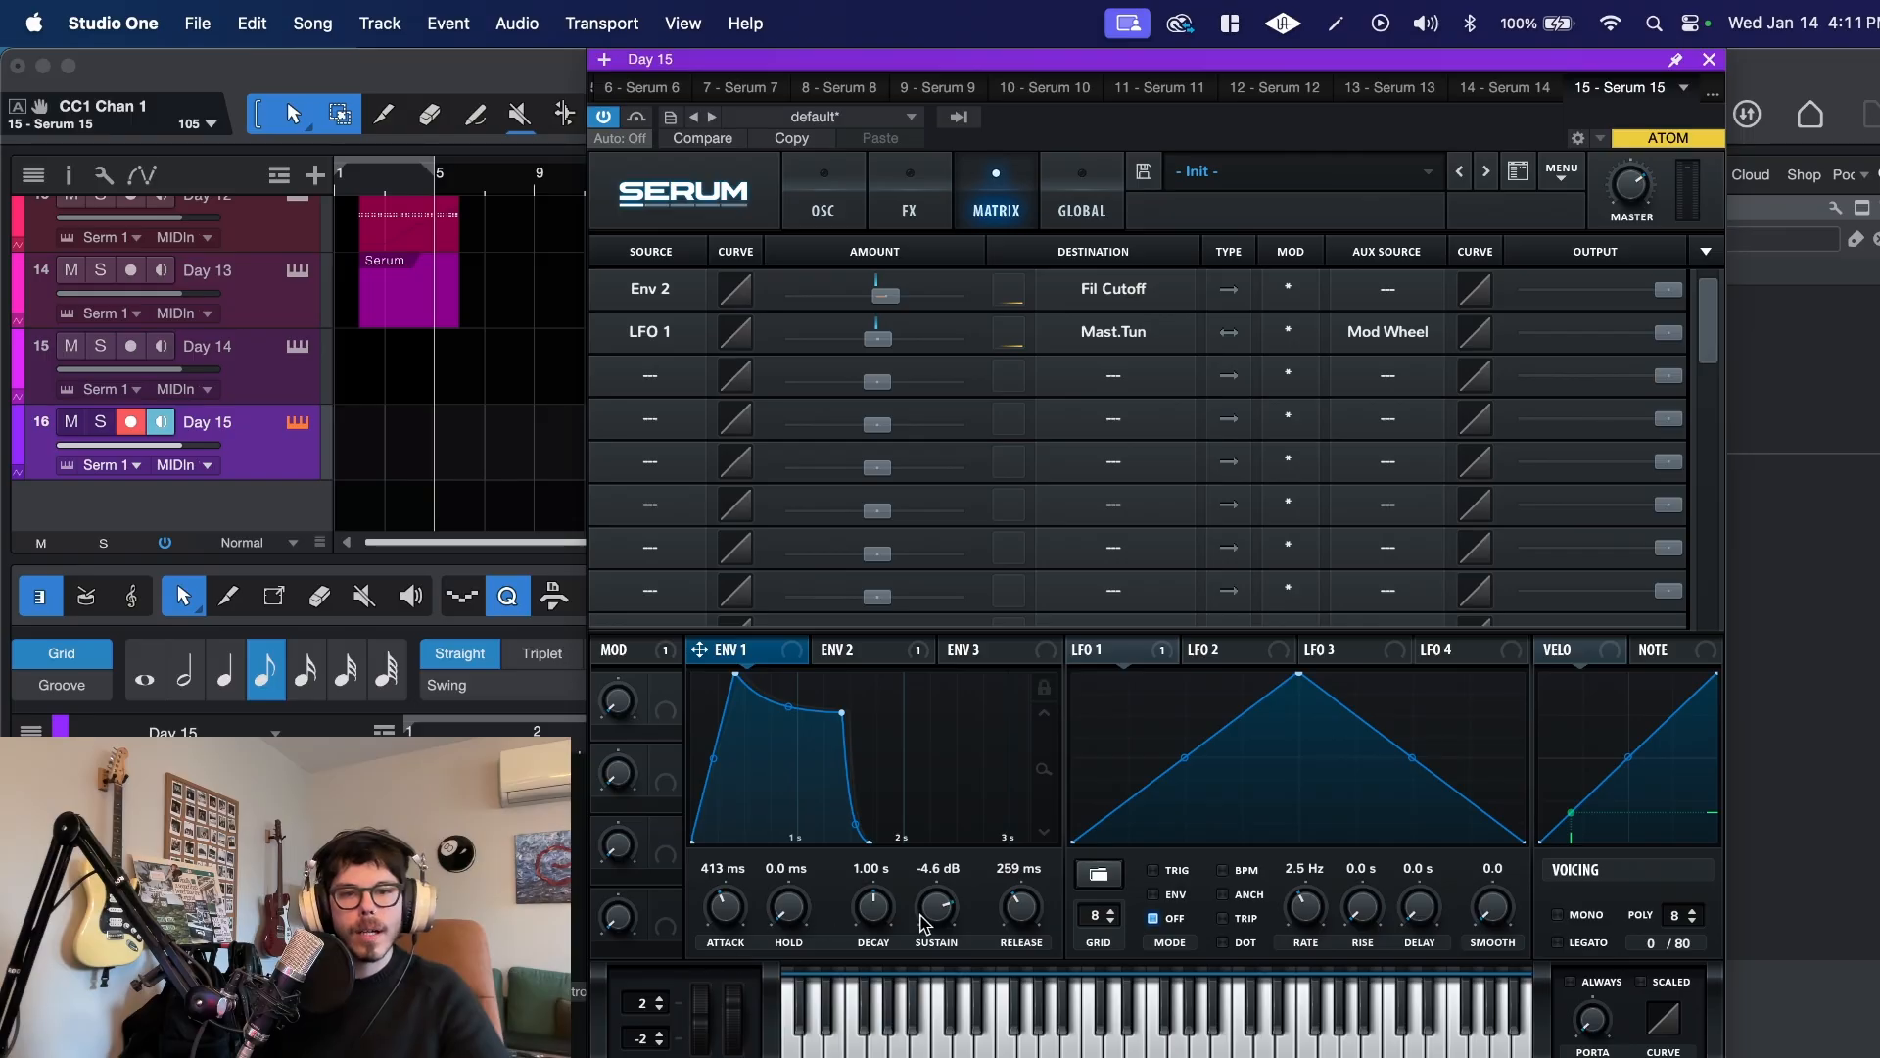
click(877, 666)
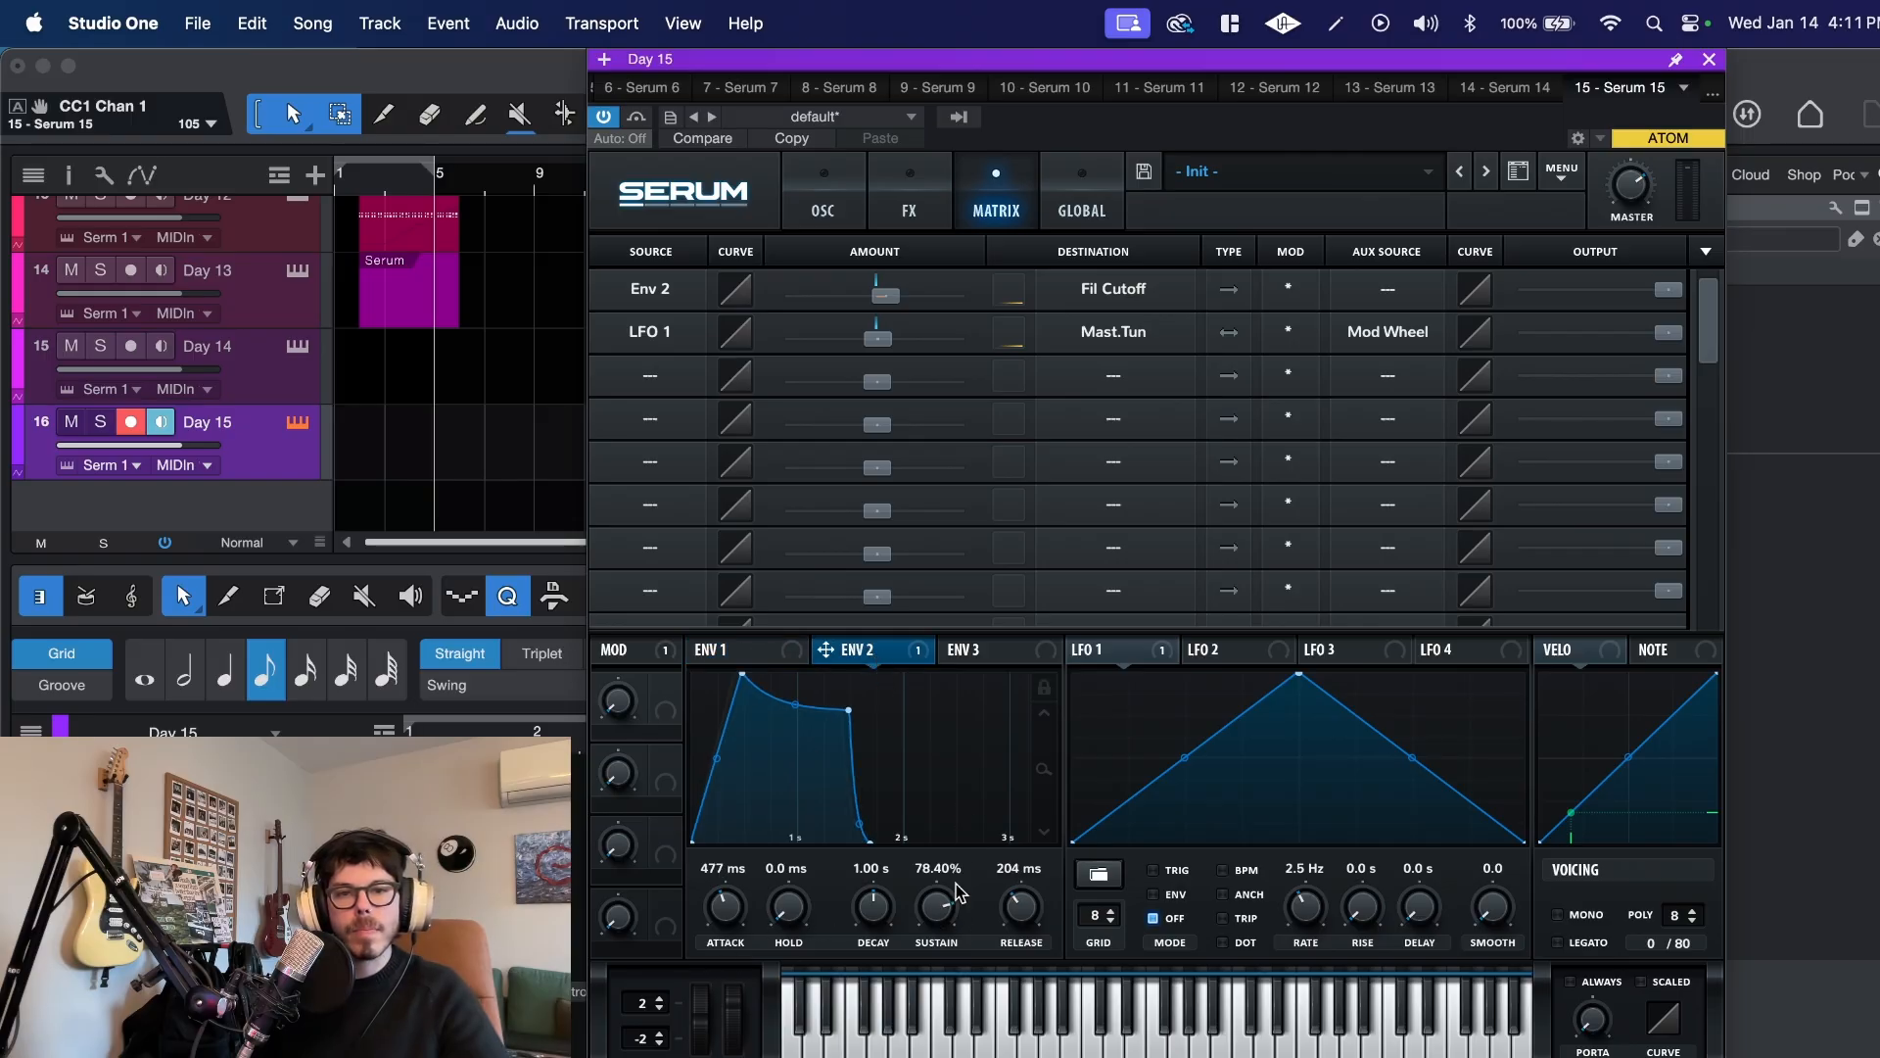
drag(945, 915, 943, 903)
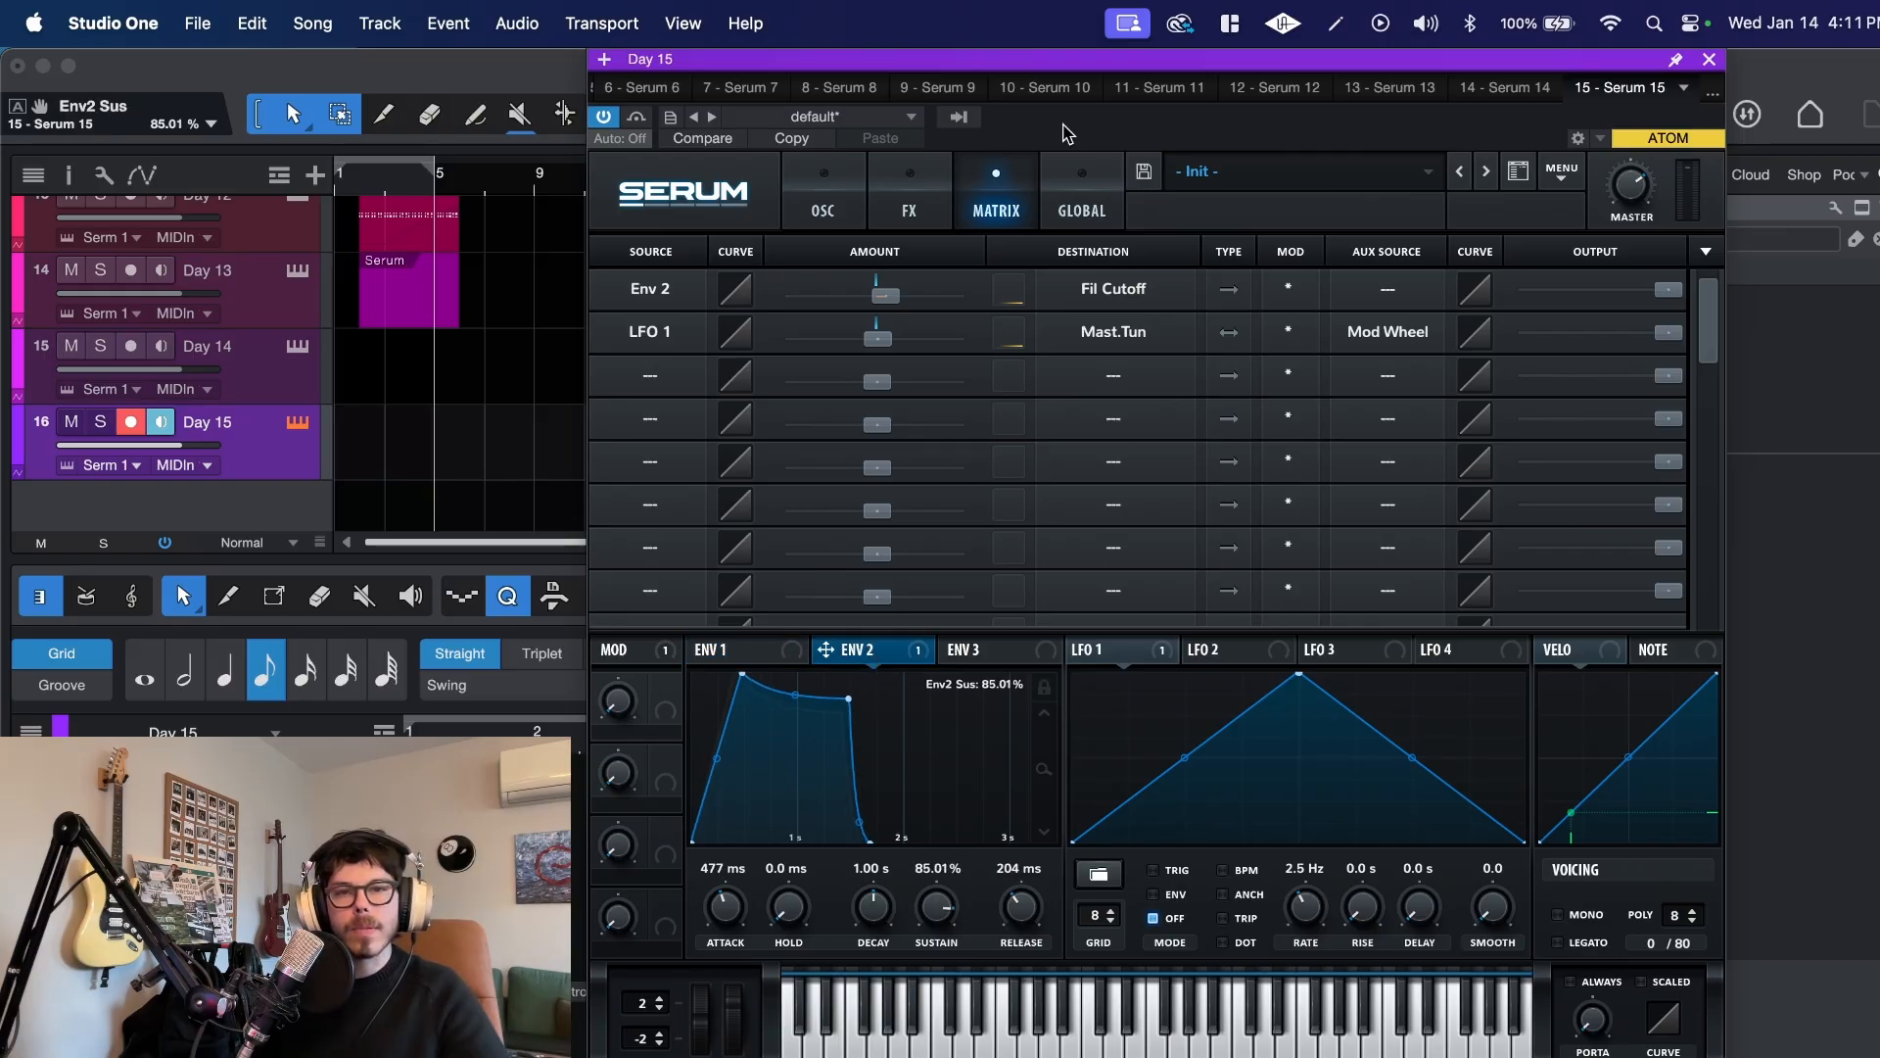
Step: Lower the filter cutoff to 1220 Hz
click(826, 201)
mouse_move(1557, 519)
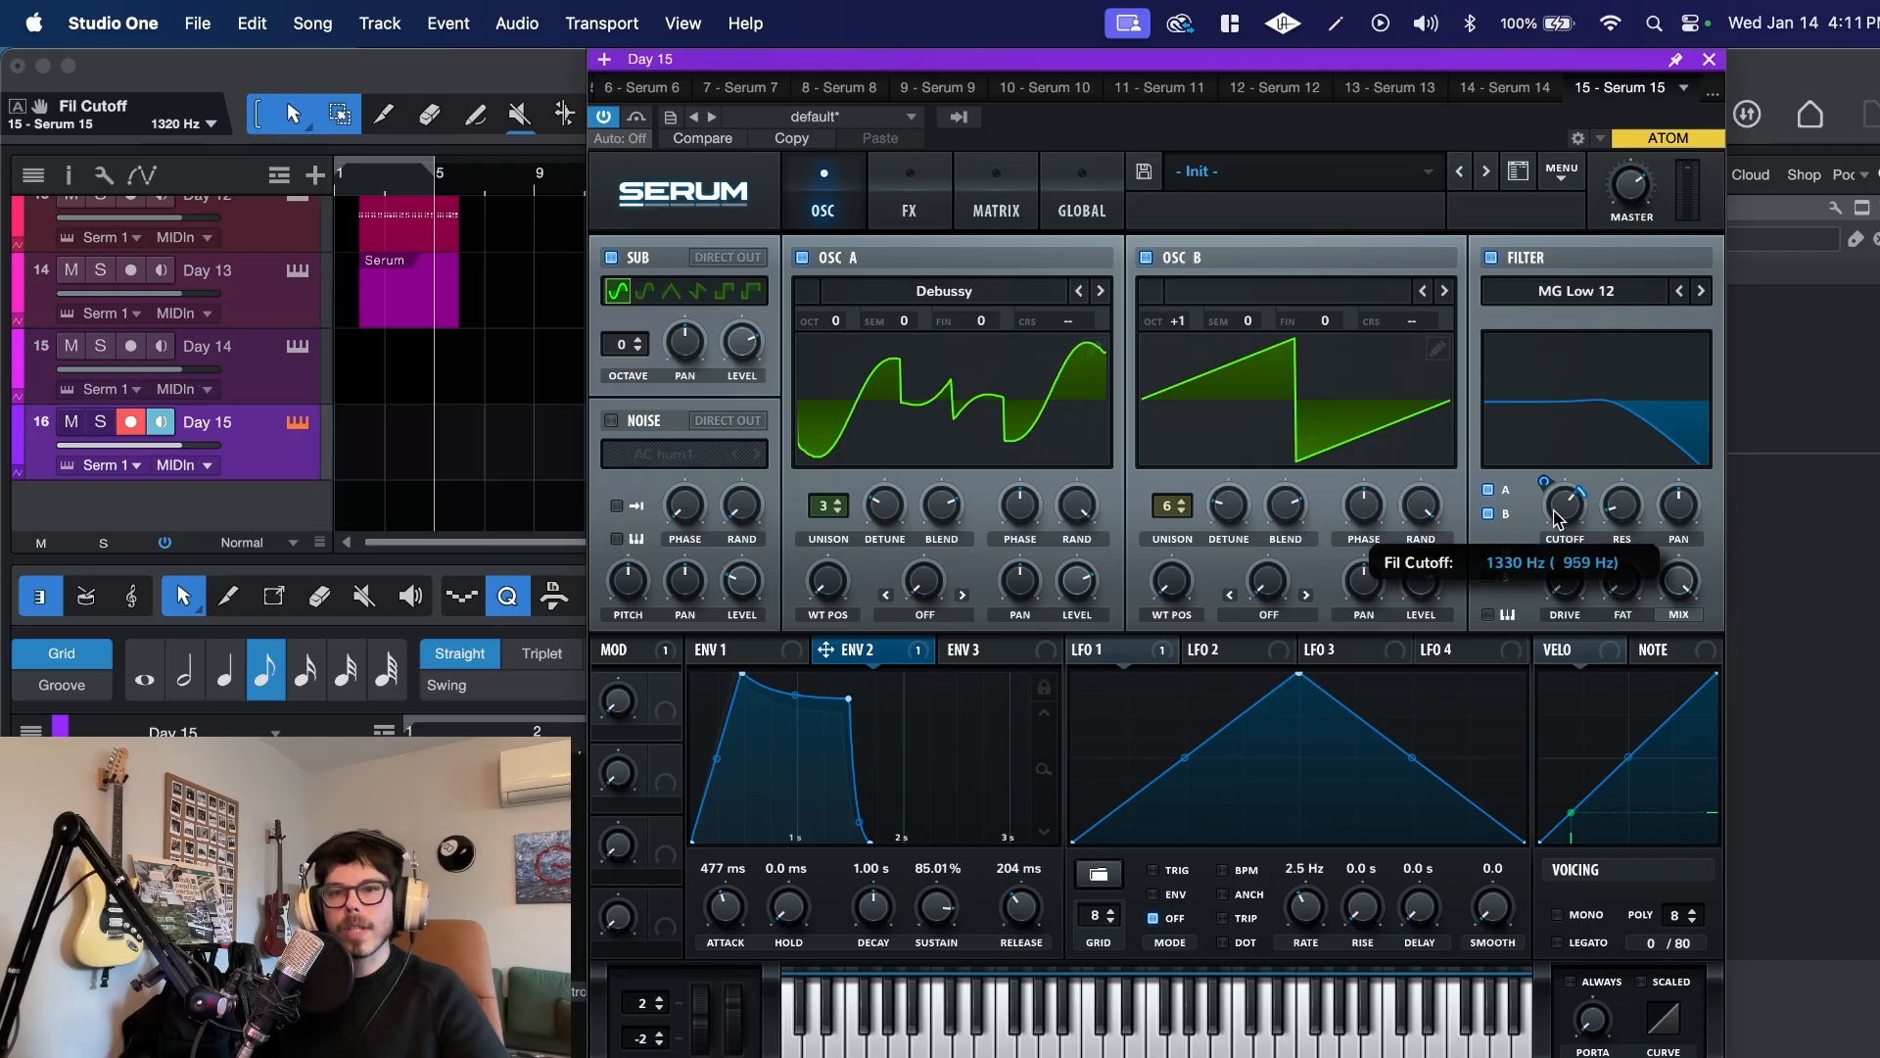
drag(1554, 509, 1554, 514)
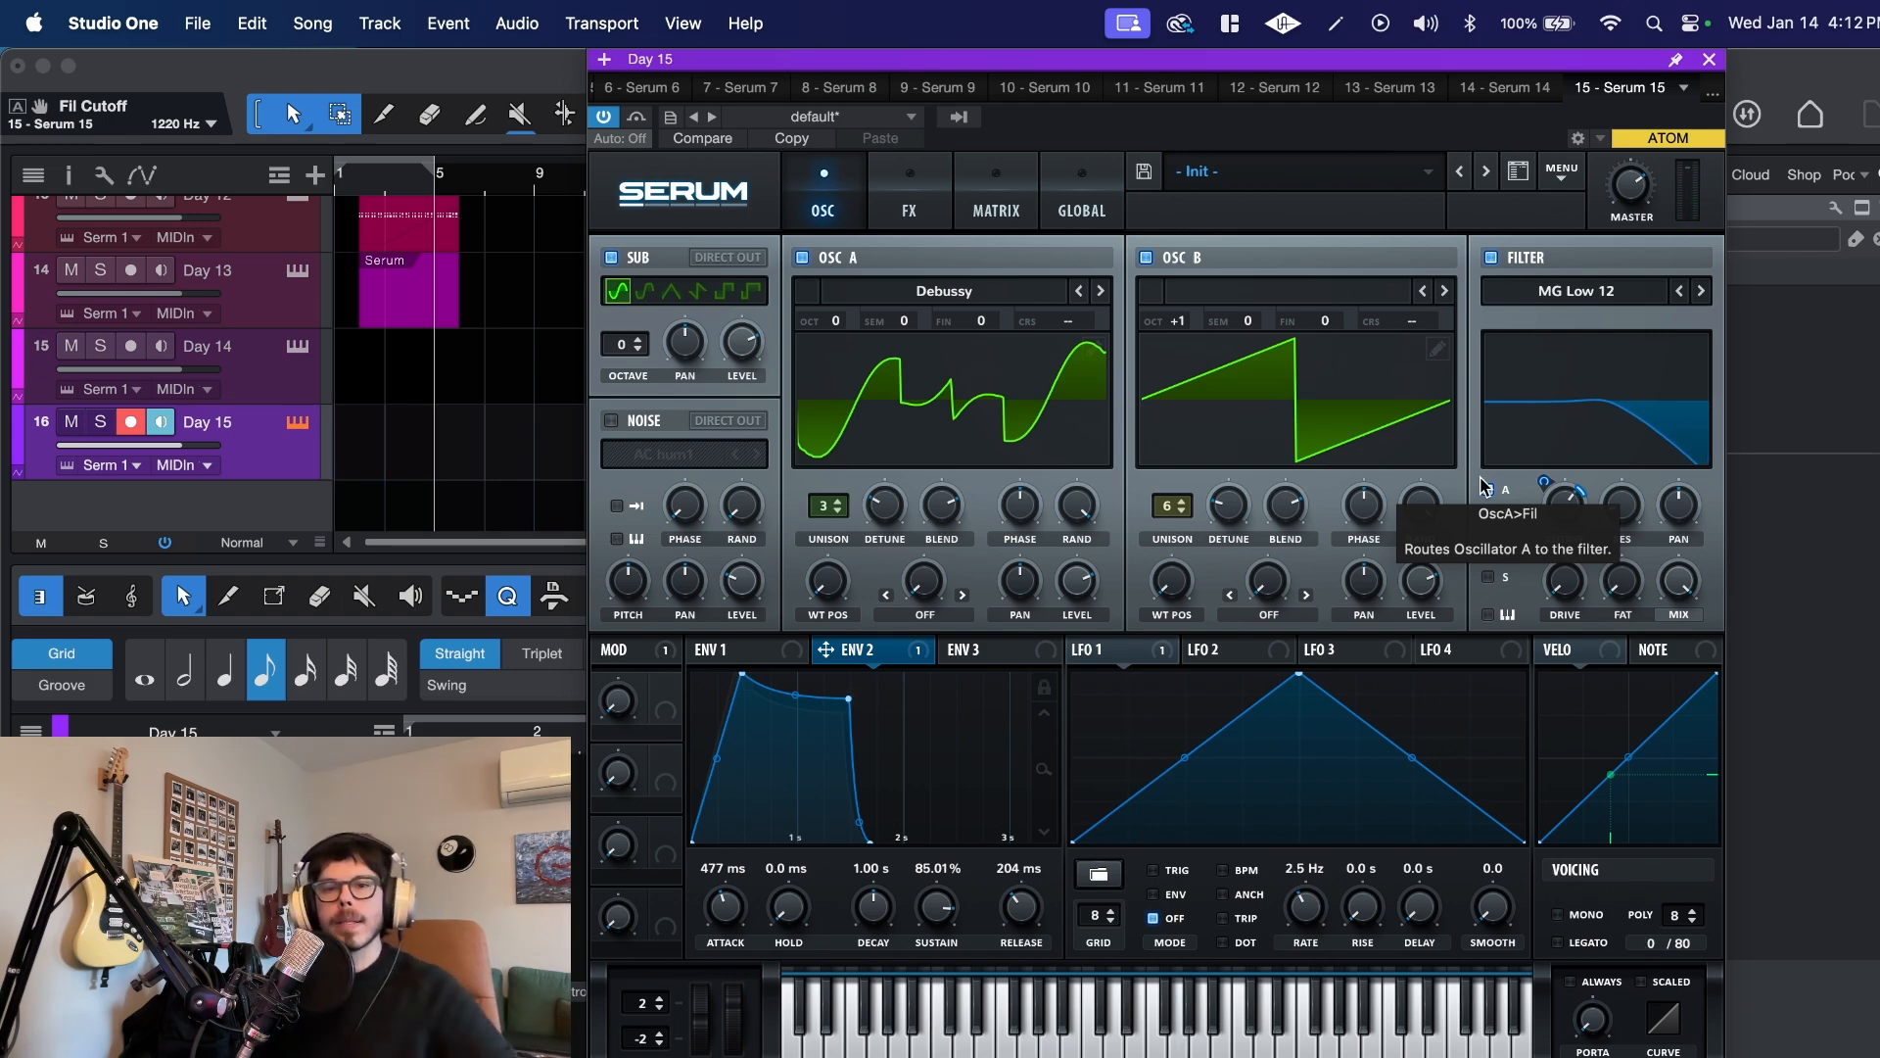
Step: Enable the reverb and chorus effects, and set the chorus mix to 25%
click(989, 210)
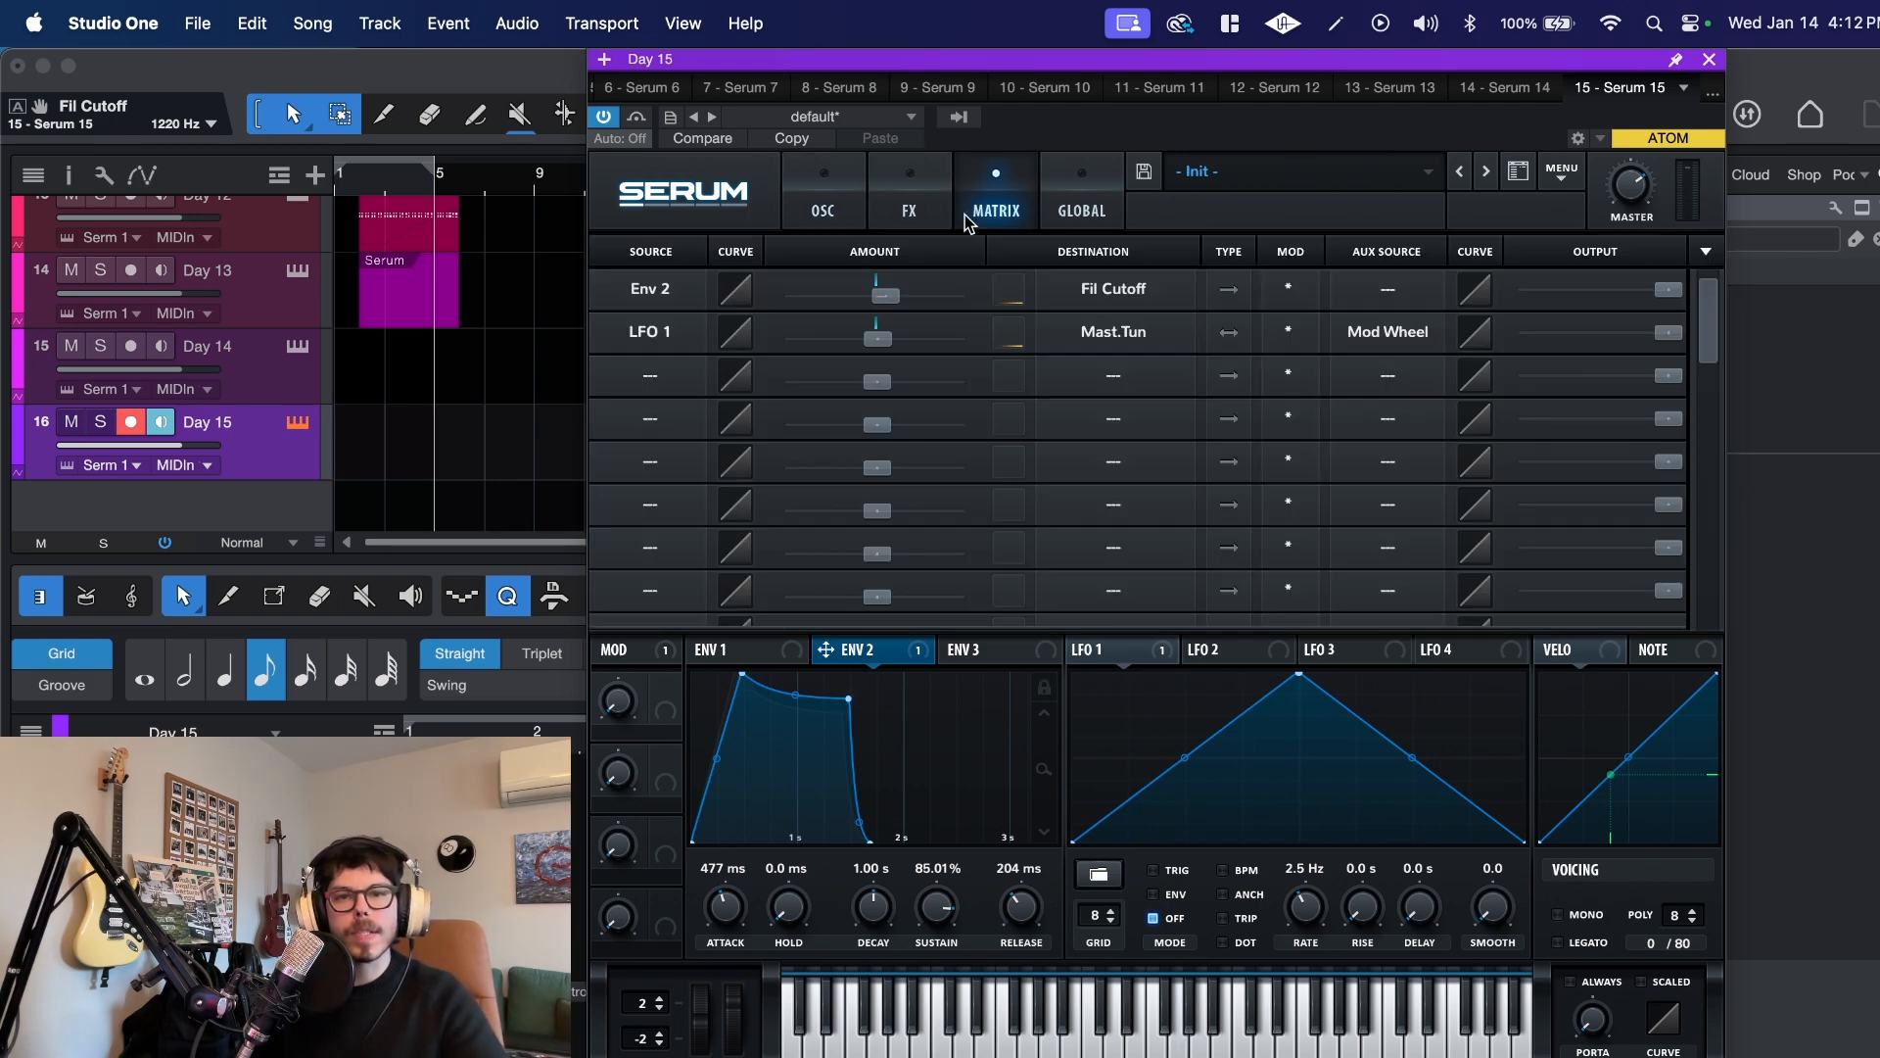
click(911, 207)
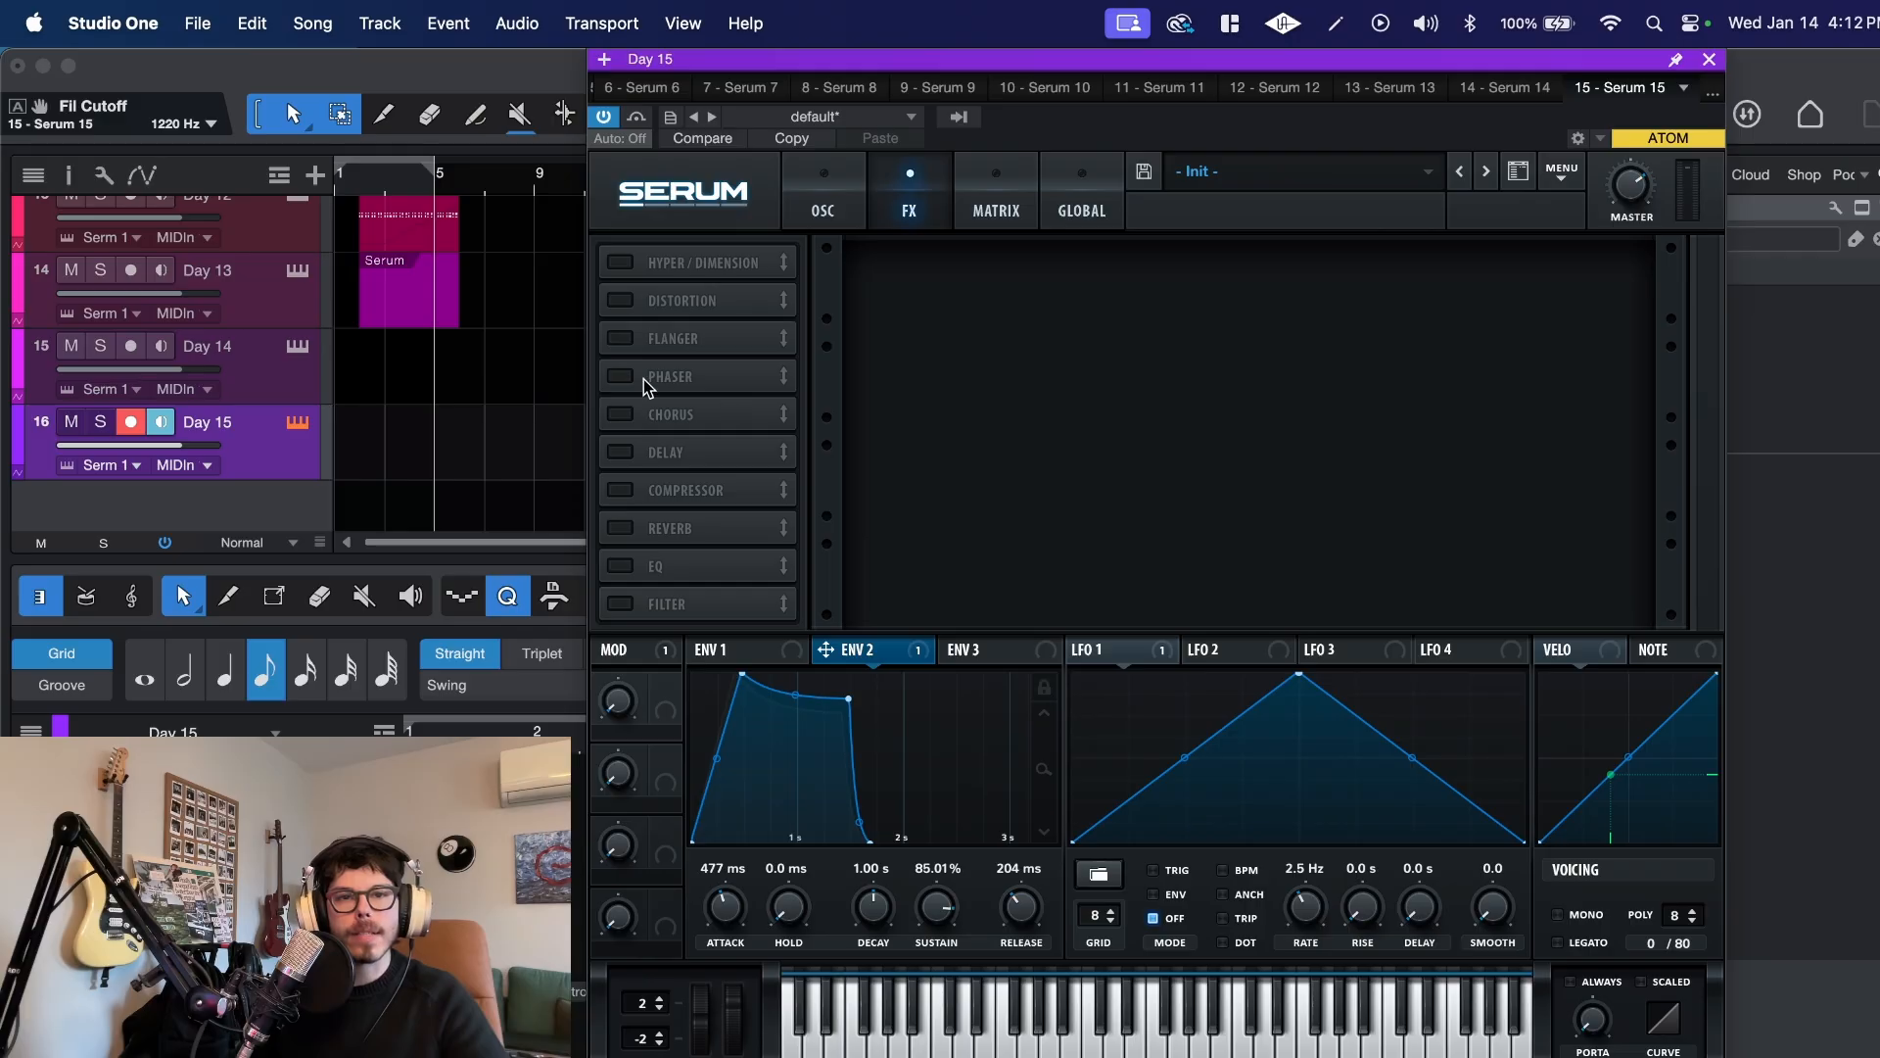
click(621, 529)
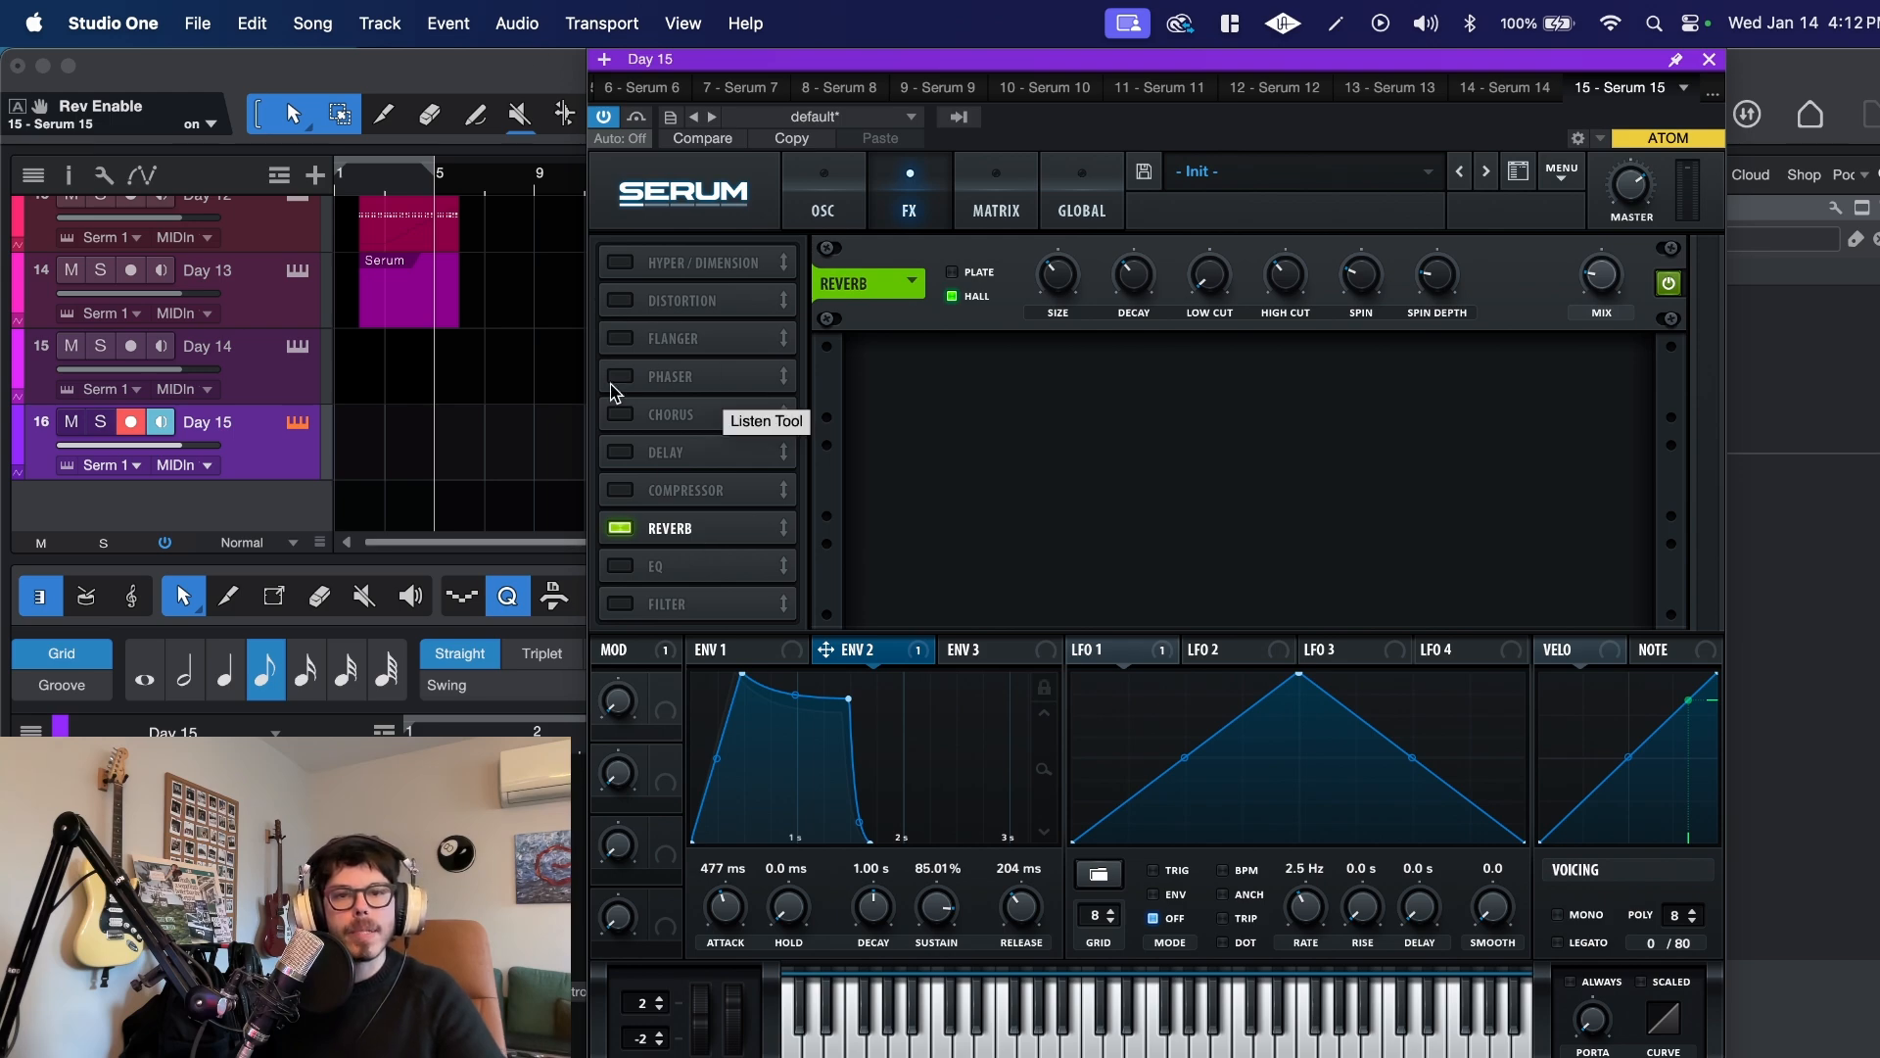
click(620, 415)
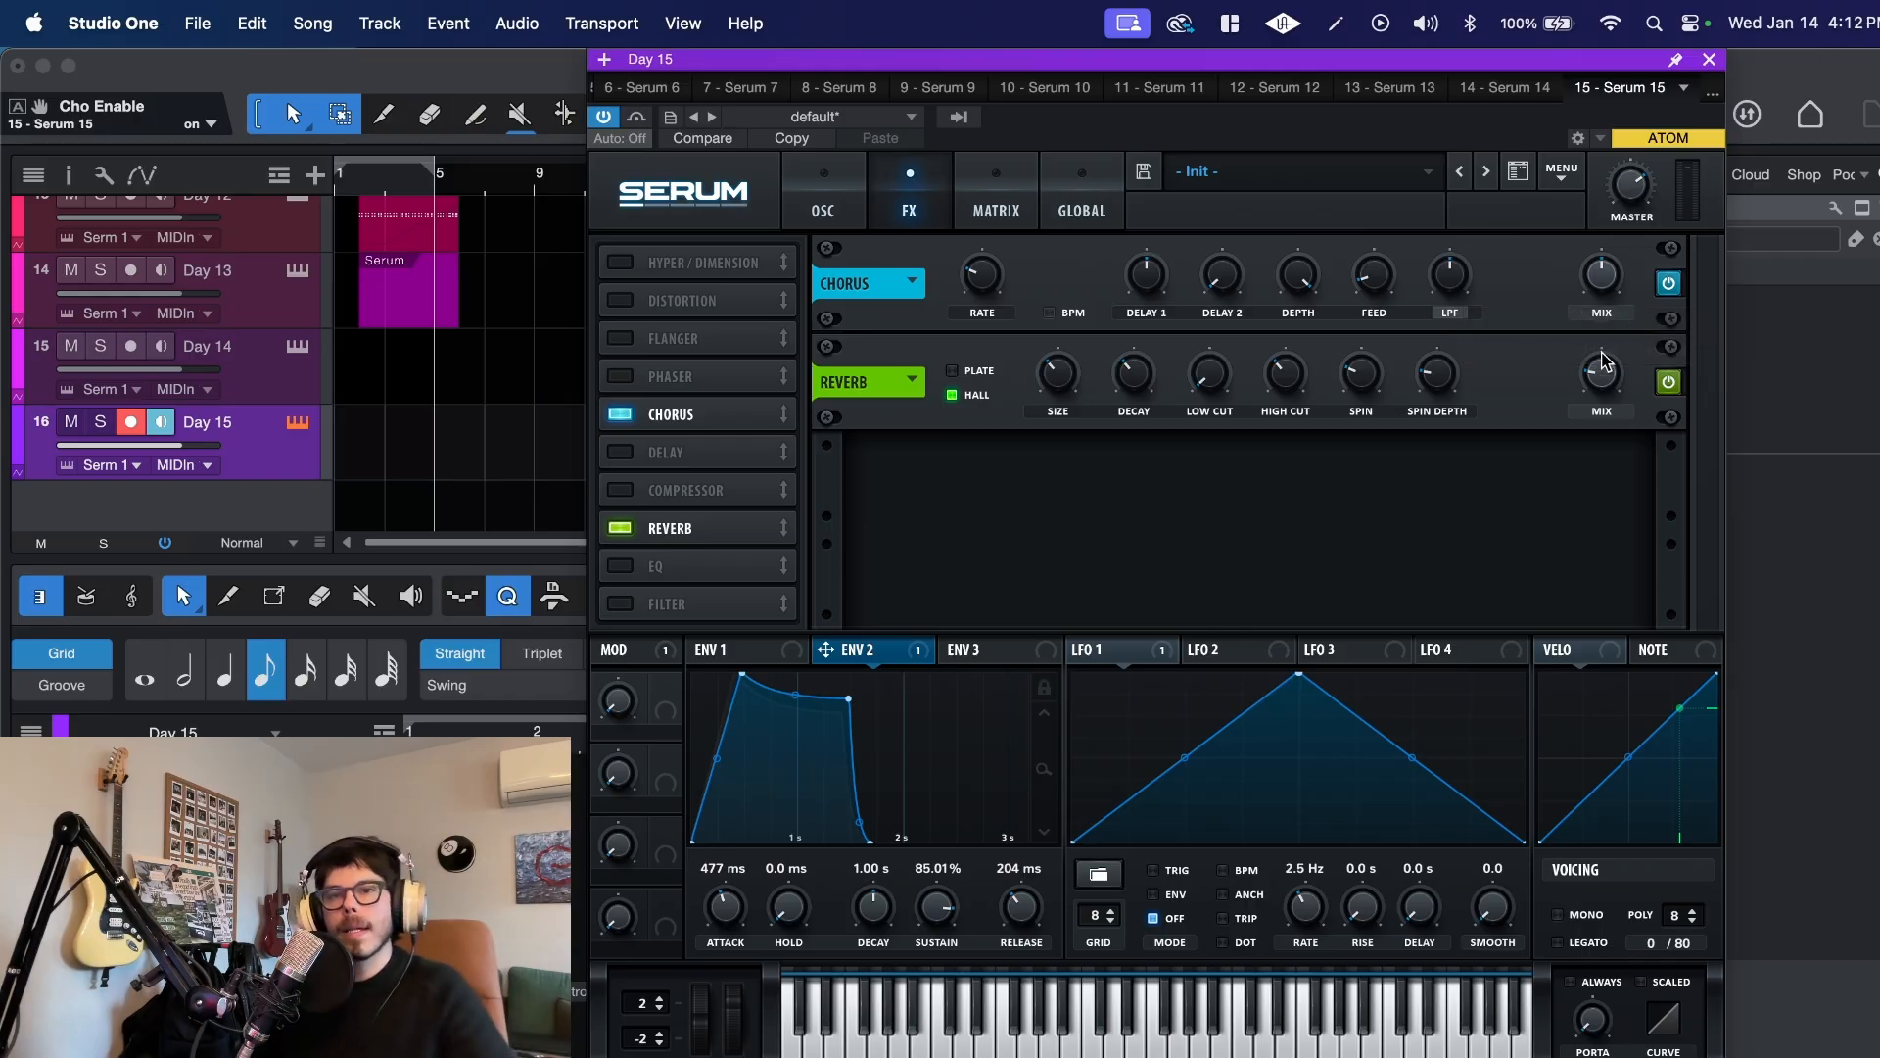
drag(1600, 292, 1596, 304)
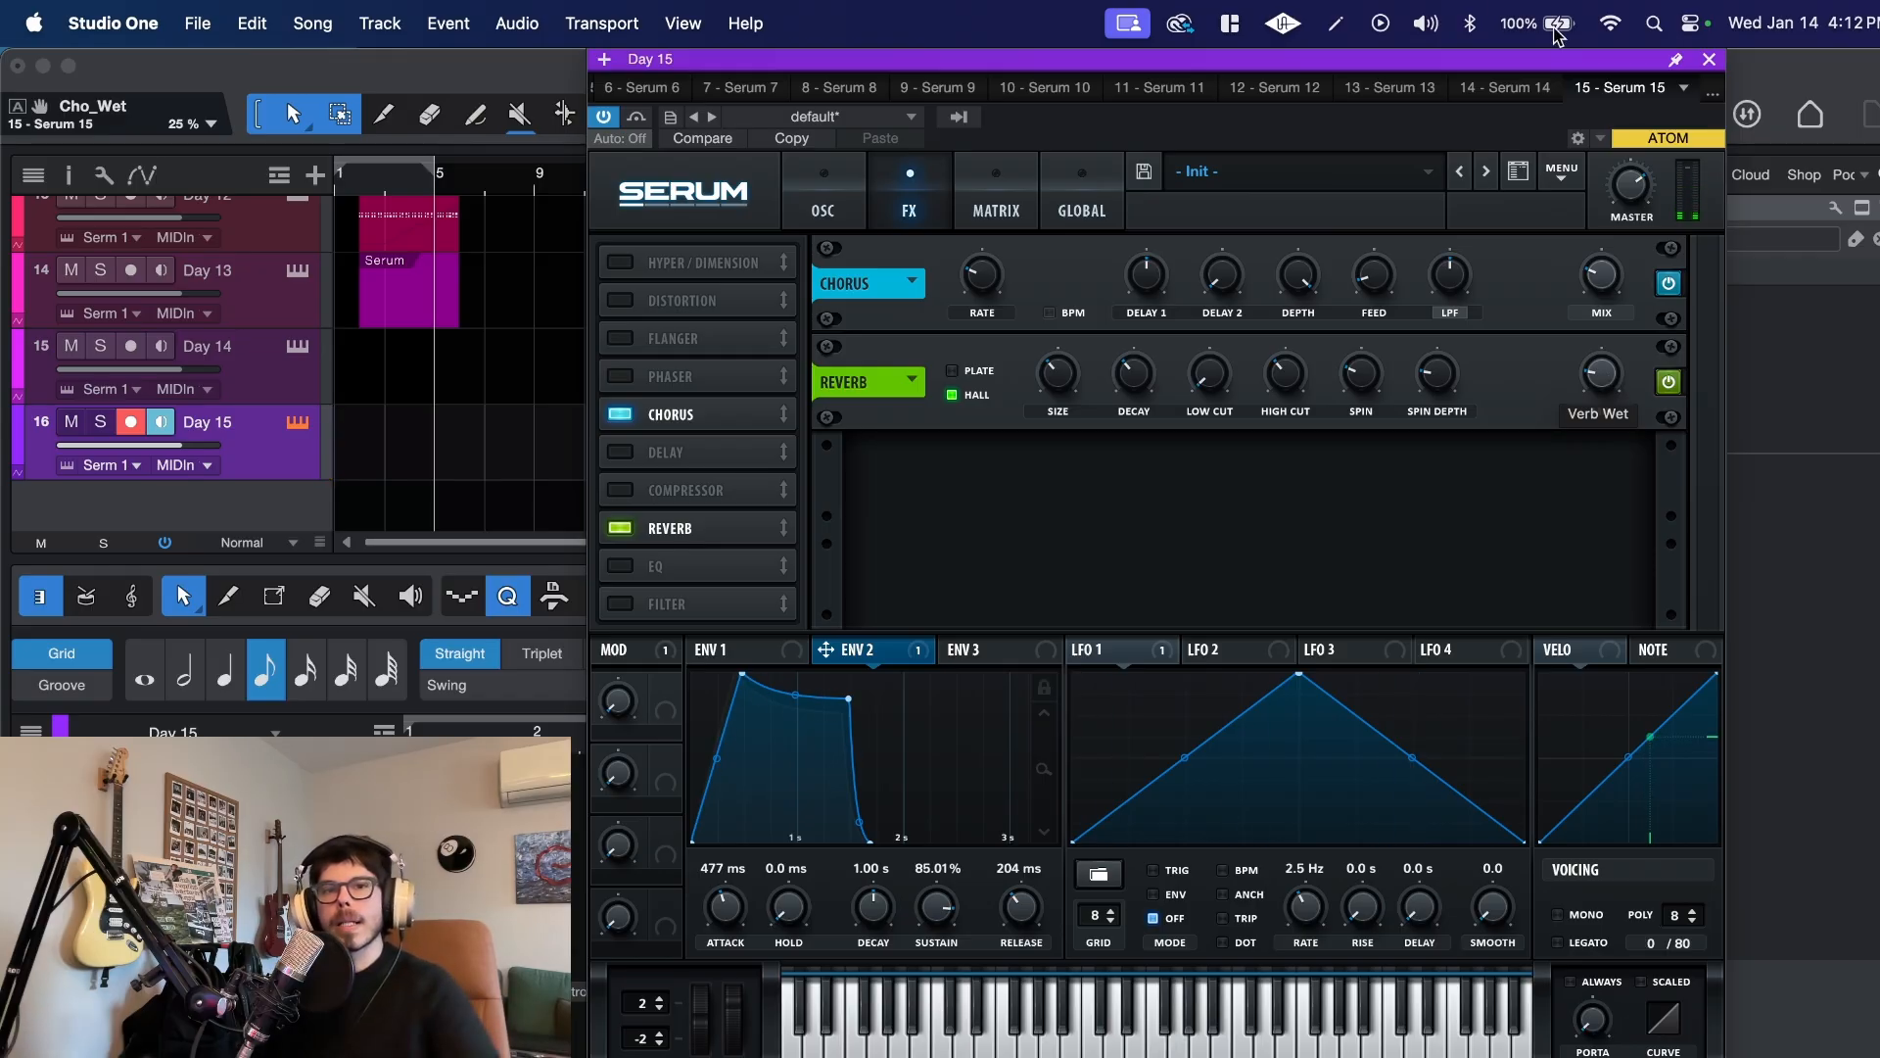
Step: Add a modulation matrix routing from Mod Wheel to the filter cutoff with a small positive amount
click(823, 213)
click(991, 211)
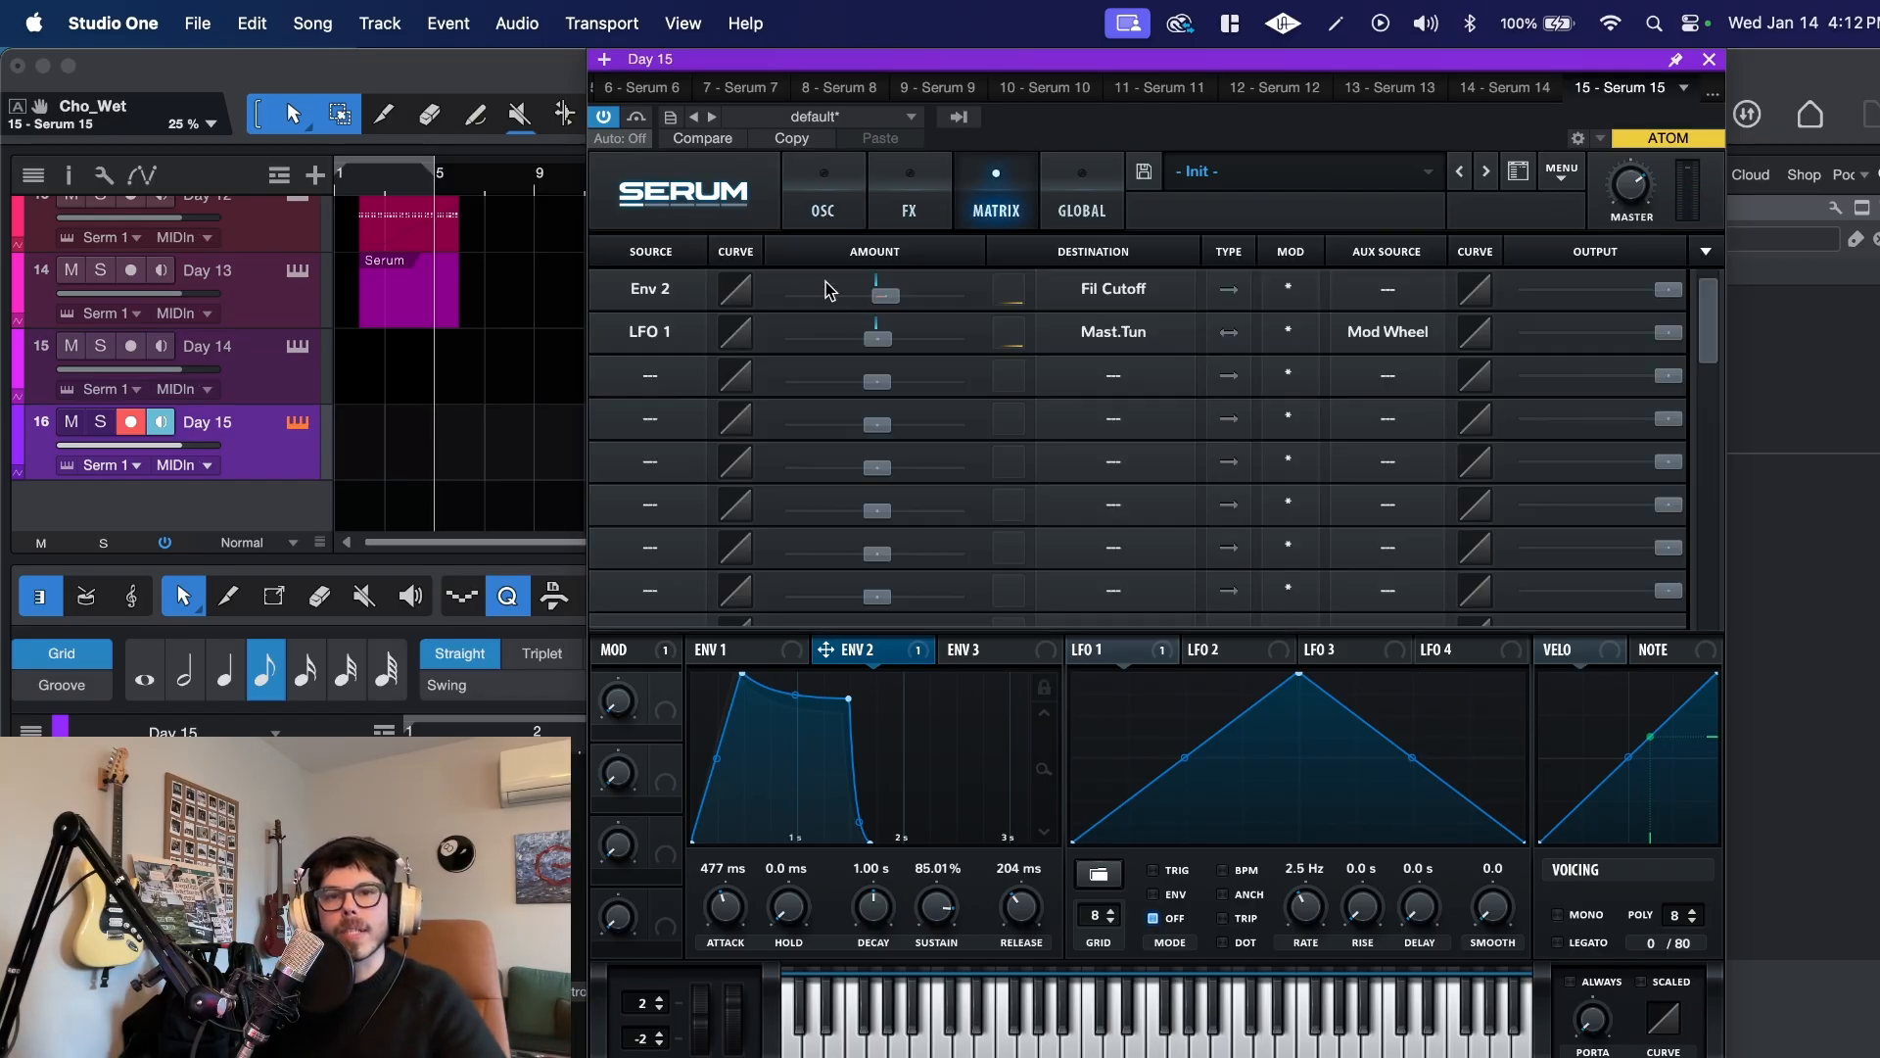
click(672, 382)
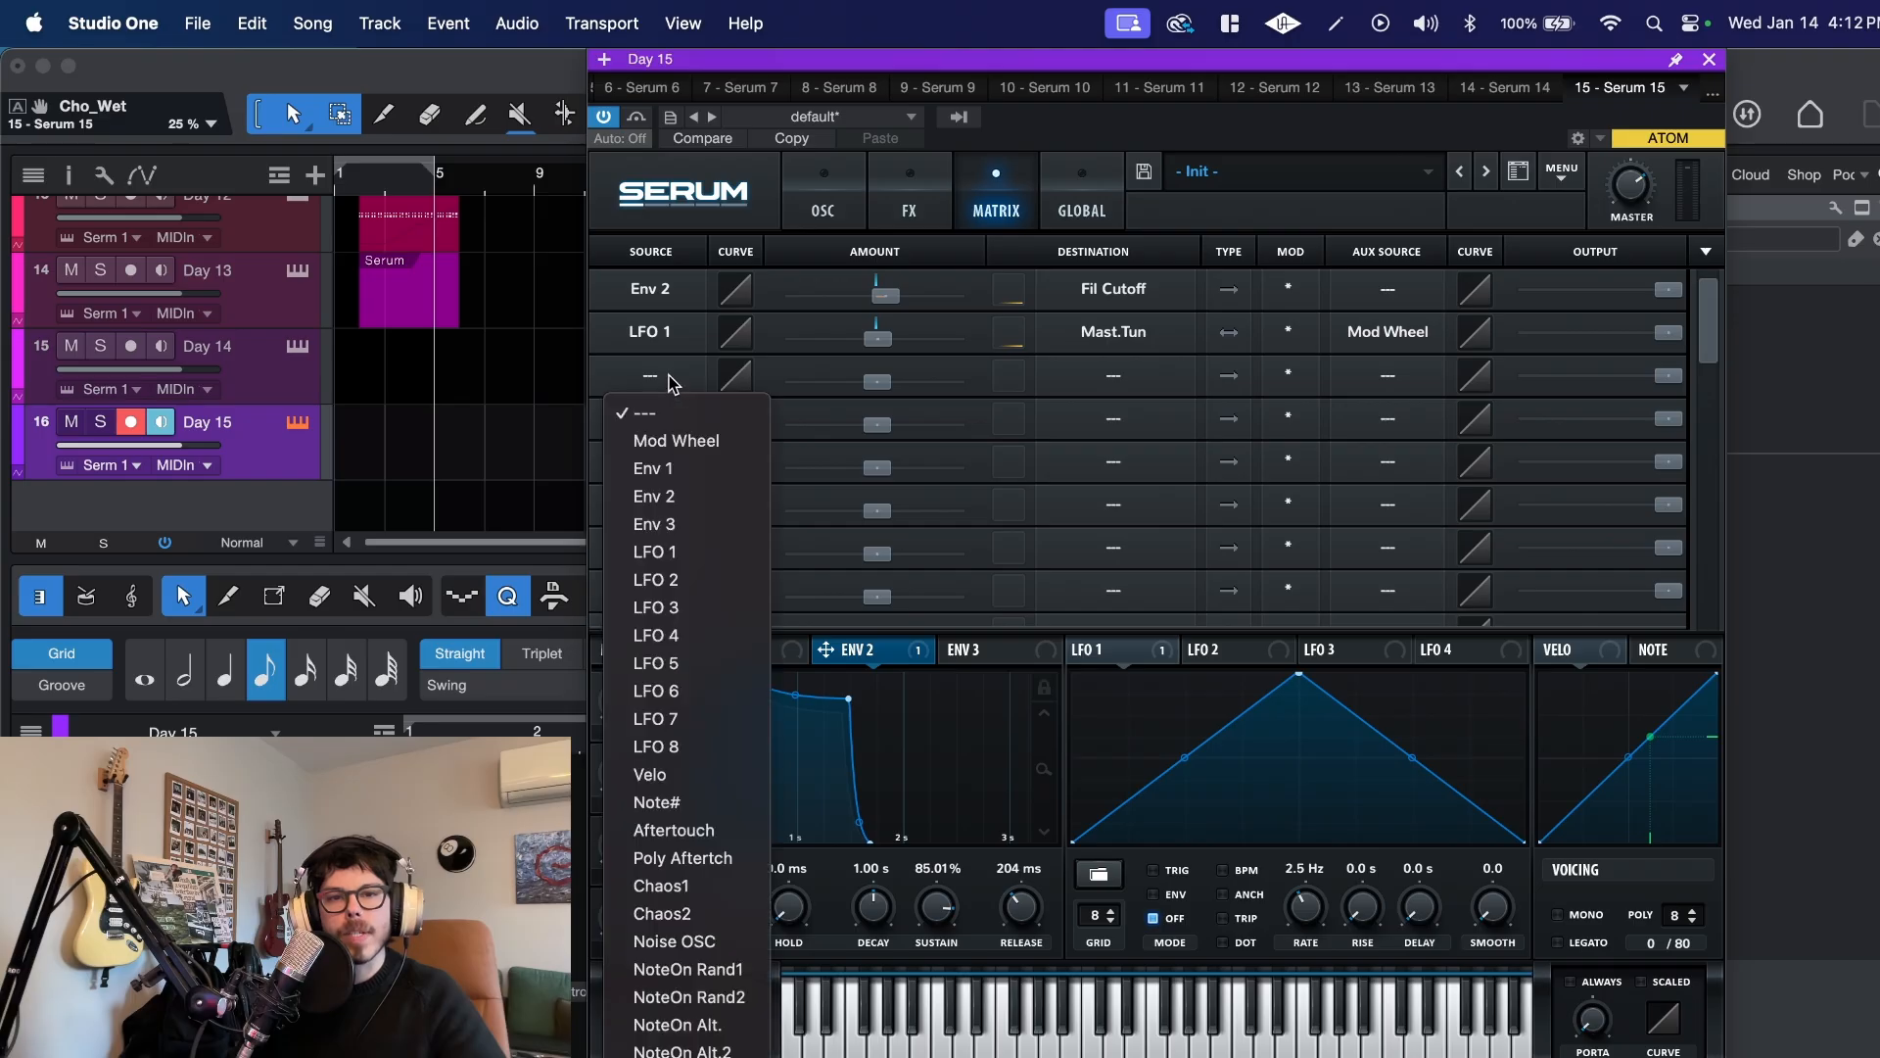
click(672, 436)
click(1181, 378)
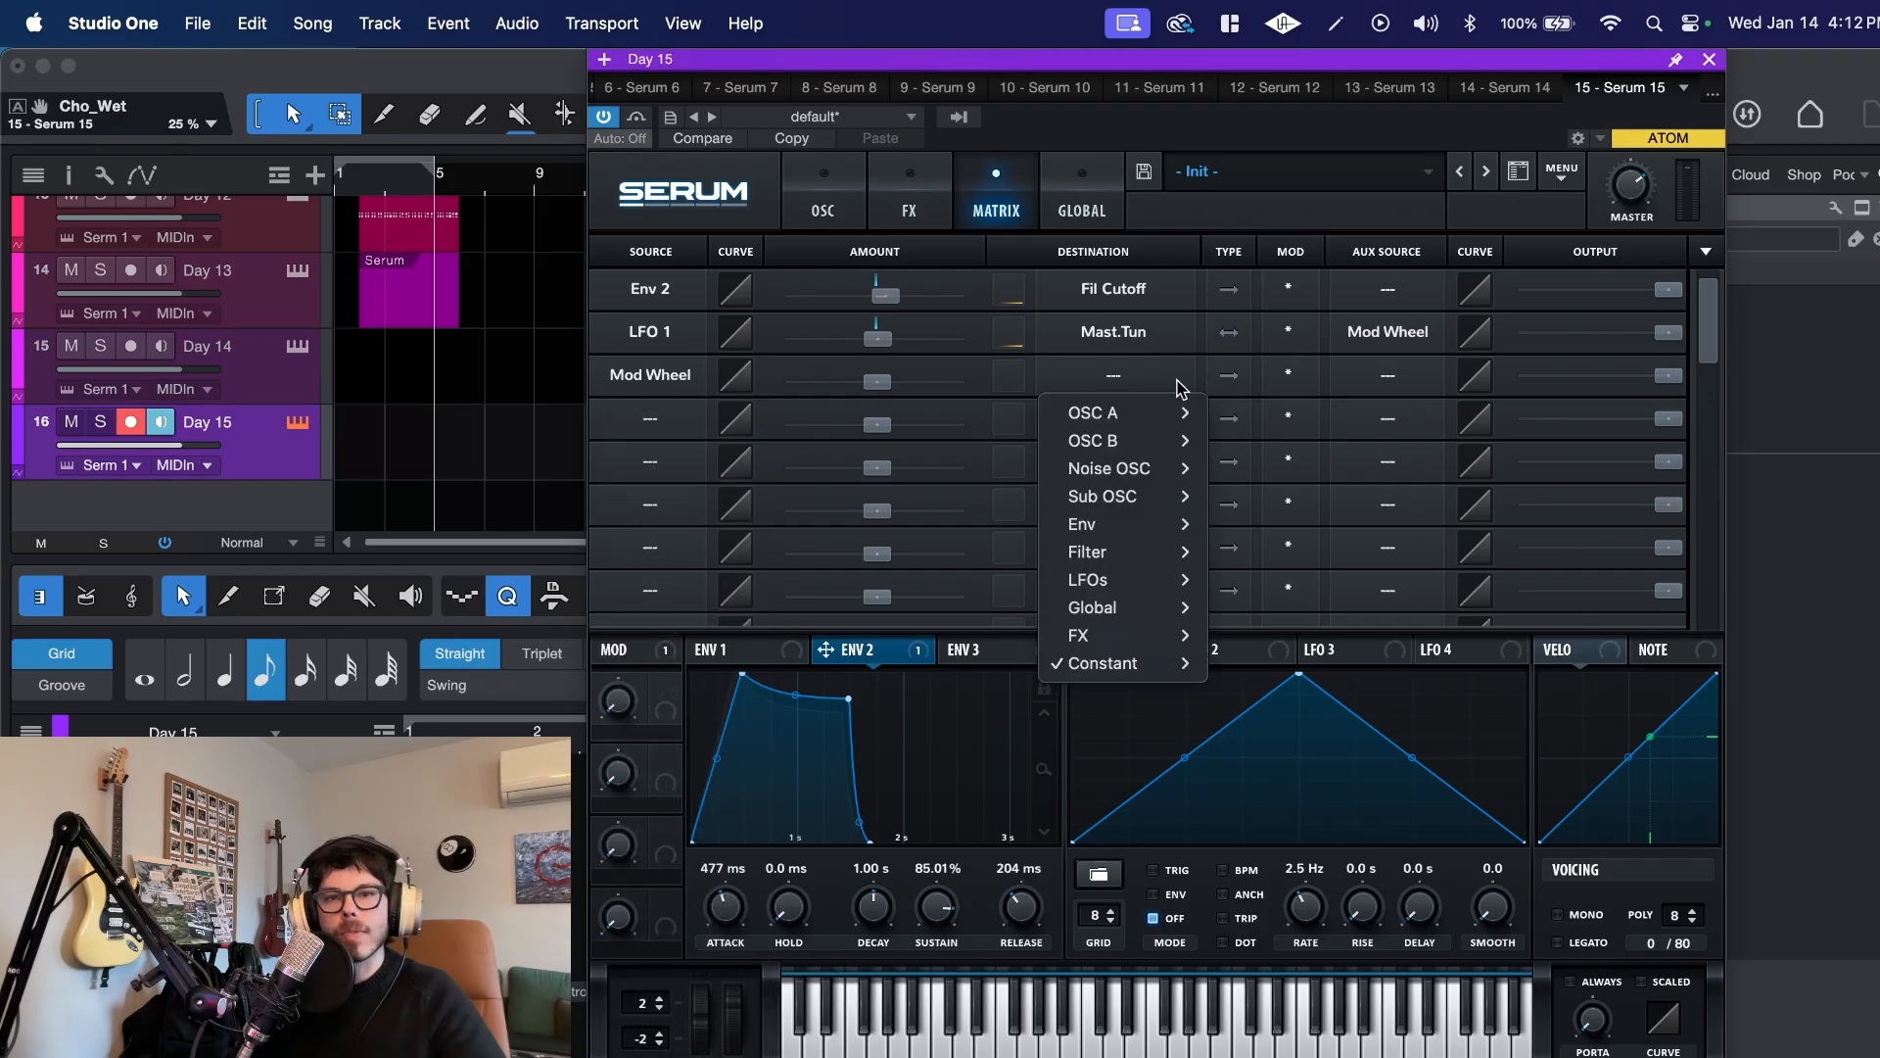
mouse_move(1117, 552)
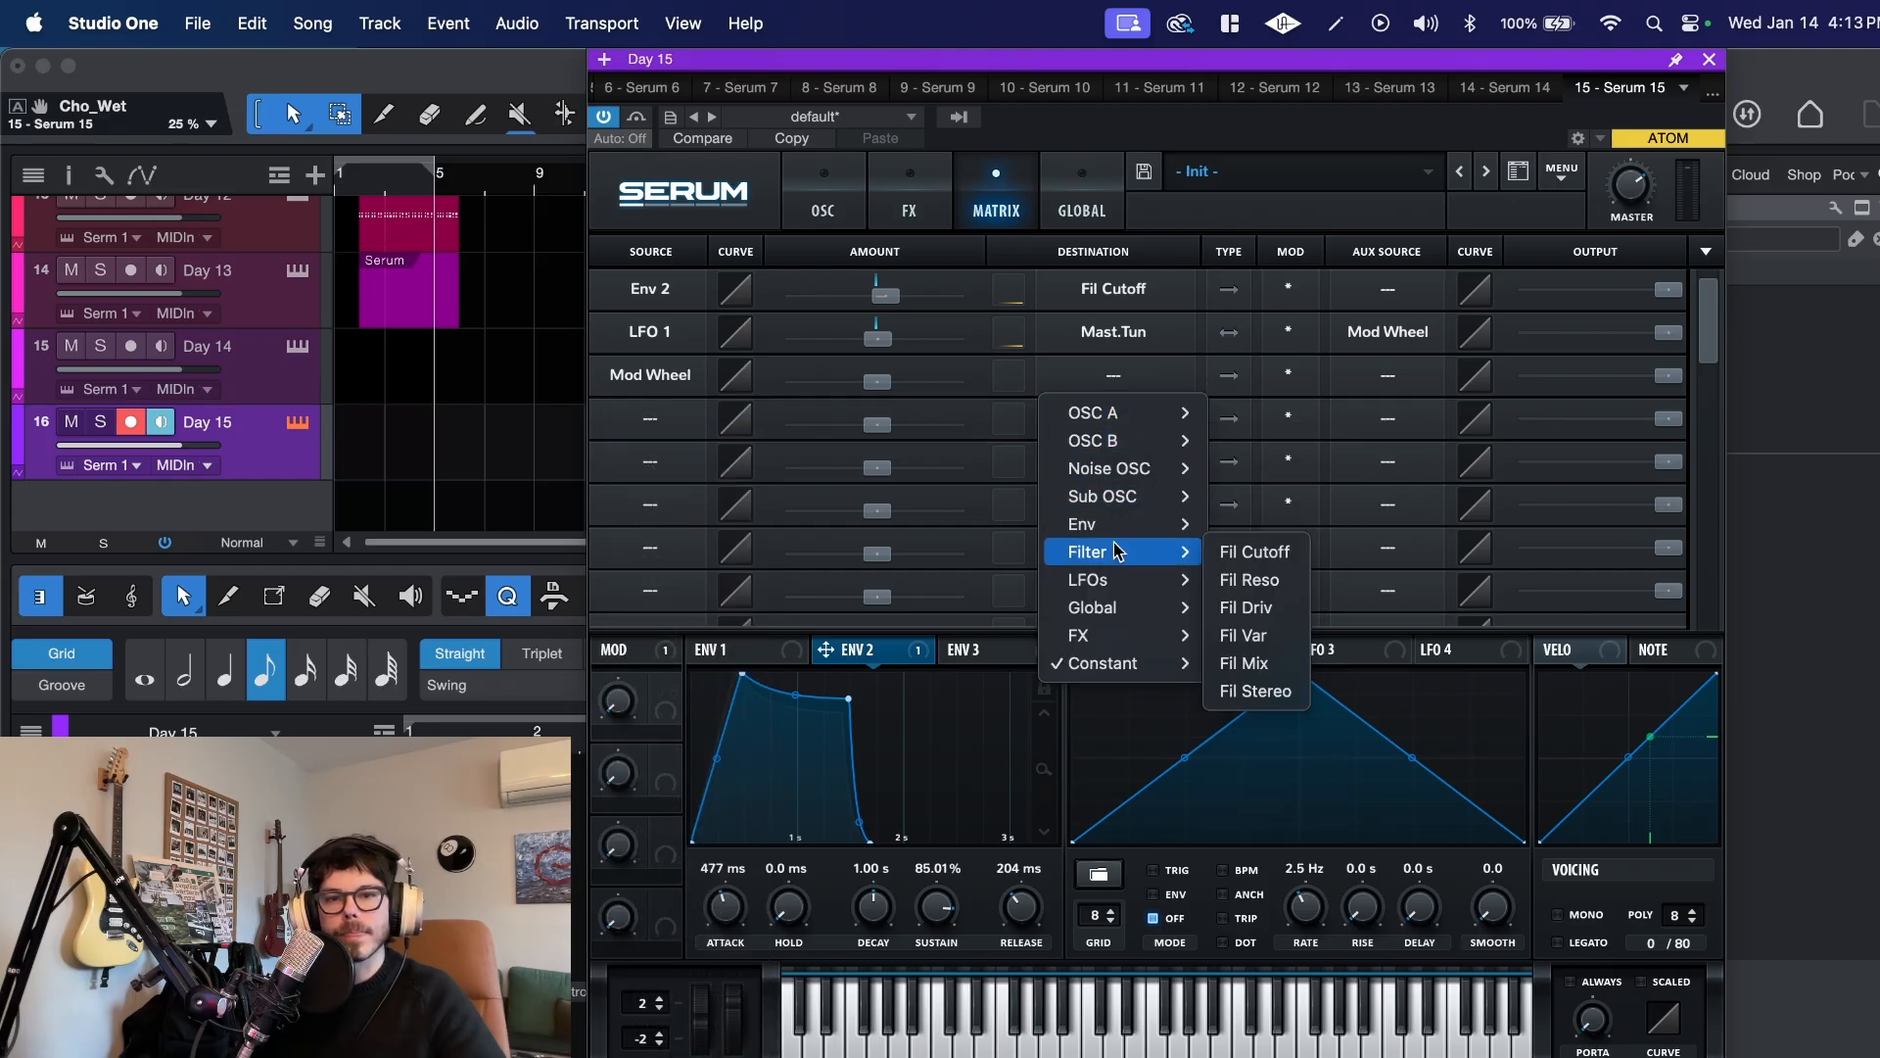
click(1264, 551)
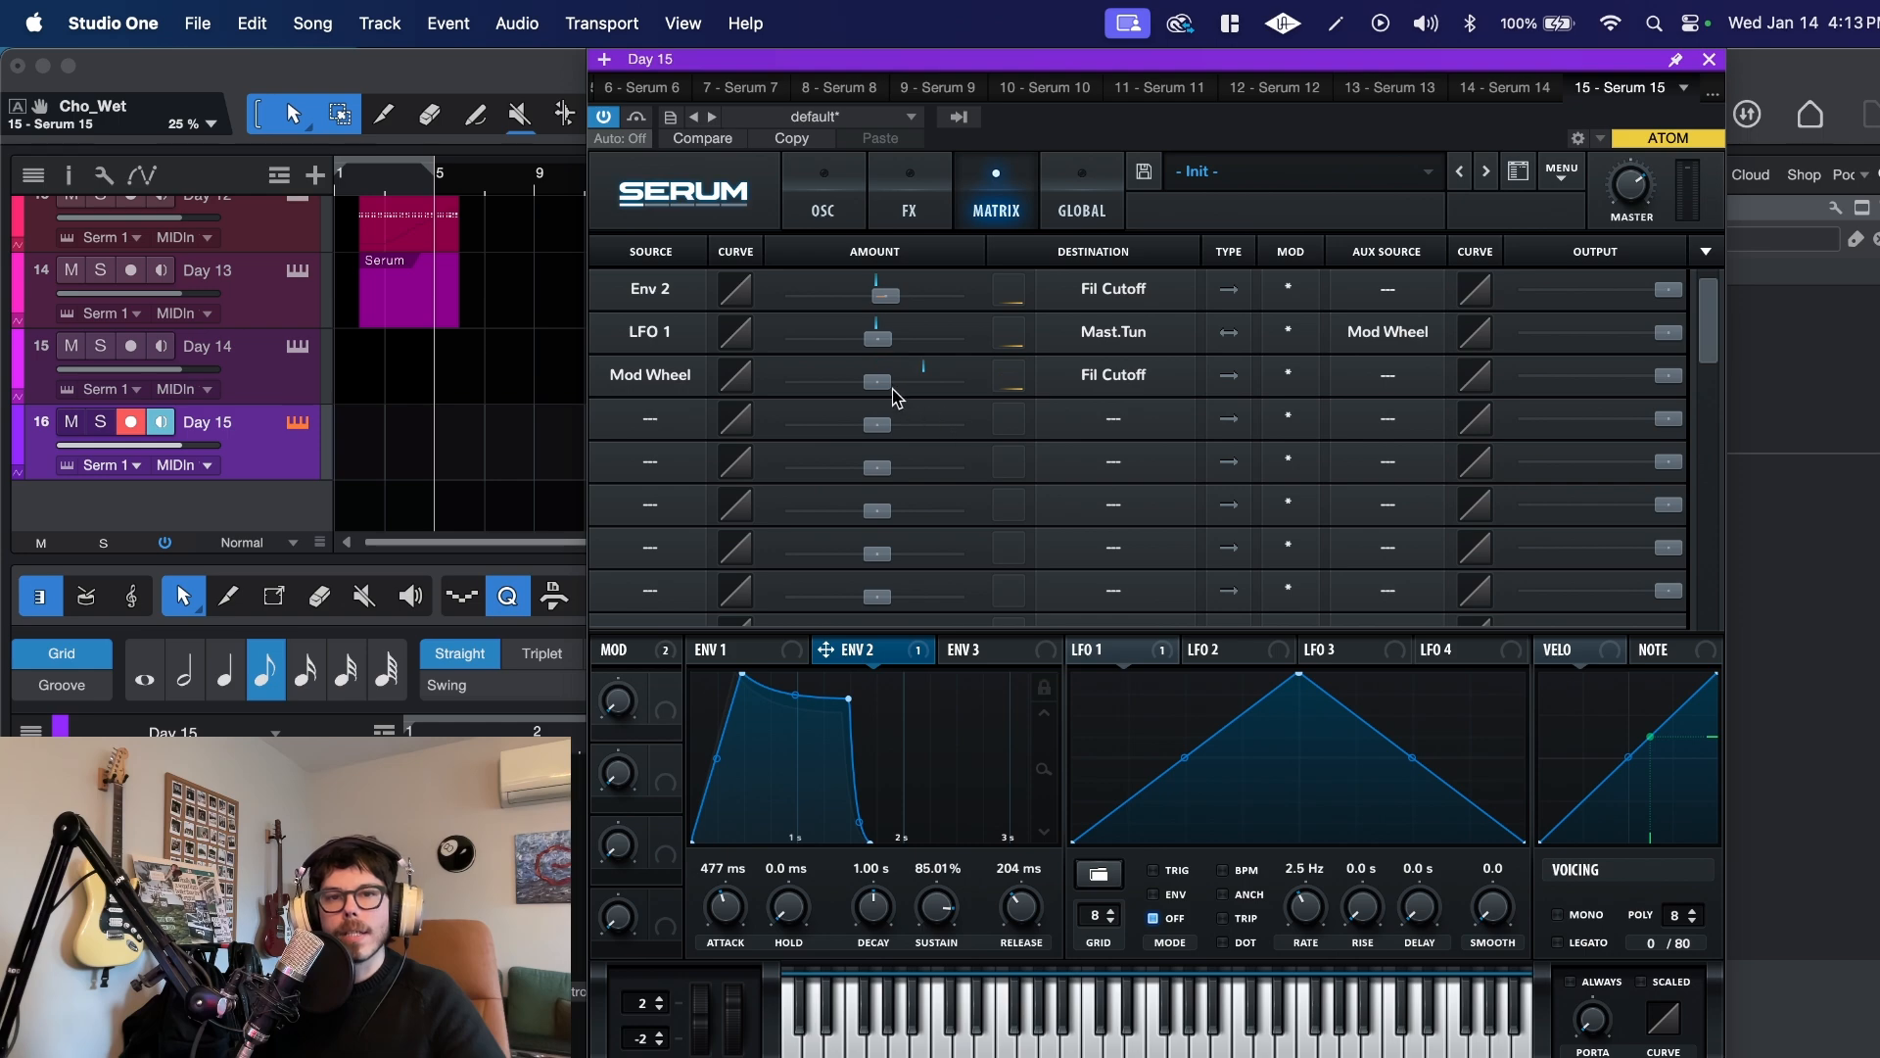
drag(893, 390, 895, 383)
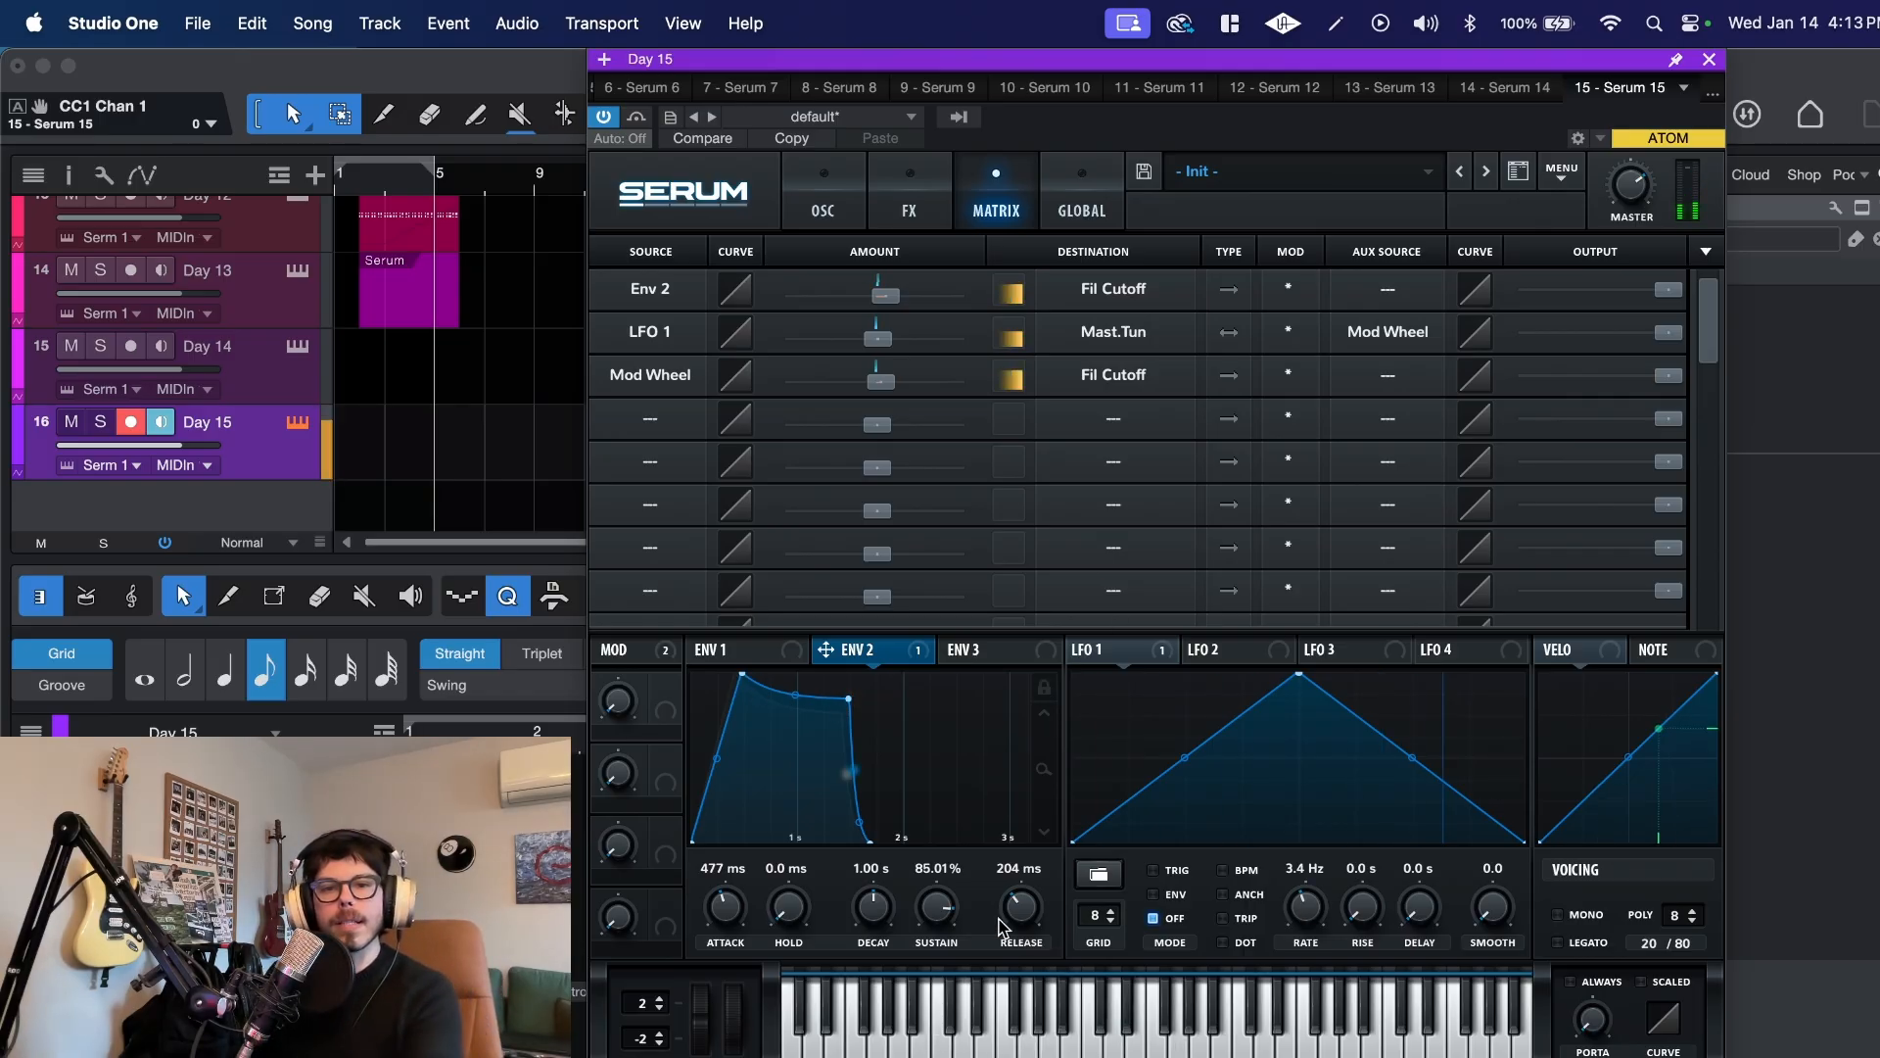
Step: Lengthen the envelope releases to 560 ms for envelope 1 and 334 ms for envelope 2
click(769, 651)
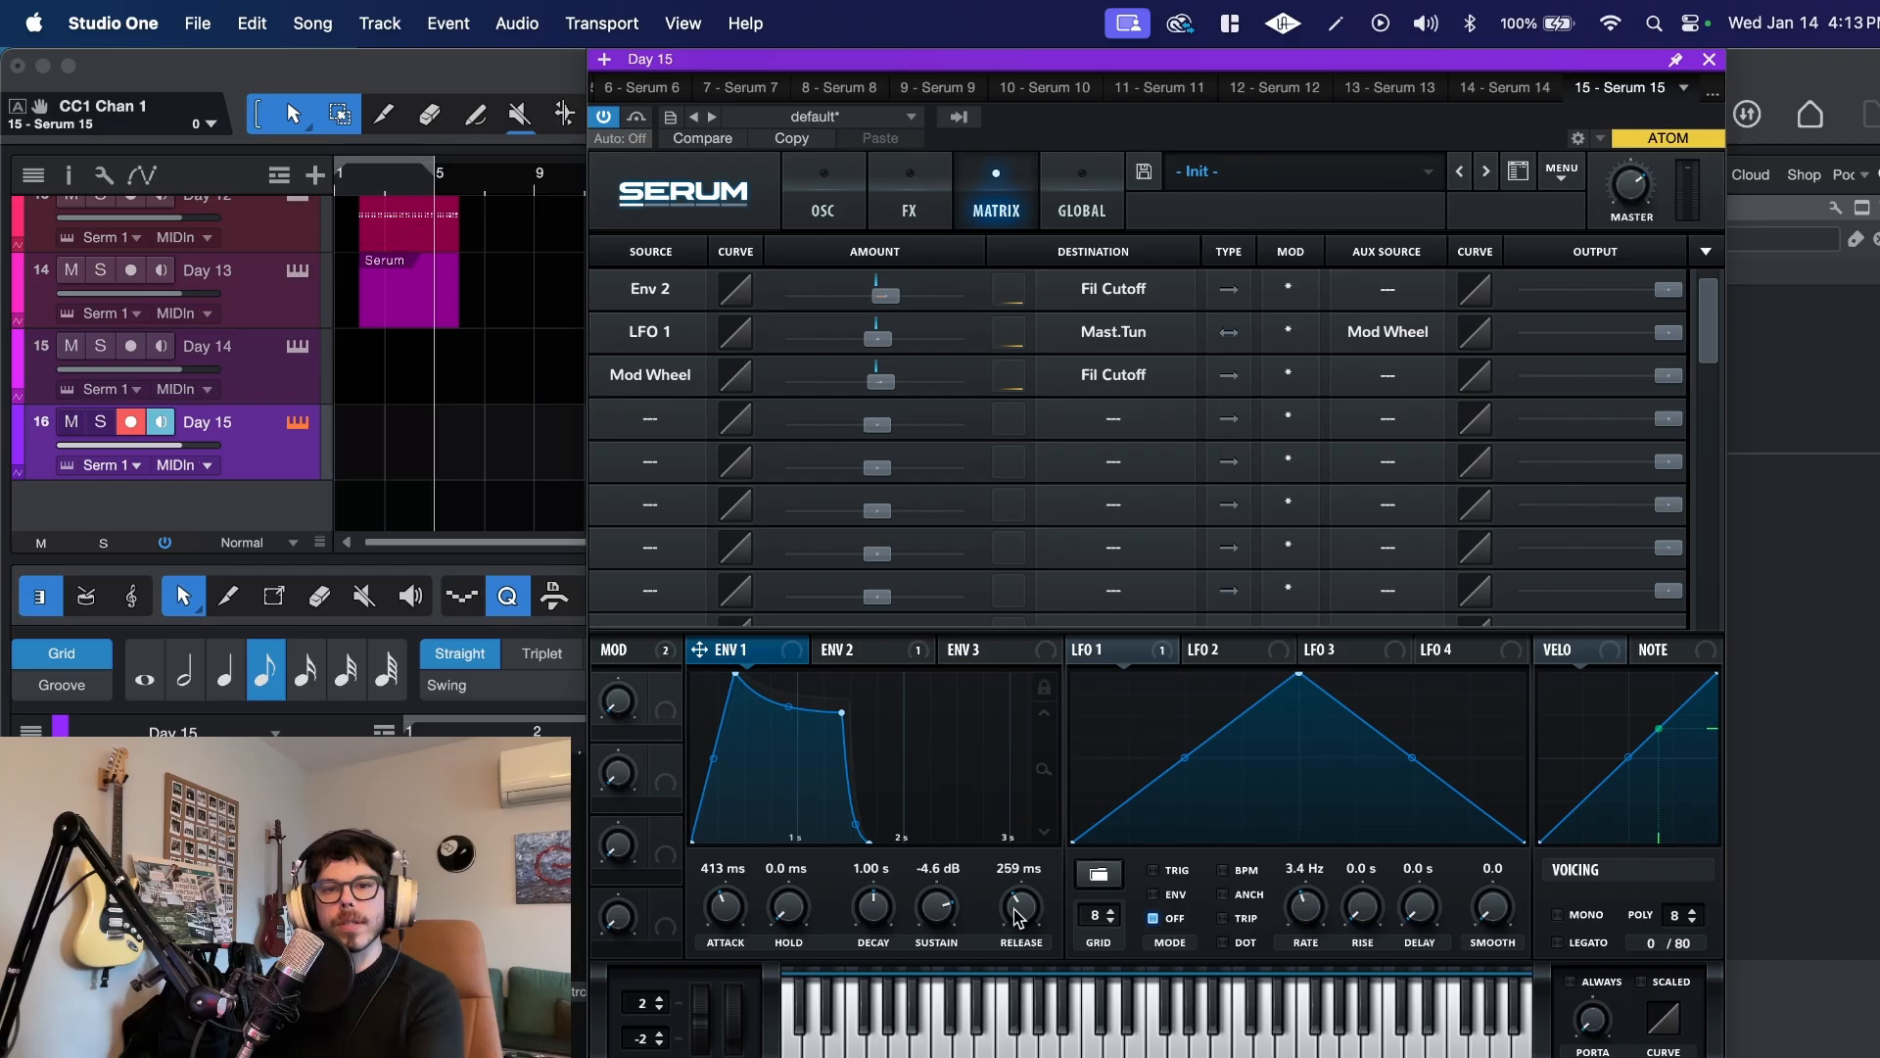
drag(1017, 917, 1019, 903)
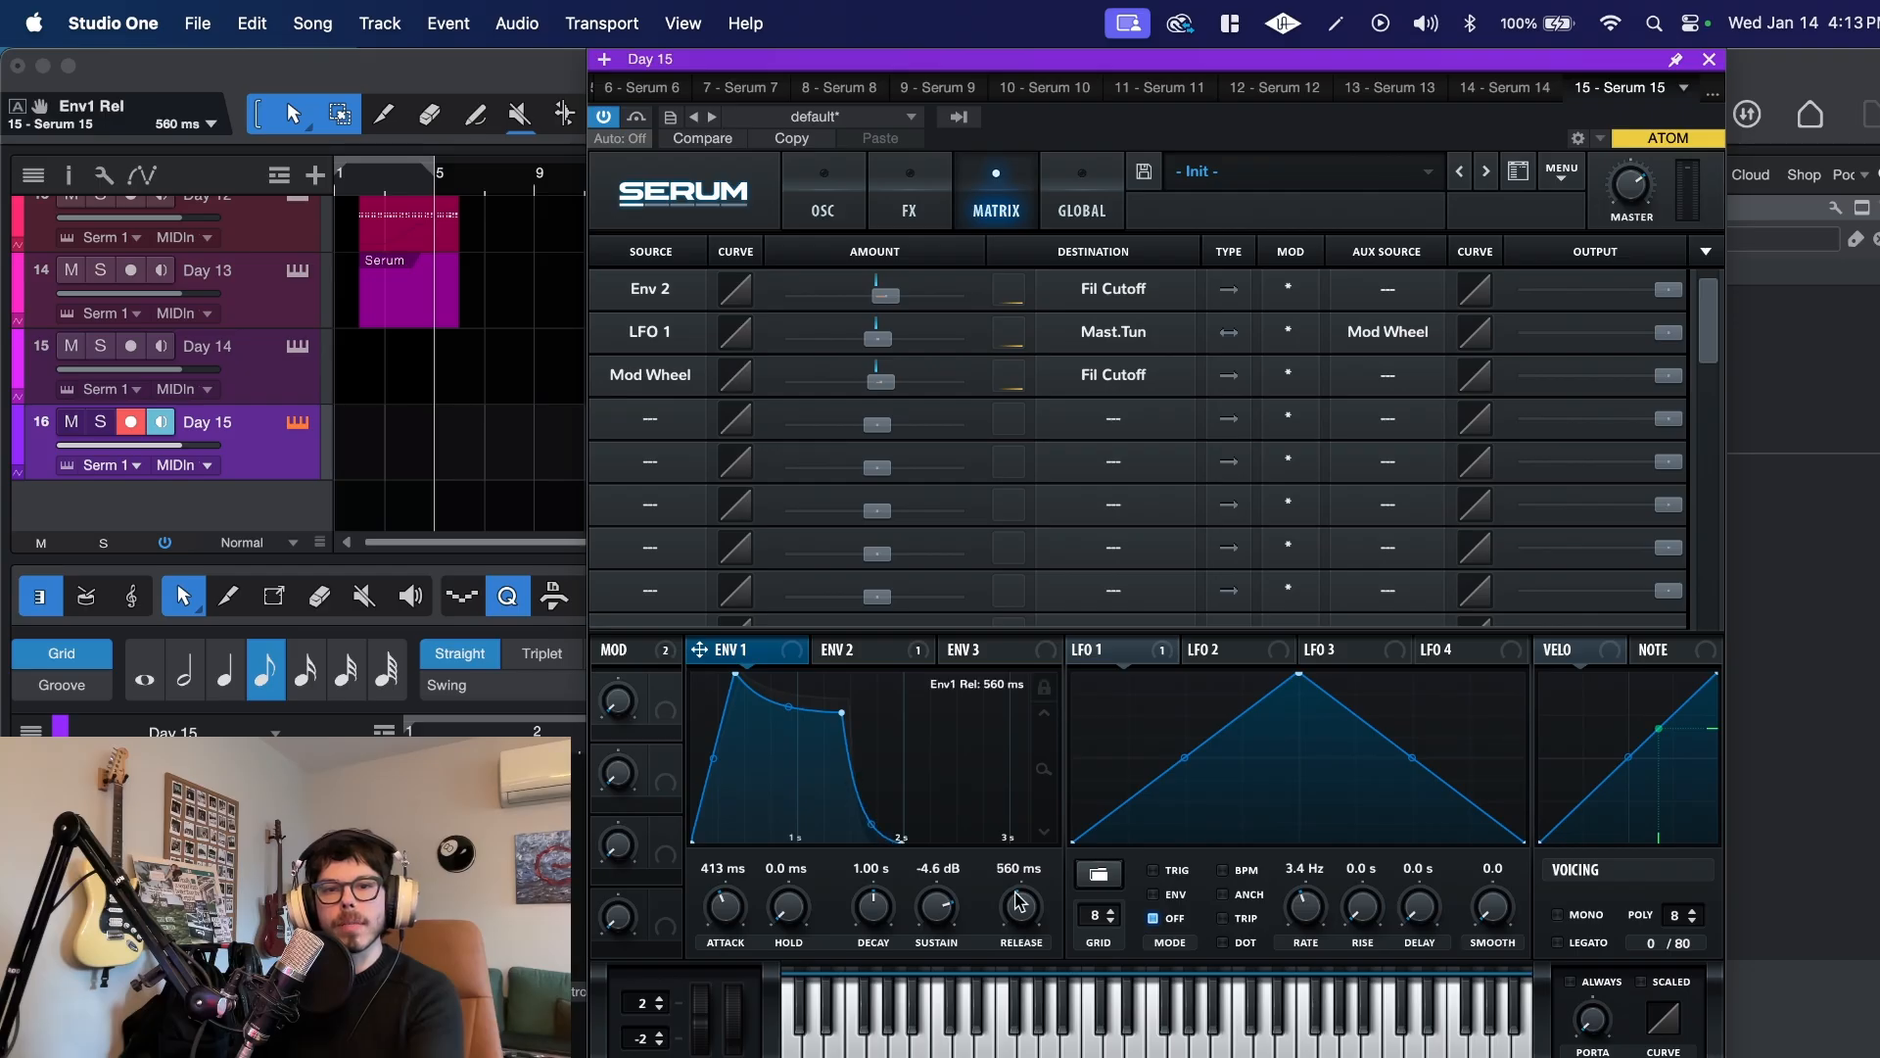
click(839, 651)
drag(1020, 918, 1008, 896)
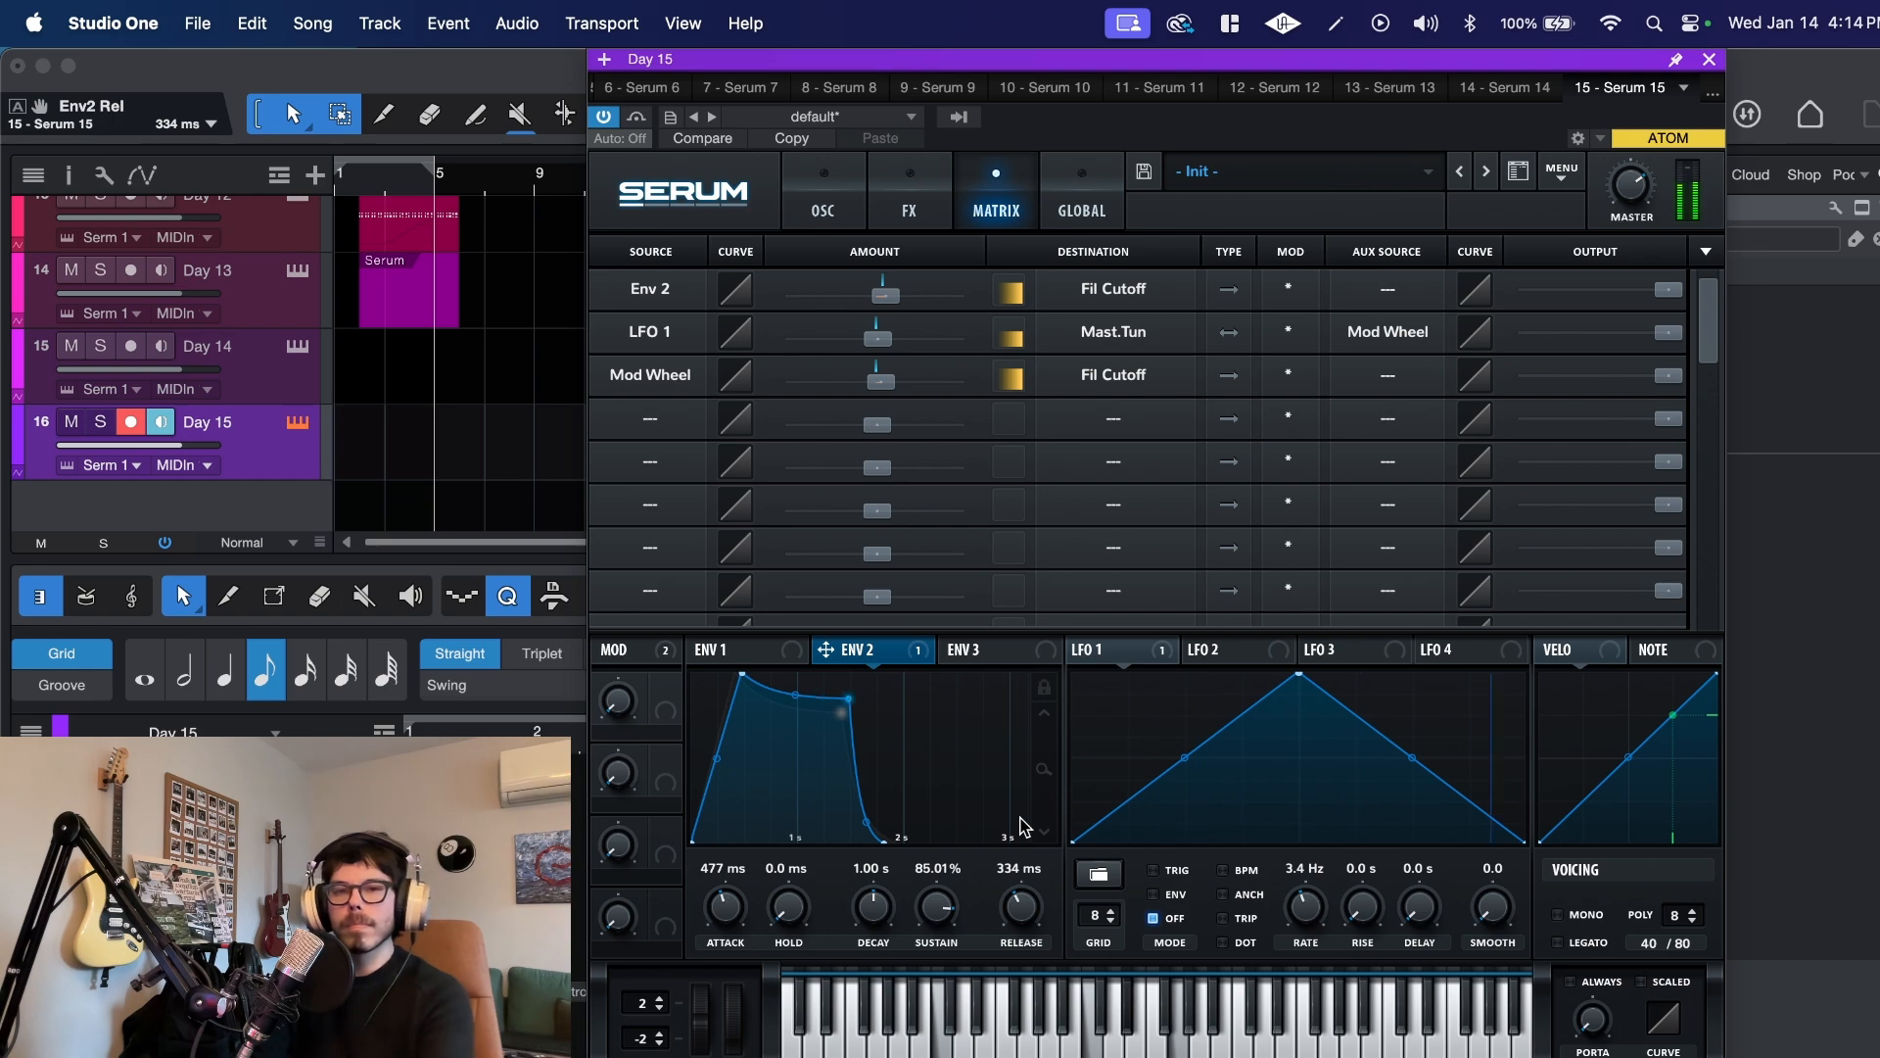
Step: Enable the Hyper/Dimension effect with 15% hyper detune, 28% hyper mix and 64% dimension mix
click(938, 197)
click(625, 267)
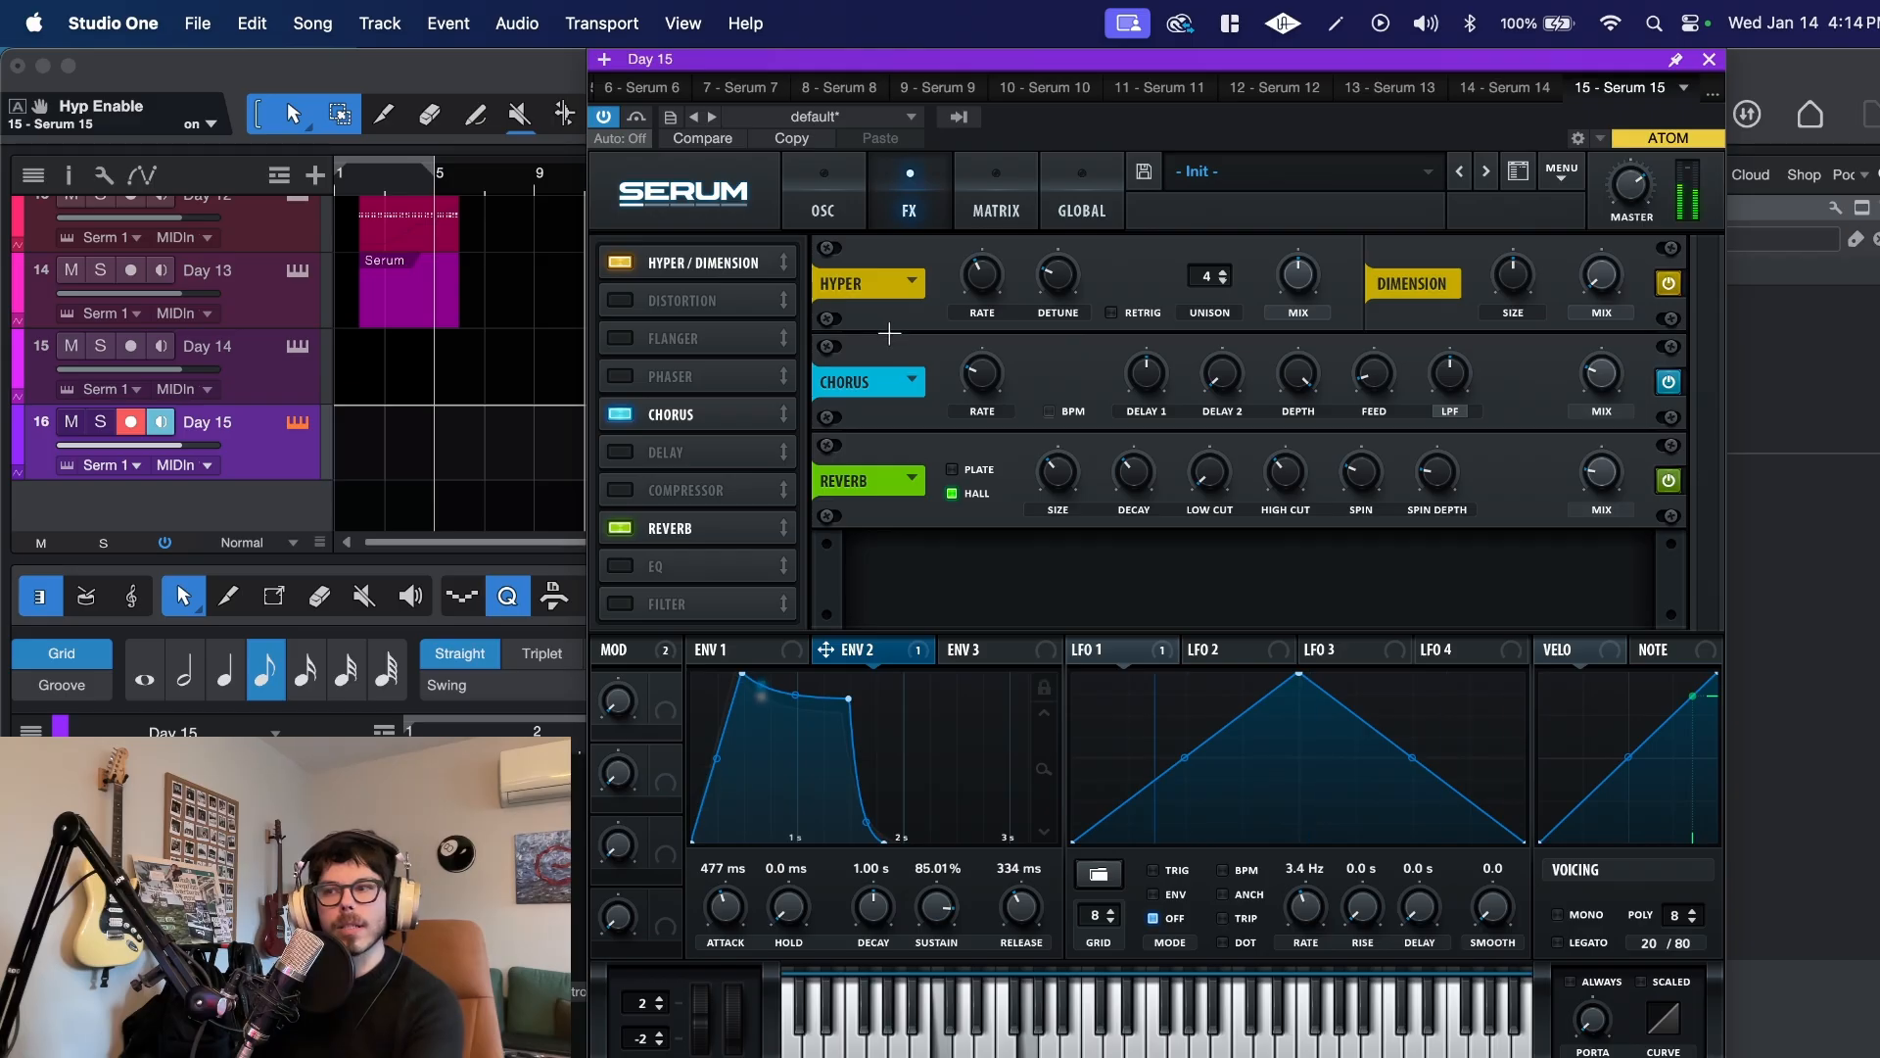
drag(1059, 308, 1069, 314)
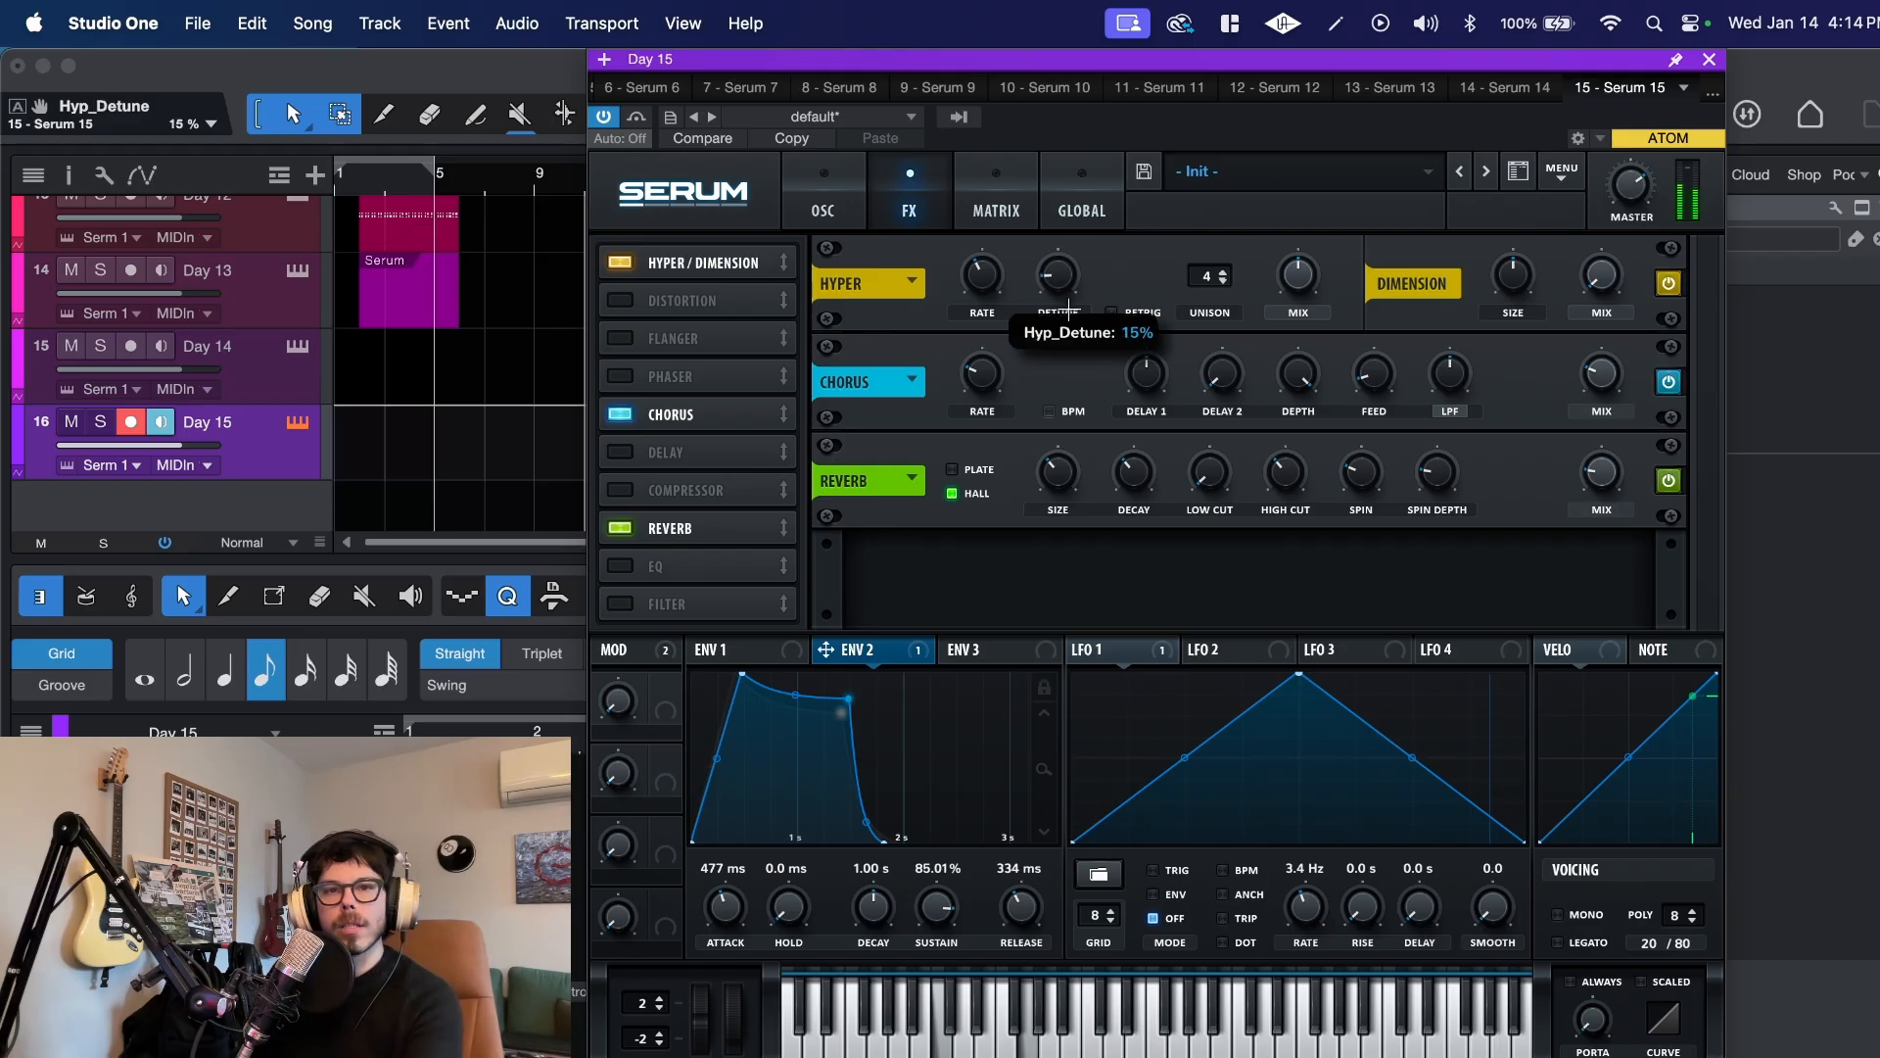
drag(1298, 289, 1300, 320)
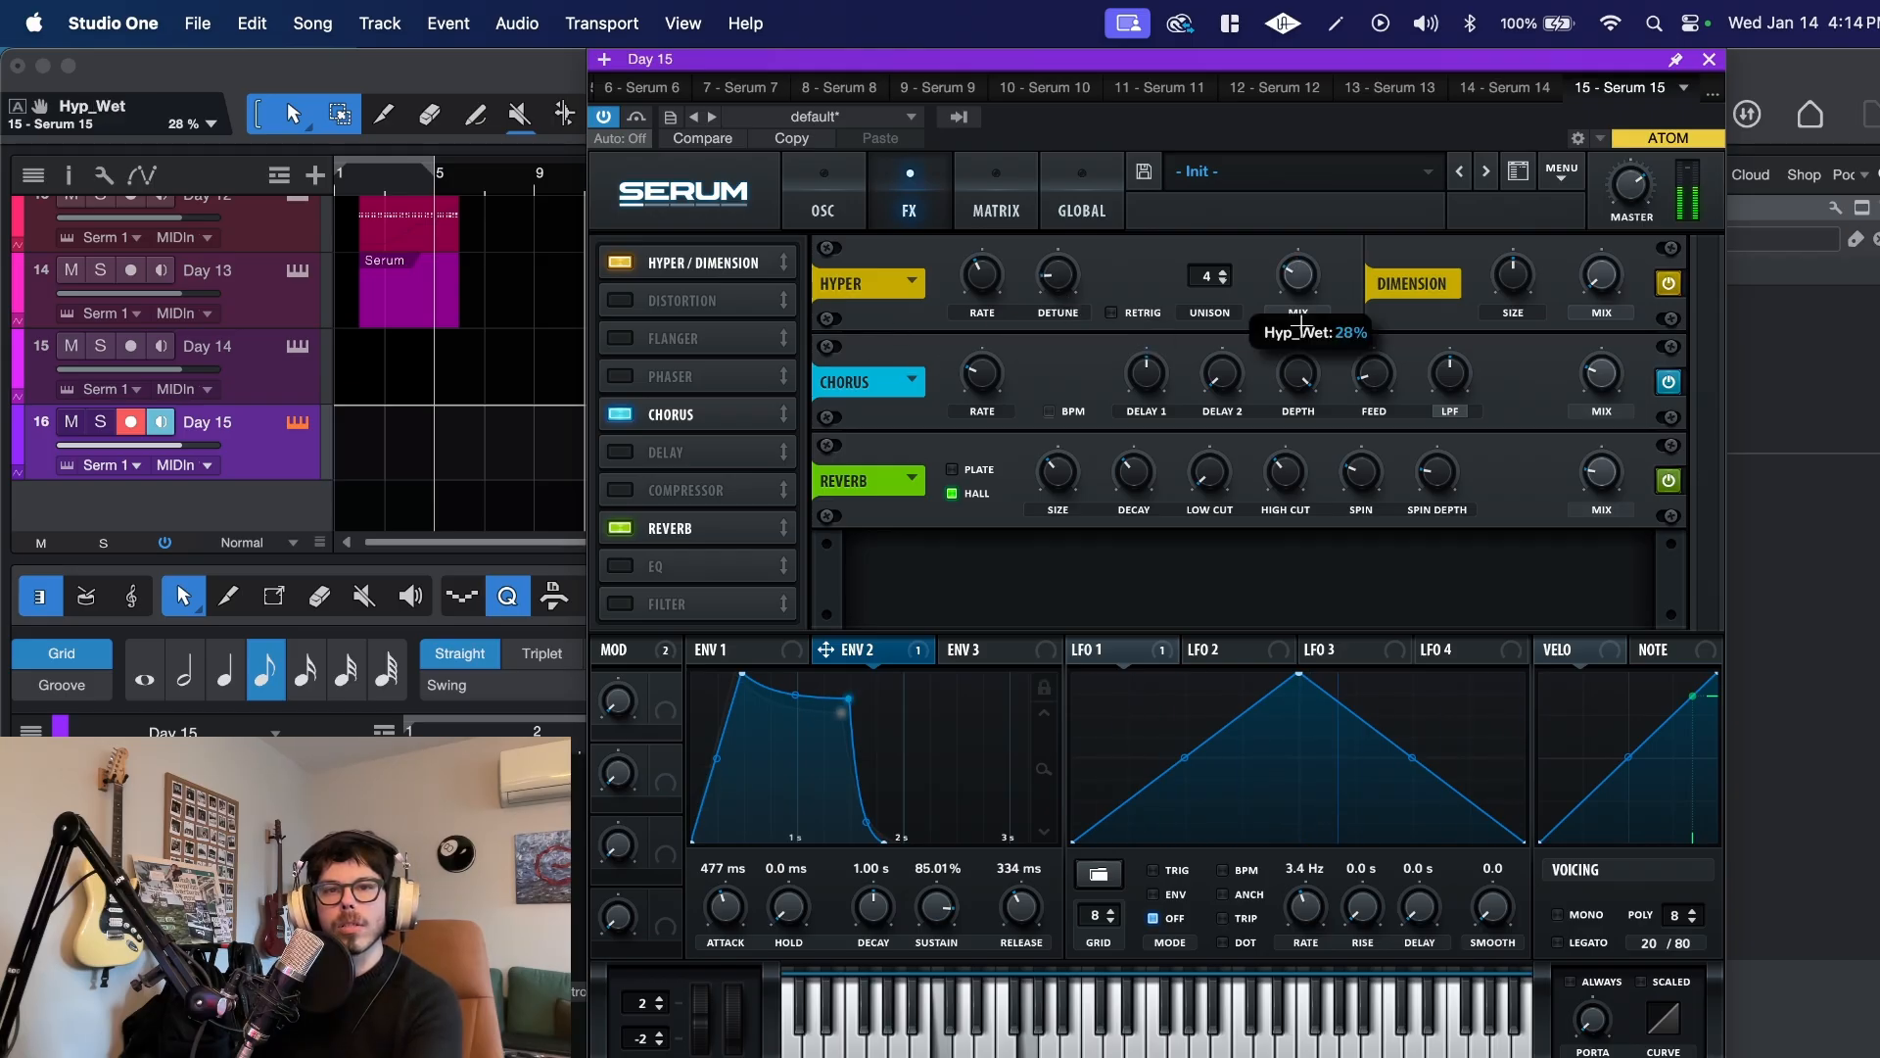
drag(1602, 284, 1590, 158)
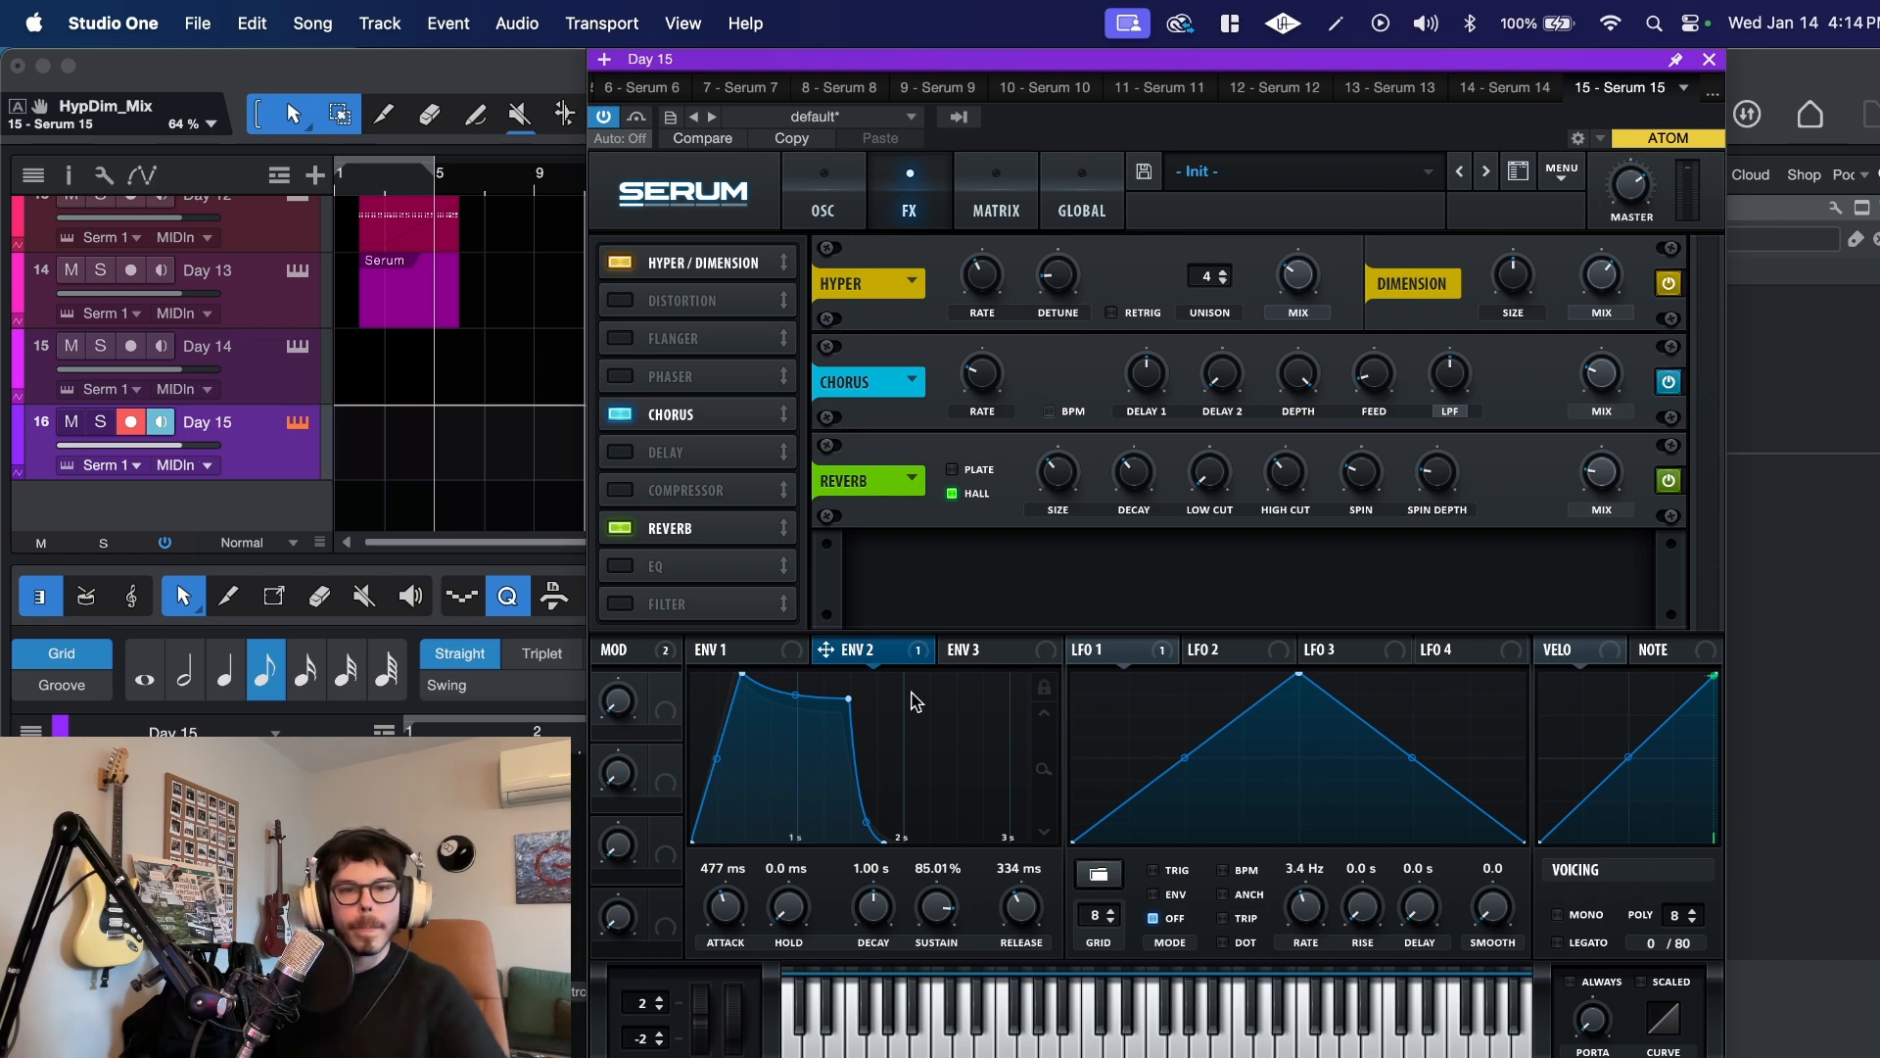
Step: Modulate oscillator A's wavetable position with LFO 2, using a modulation amount of 21
click(822, 203)
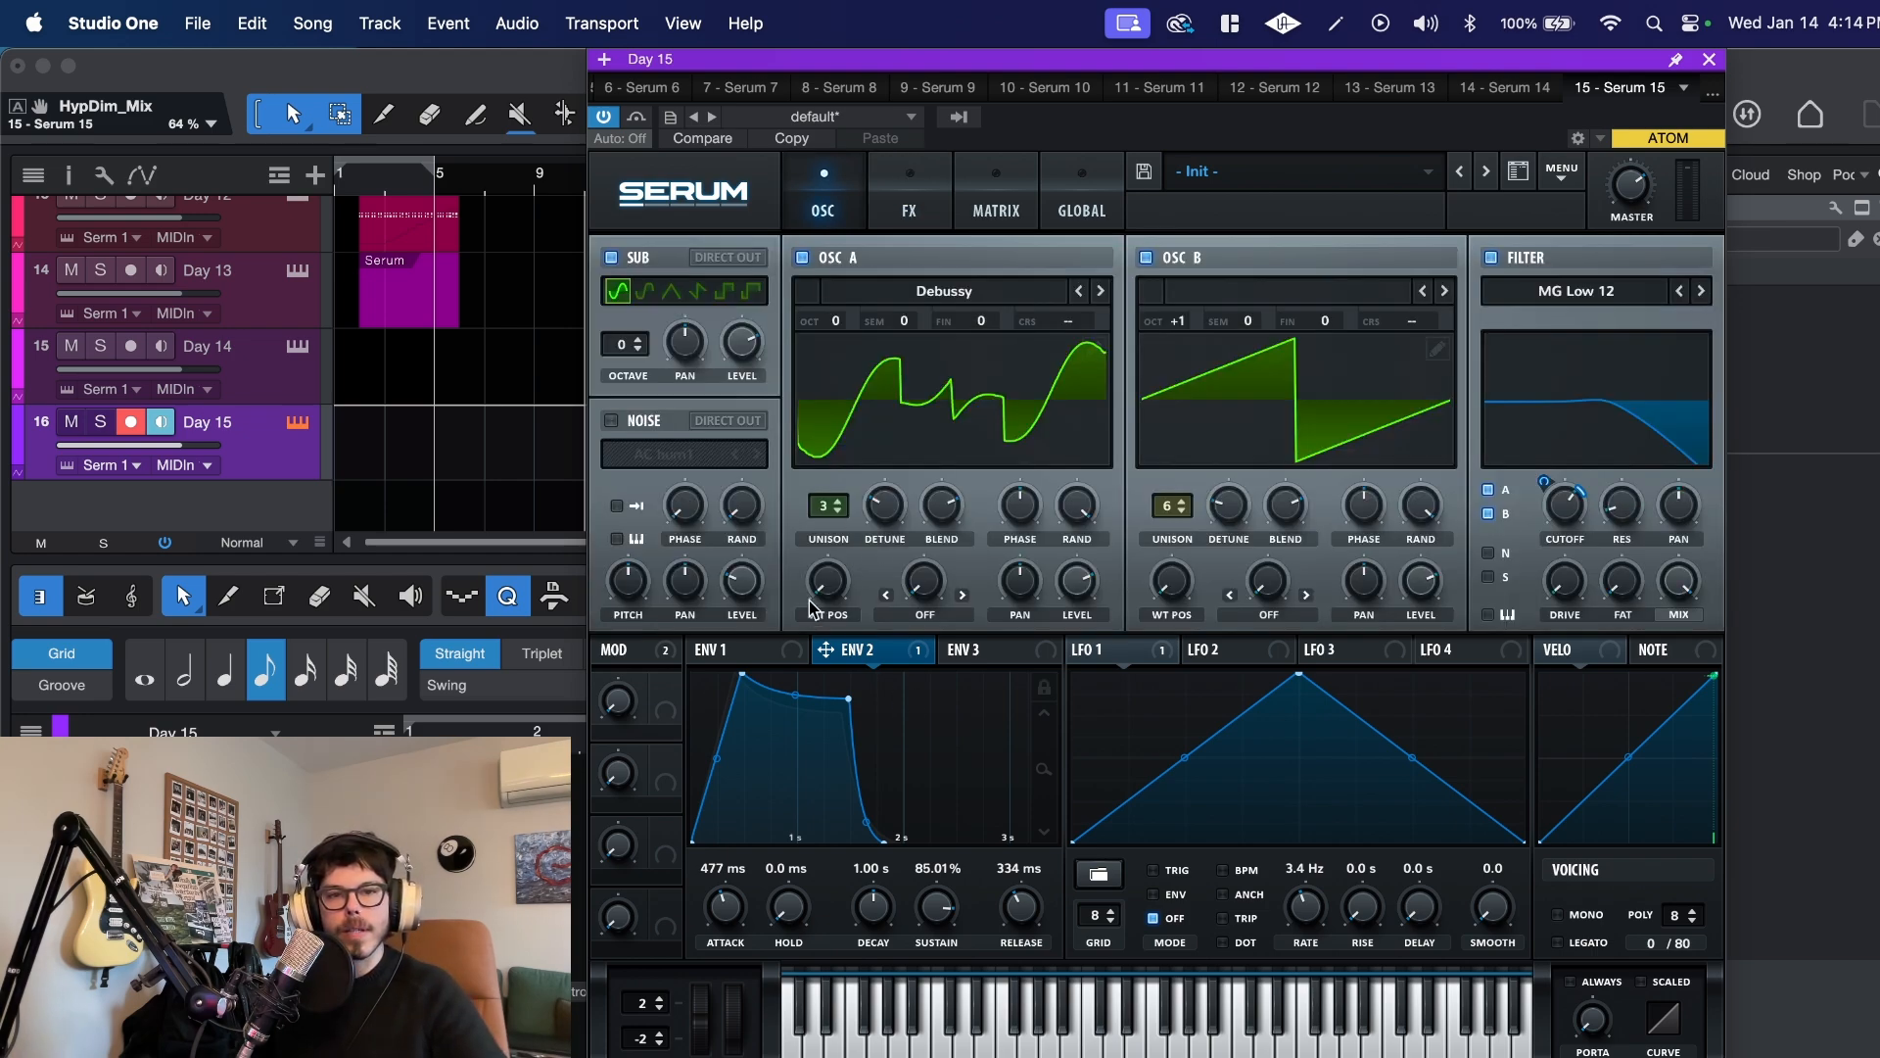
mouse_move(811, 602)
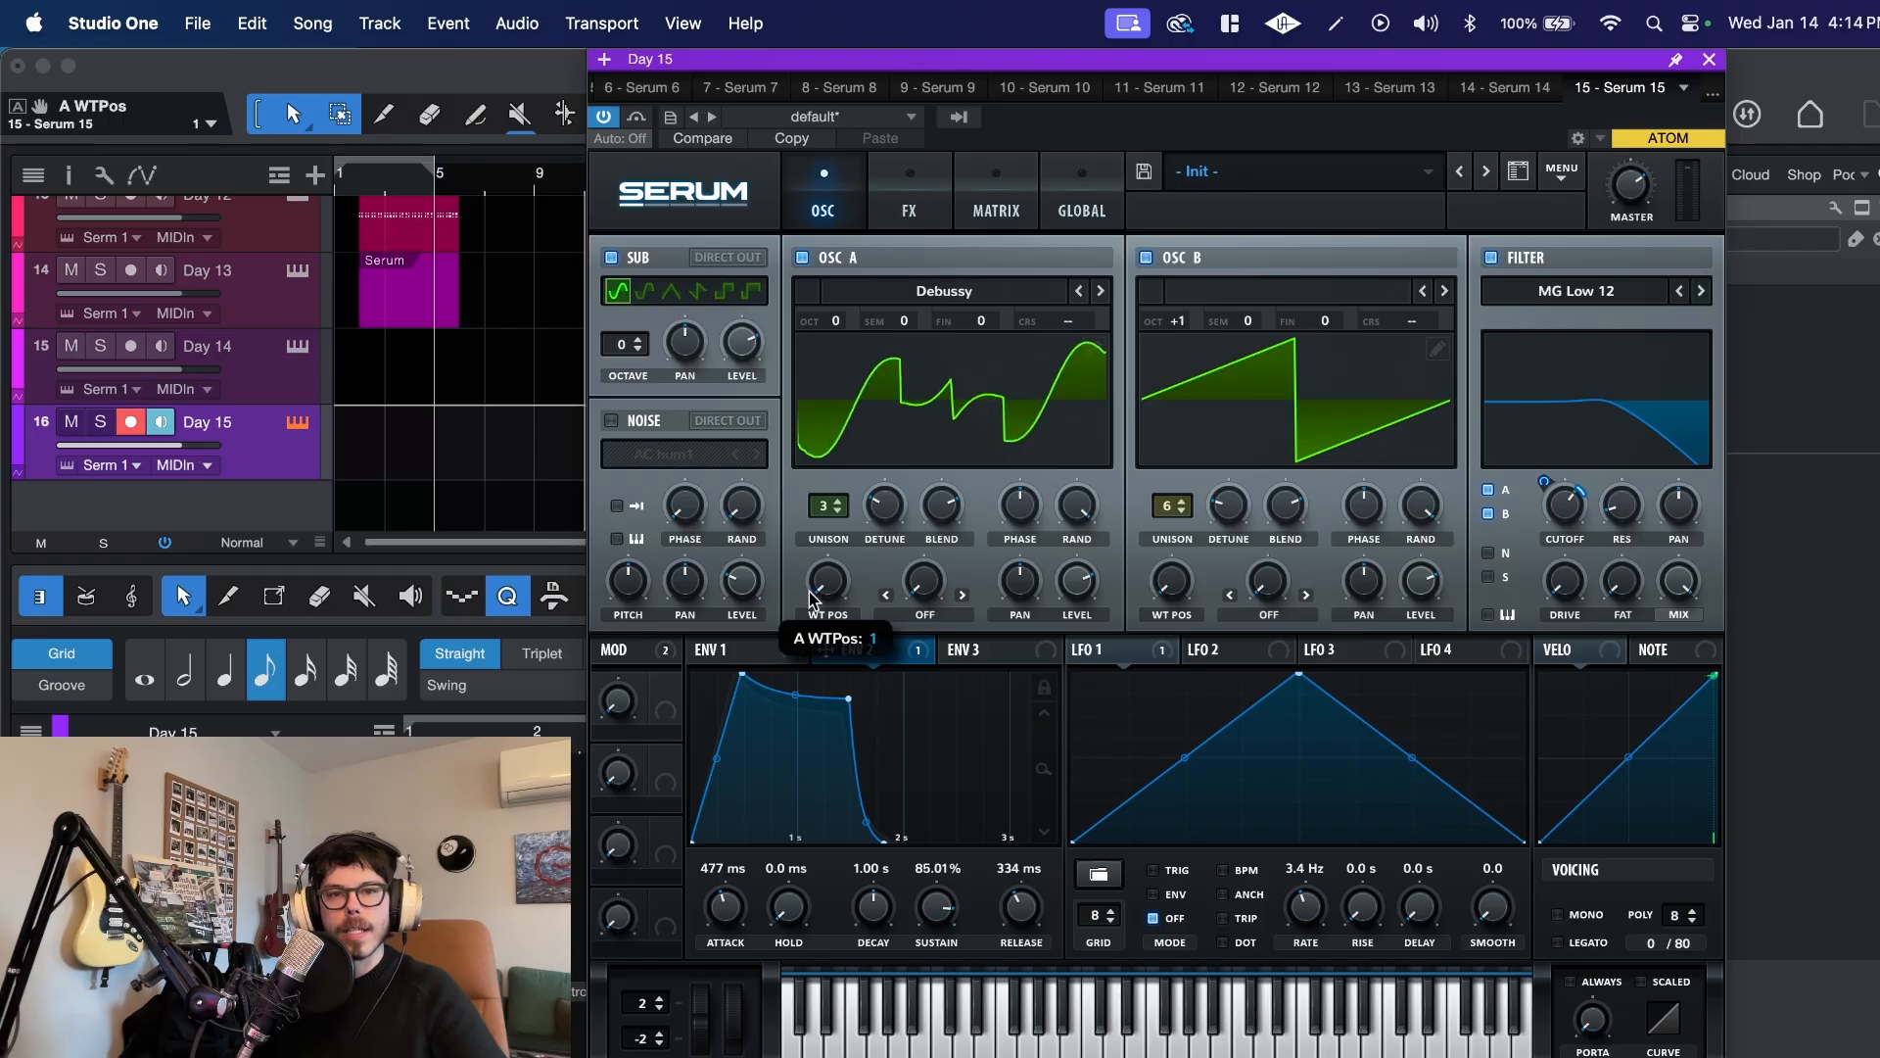
drag(811, 602, 839, 663)
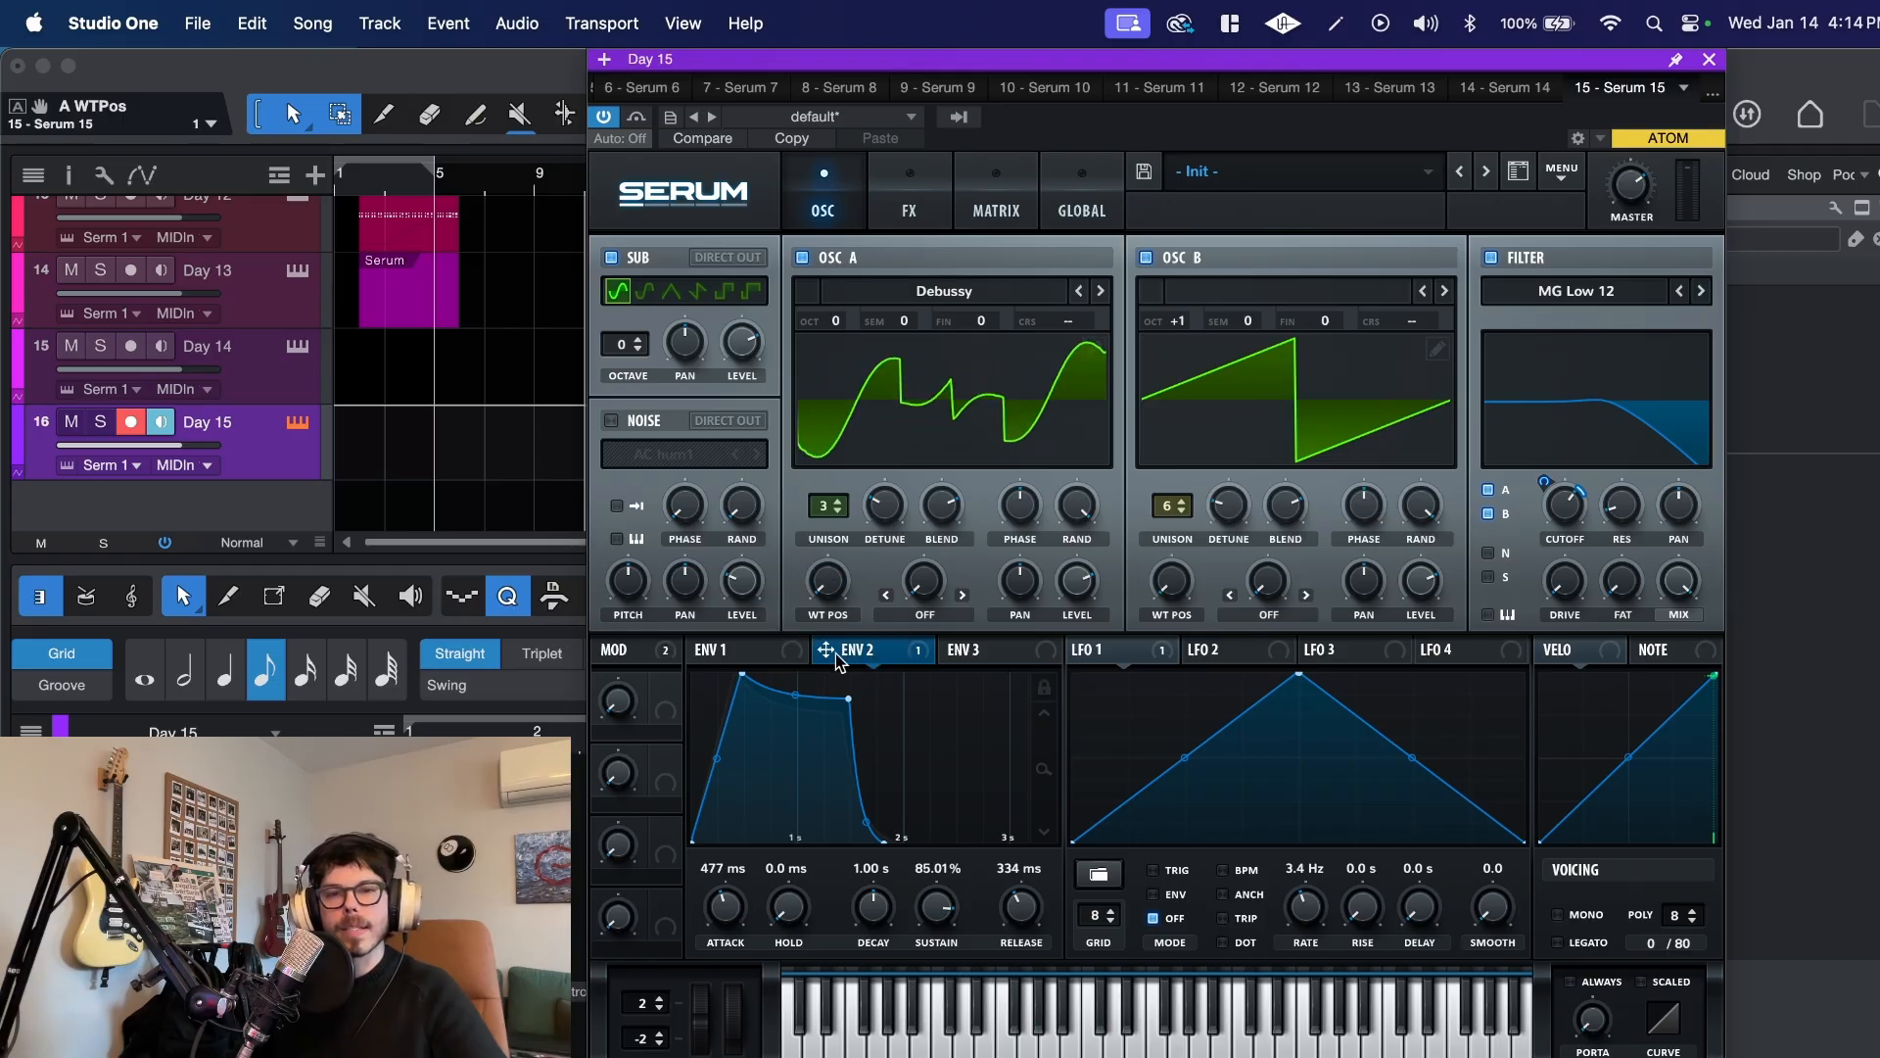
click(1266, 654)
drag(997, 619, 820, 585)
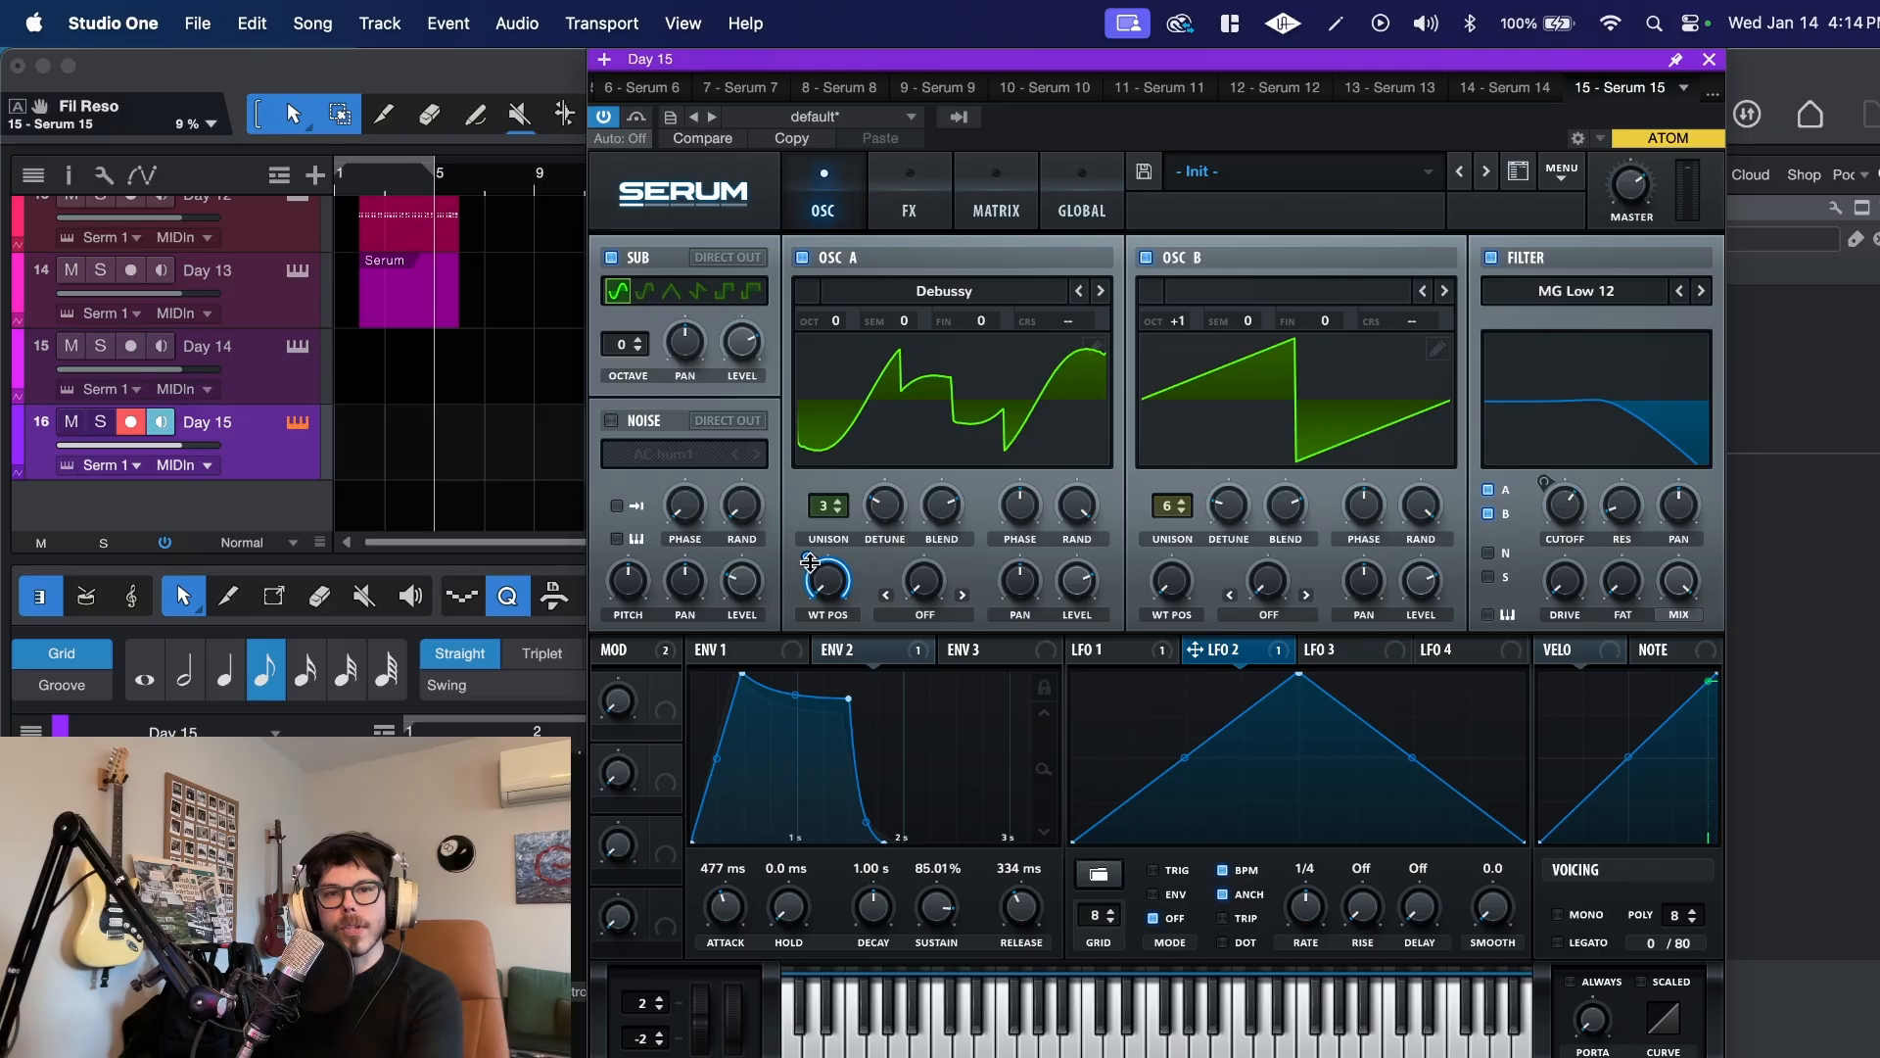
drag(810, 563, 835, 619)
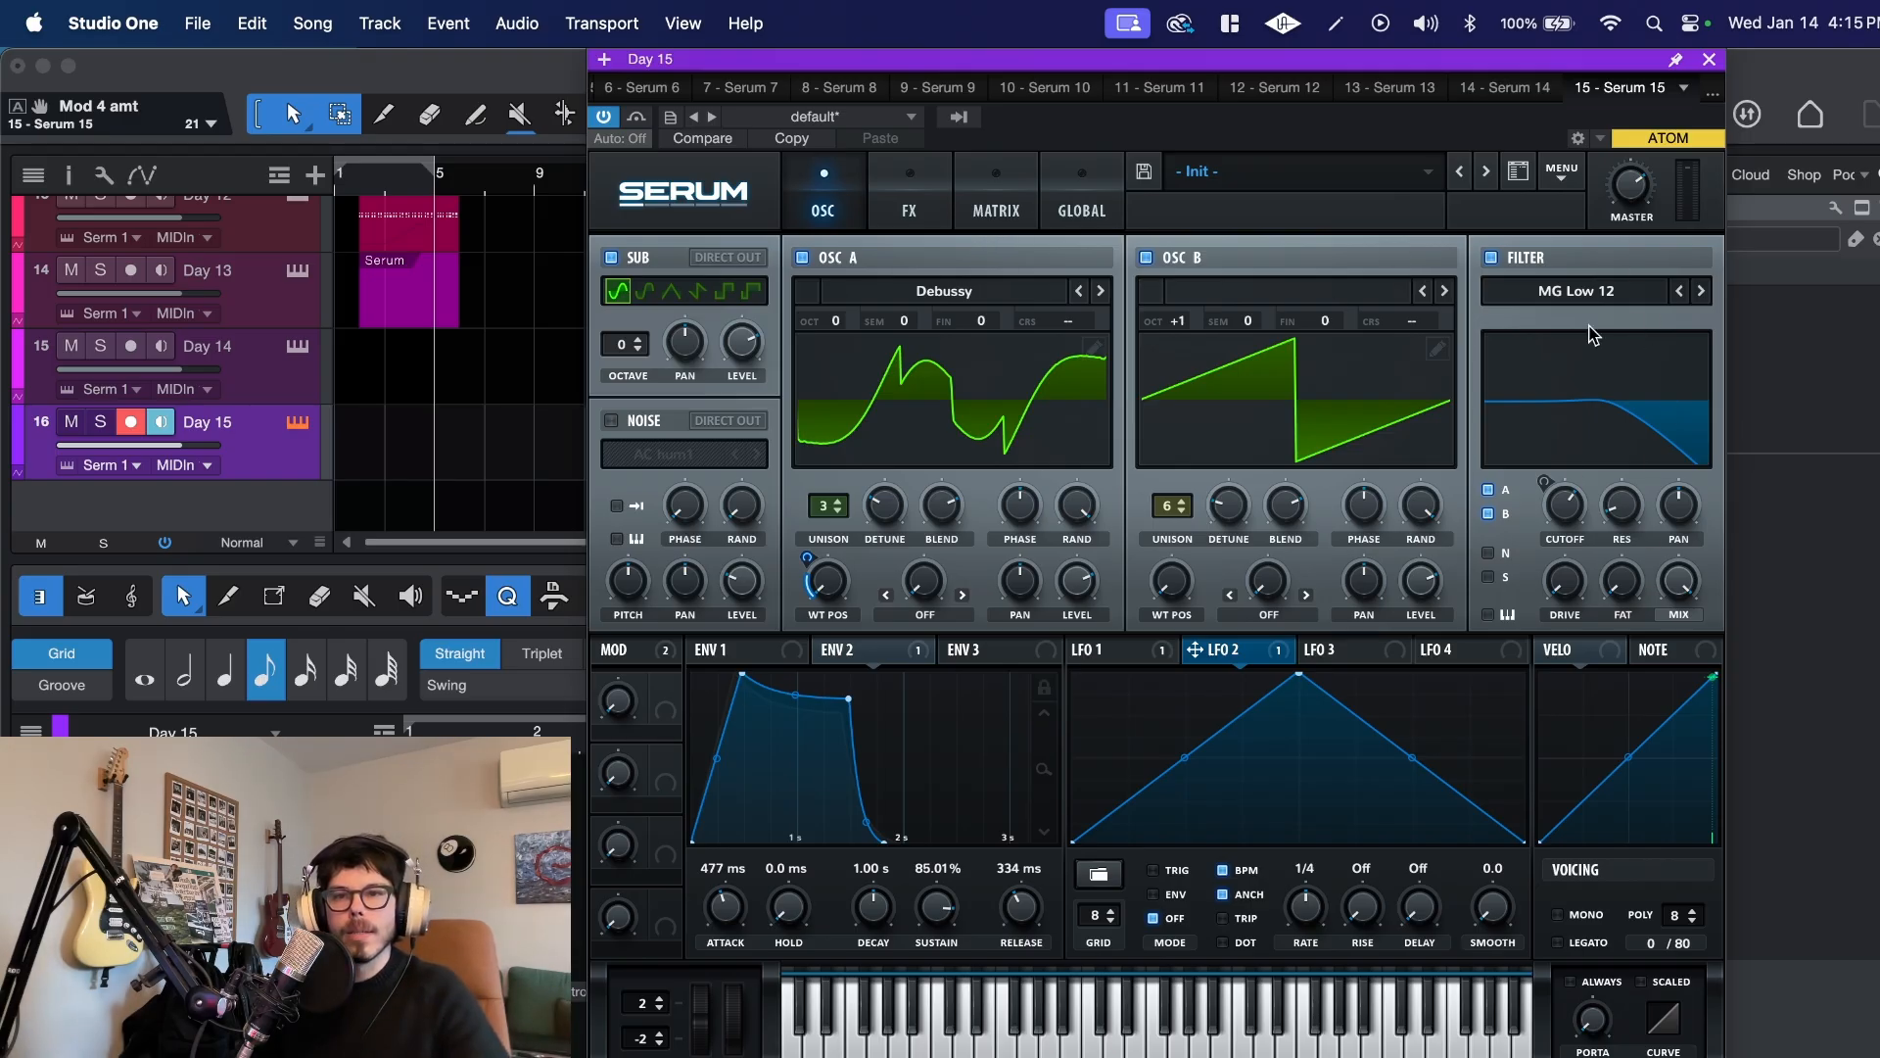
Step: Modulate the filter cutoff with LFO 3 by an amount of 2, running that LFO without tempo sync at 0.5 Hz
click(1365, 654)
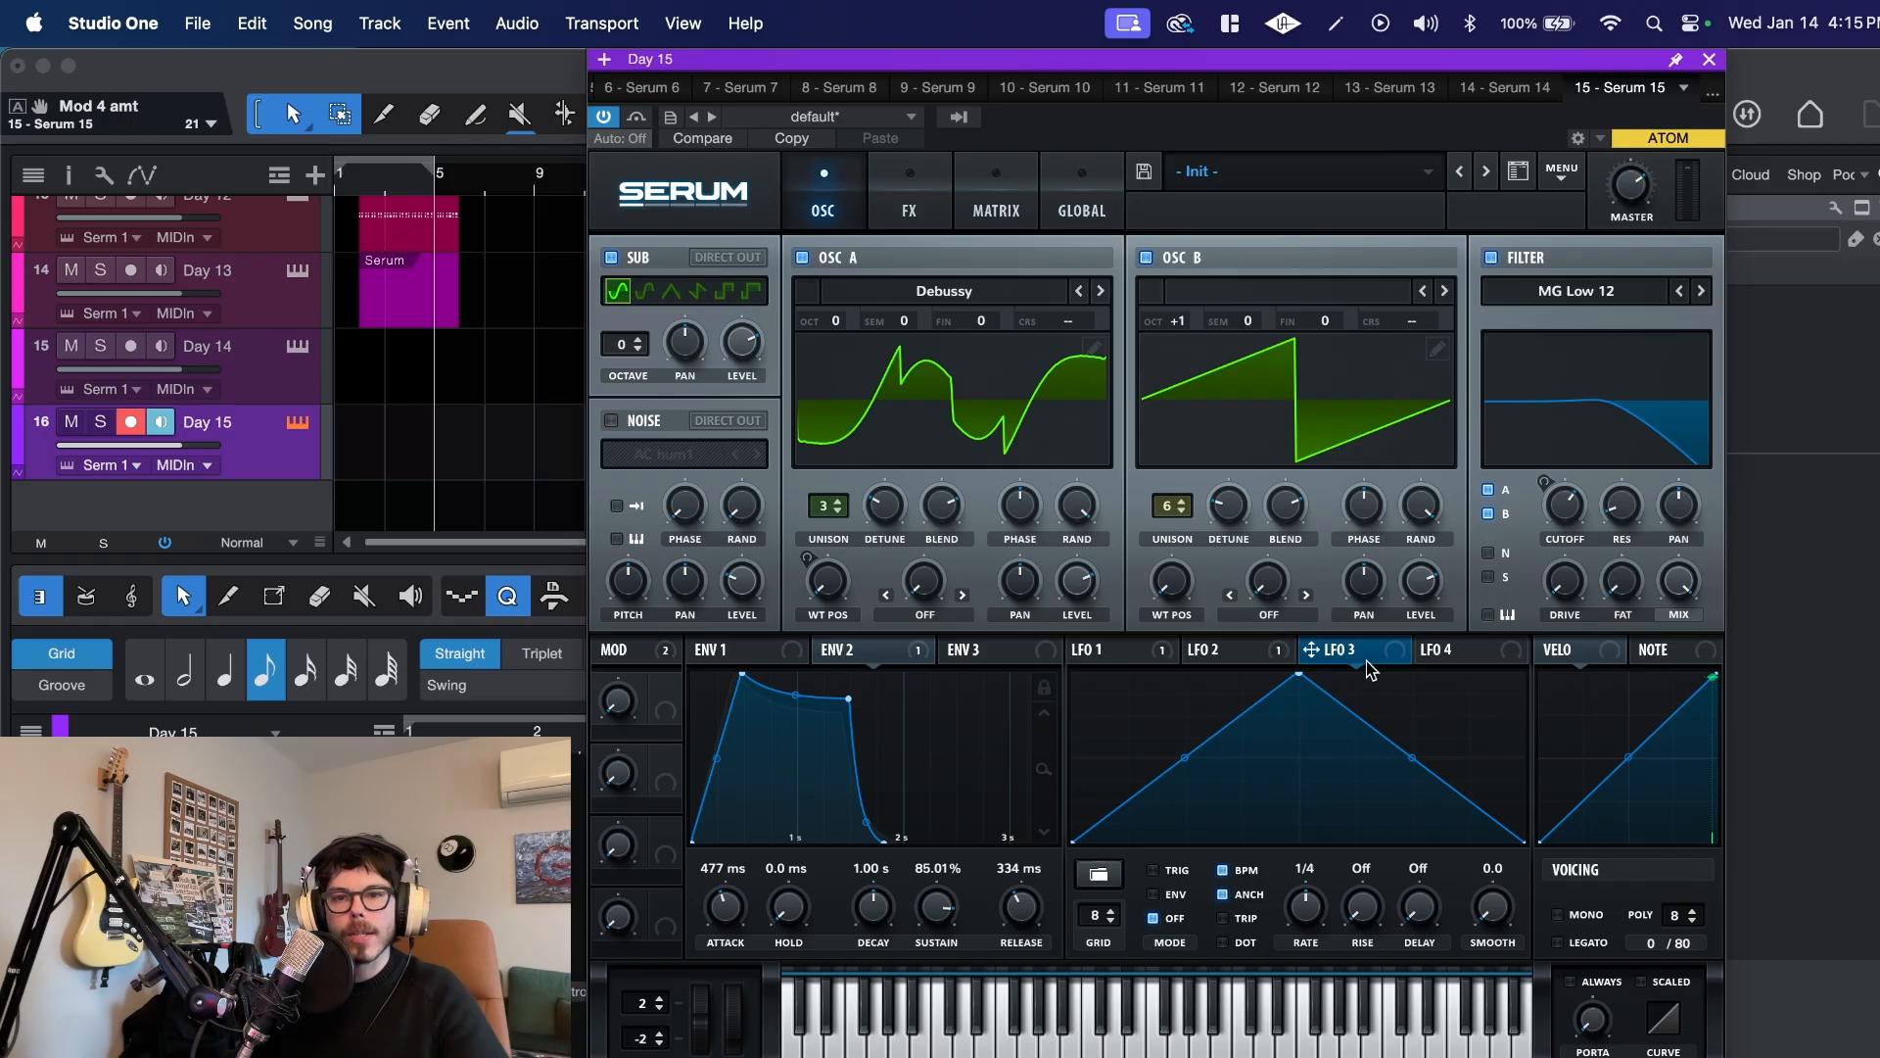
drag(1370, 670, 1569, 504)
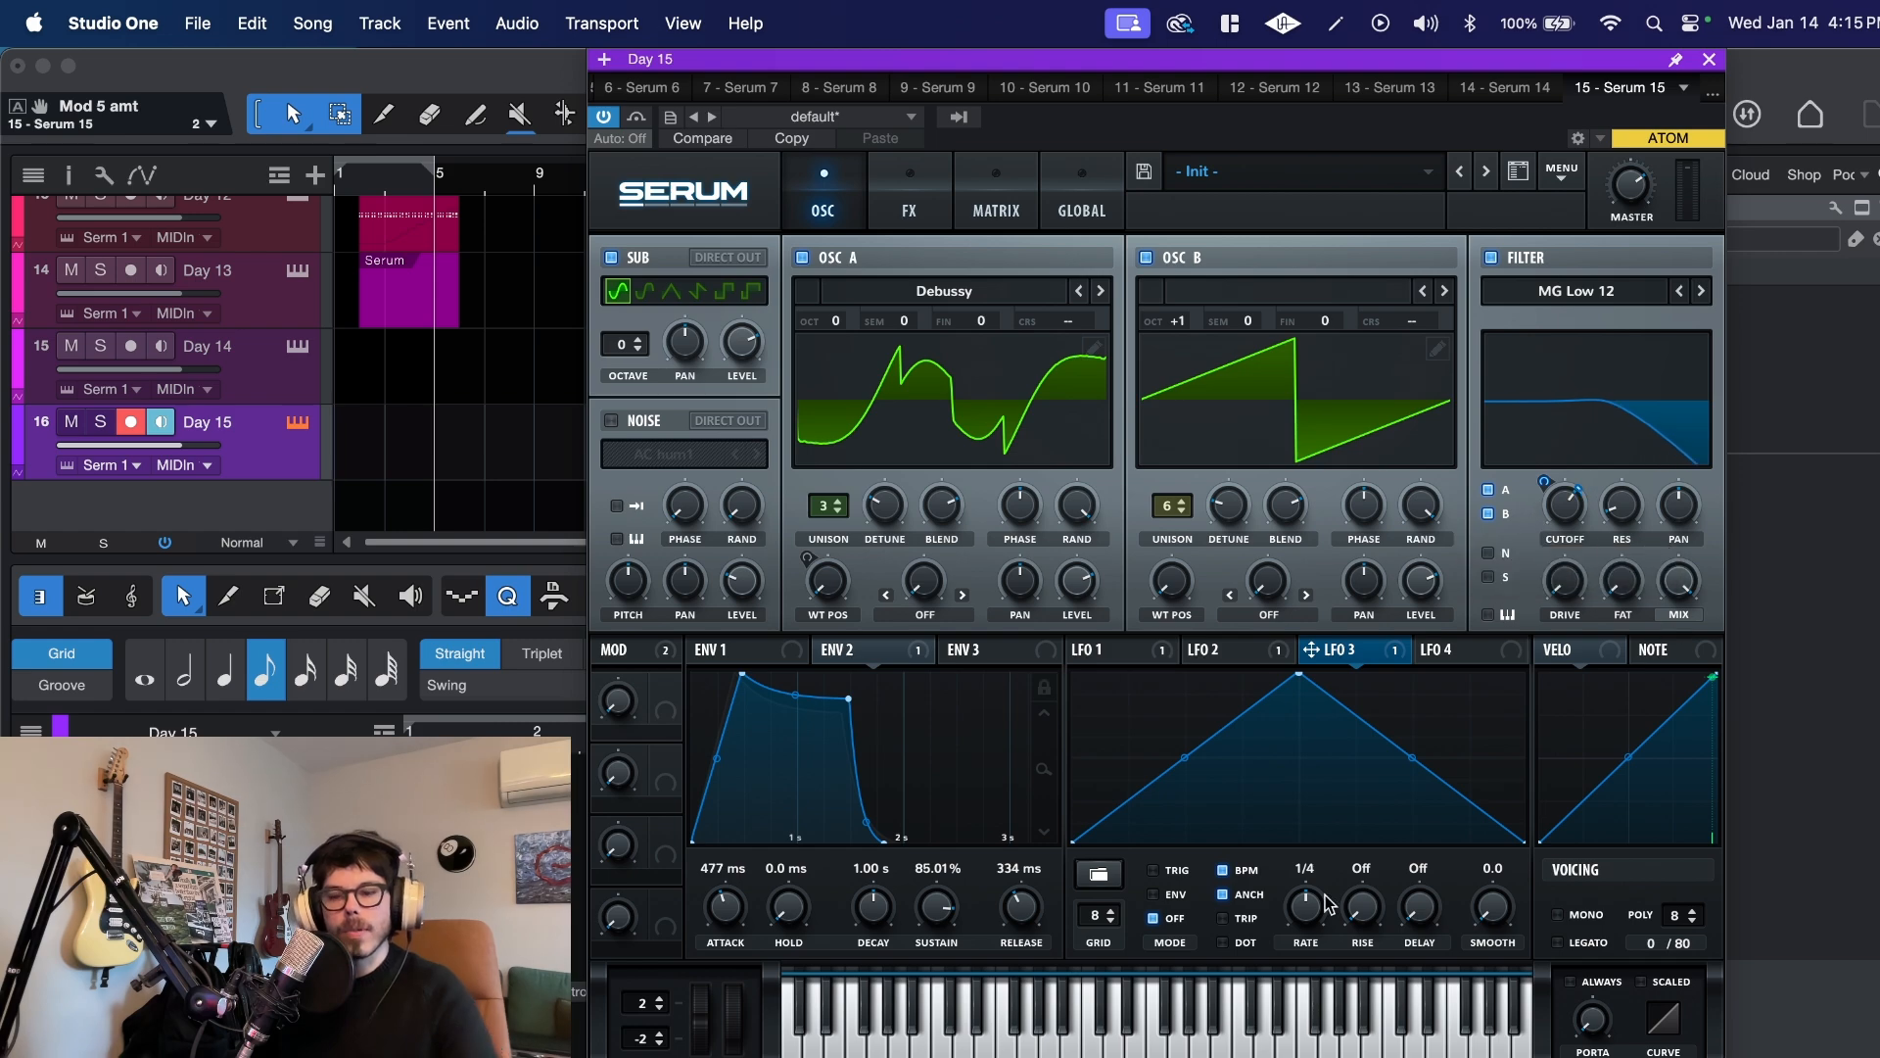
click(1222, 870)
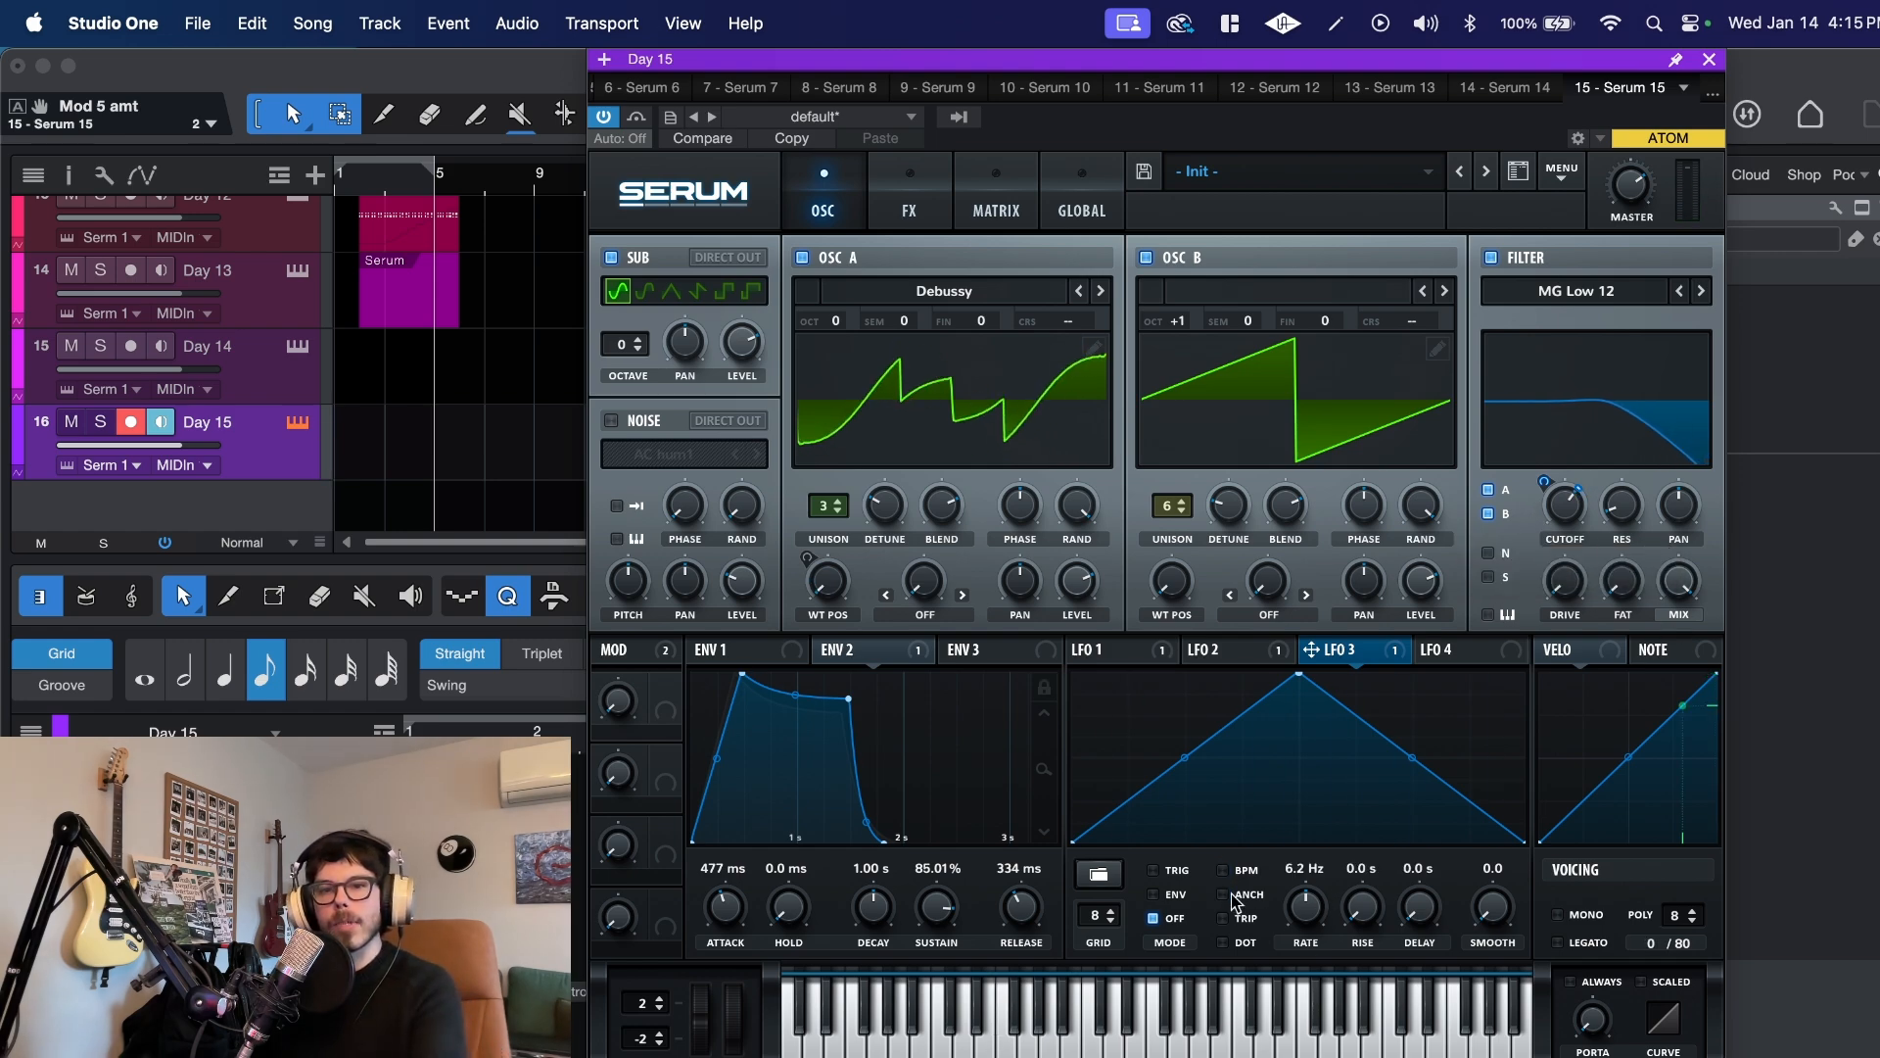
drag(1306, 906, 1321, 995)
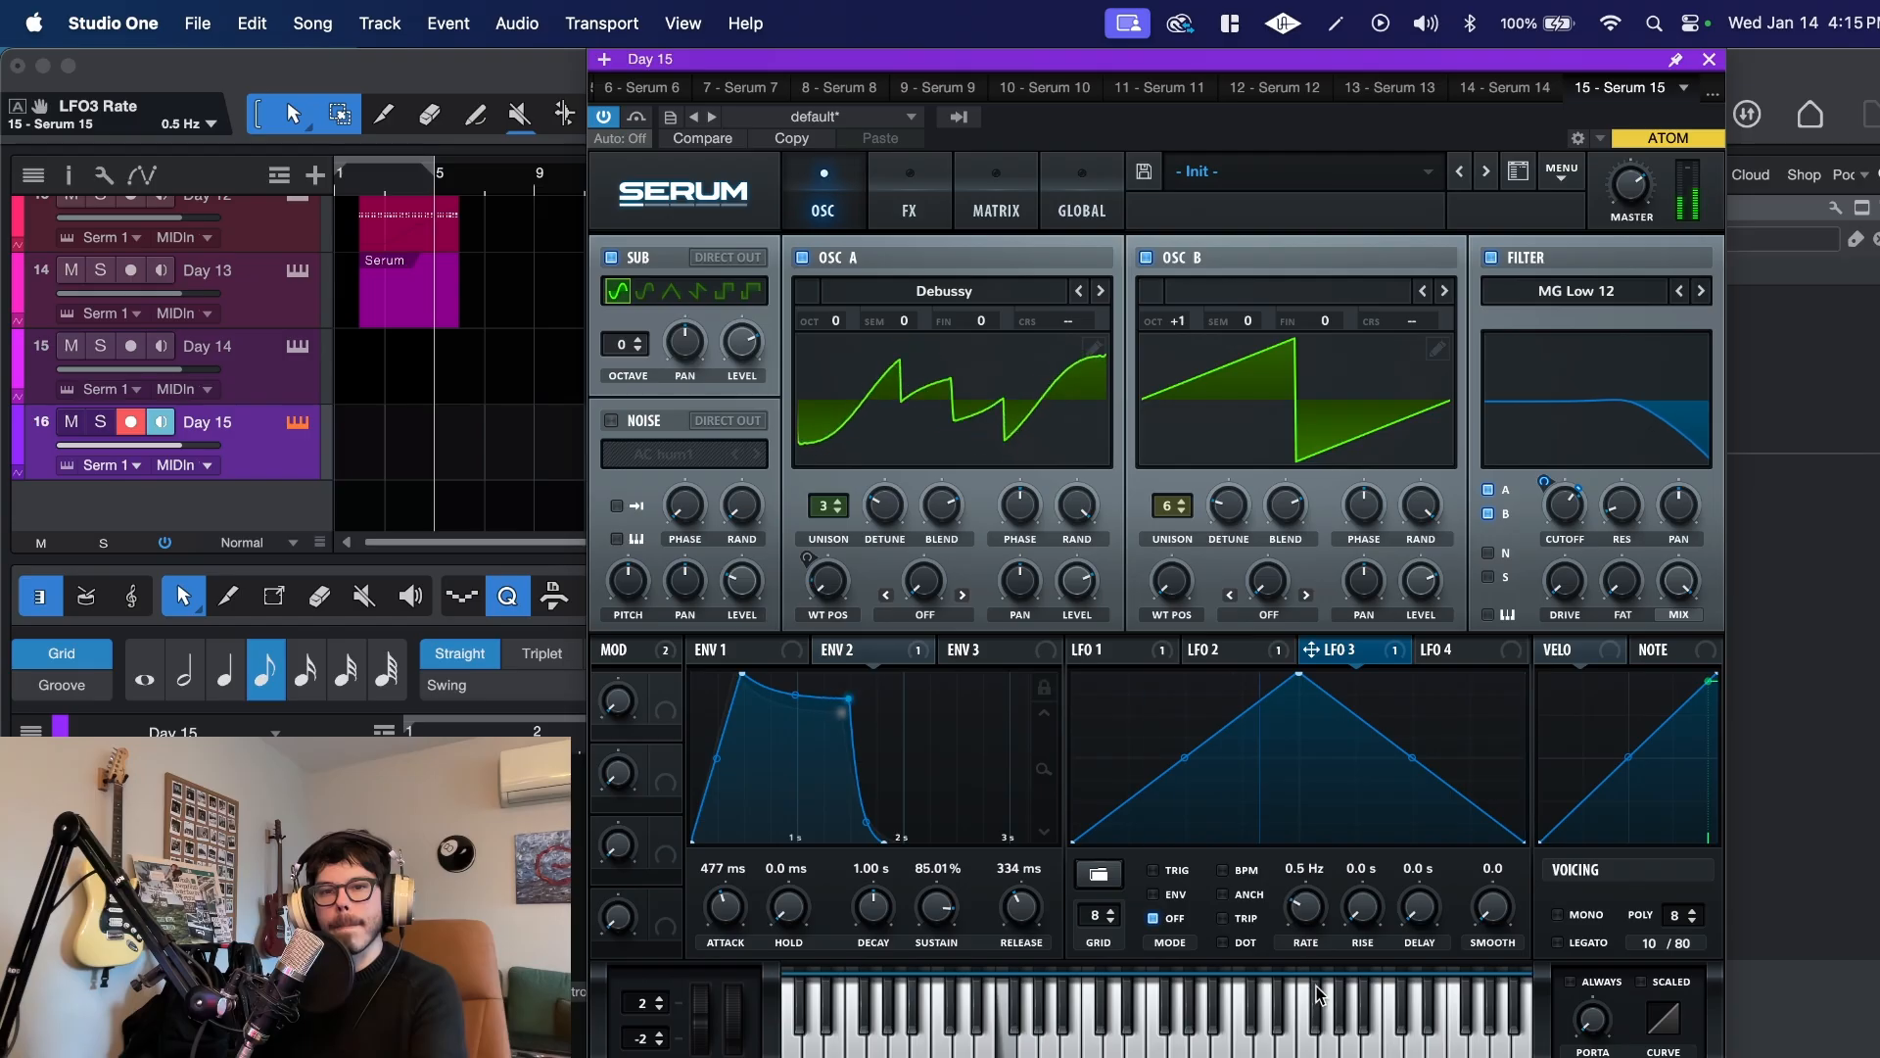